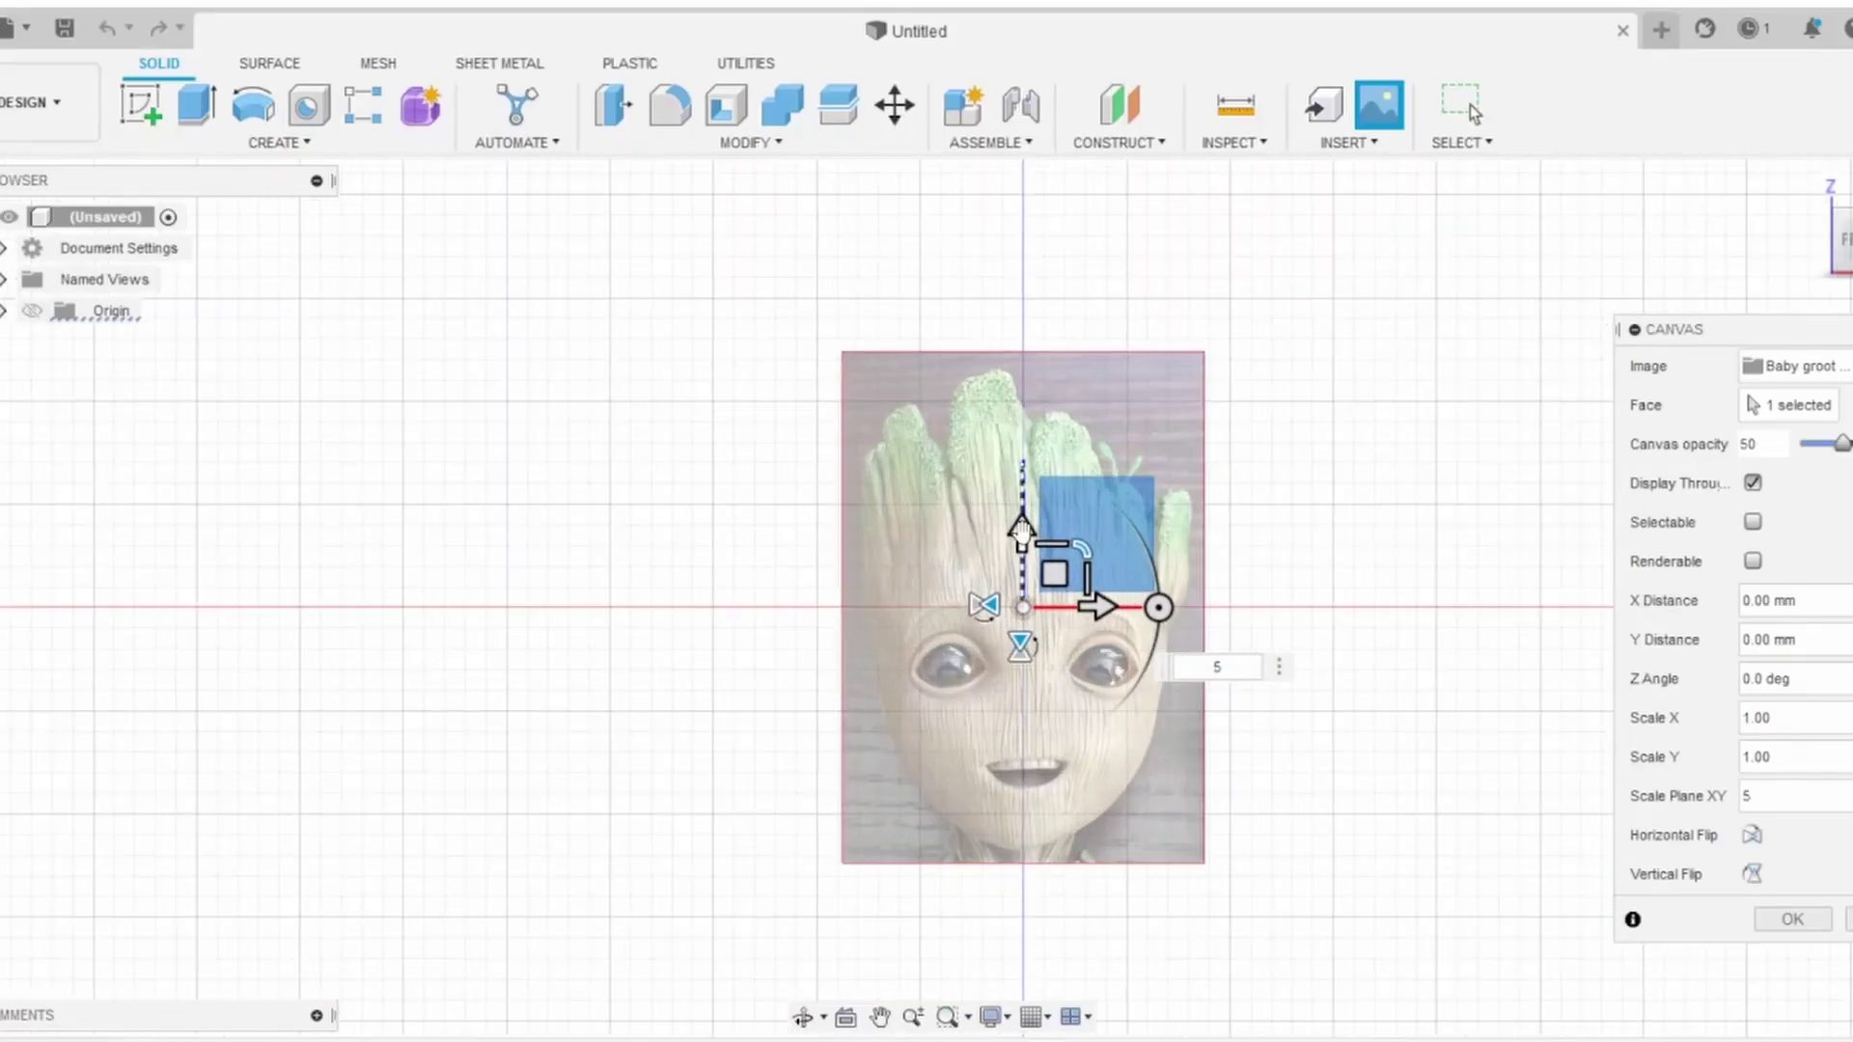
# Step: Insert the Baby groot face canvas with a 65 mm offset
pyautogui.write('65')
pyautogui.press('Return')
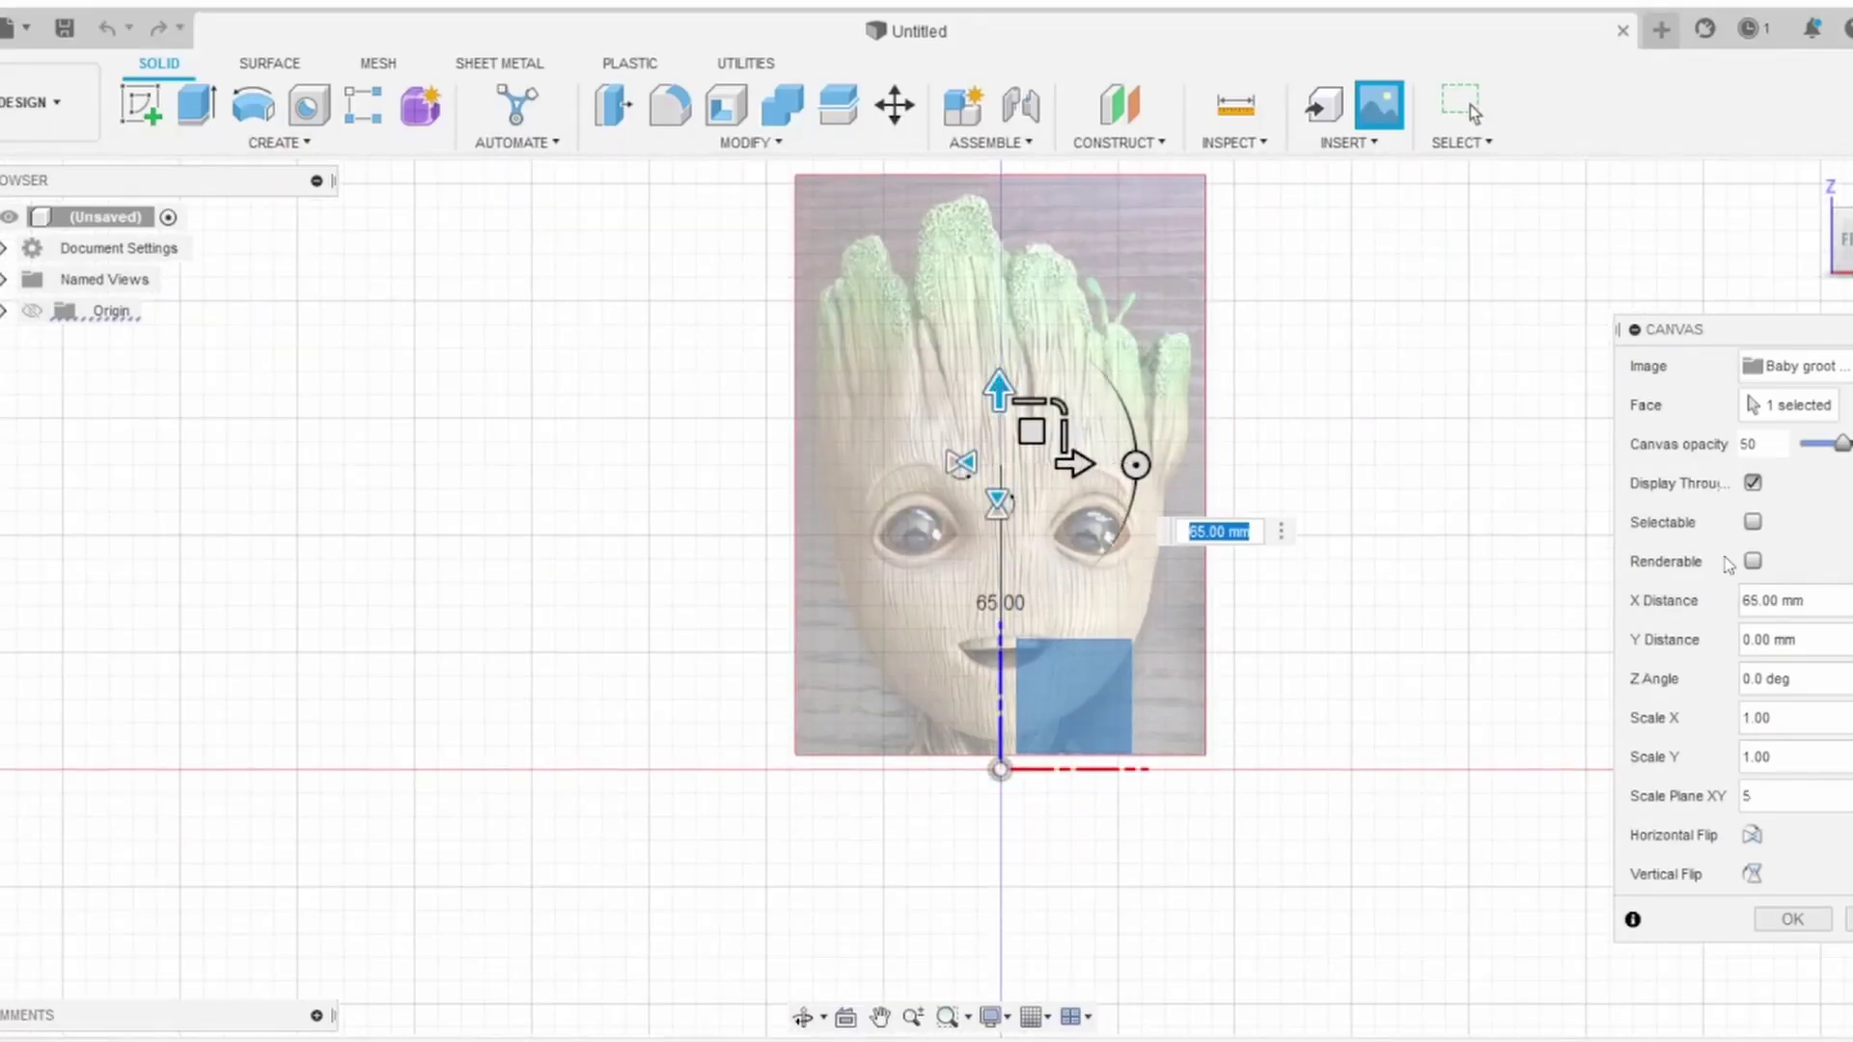
pyautogui.press('Return')
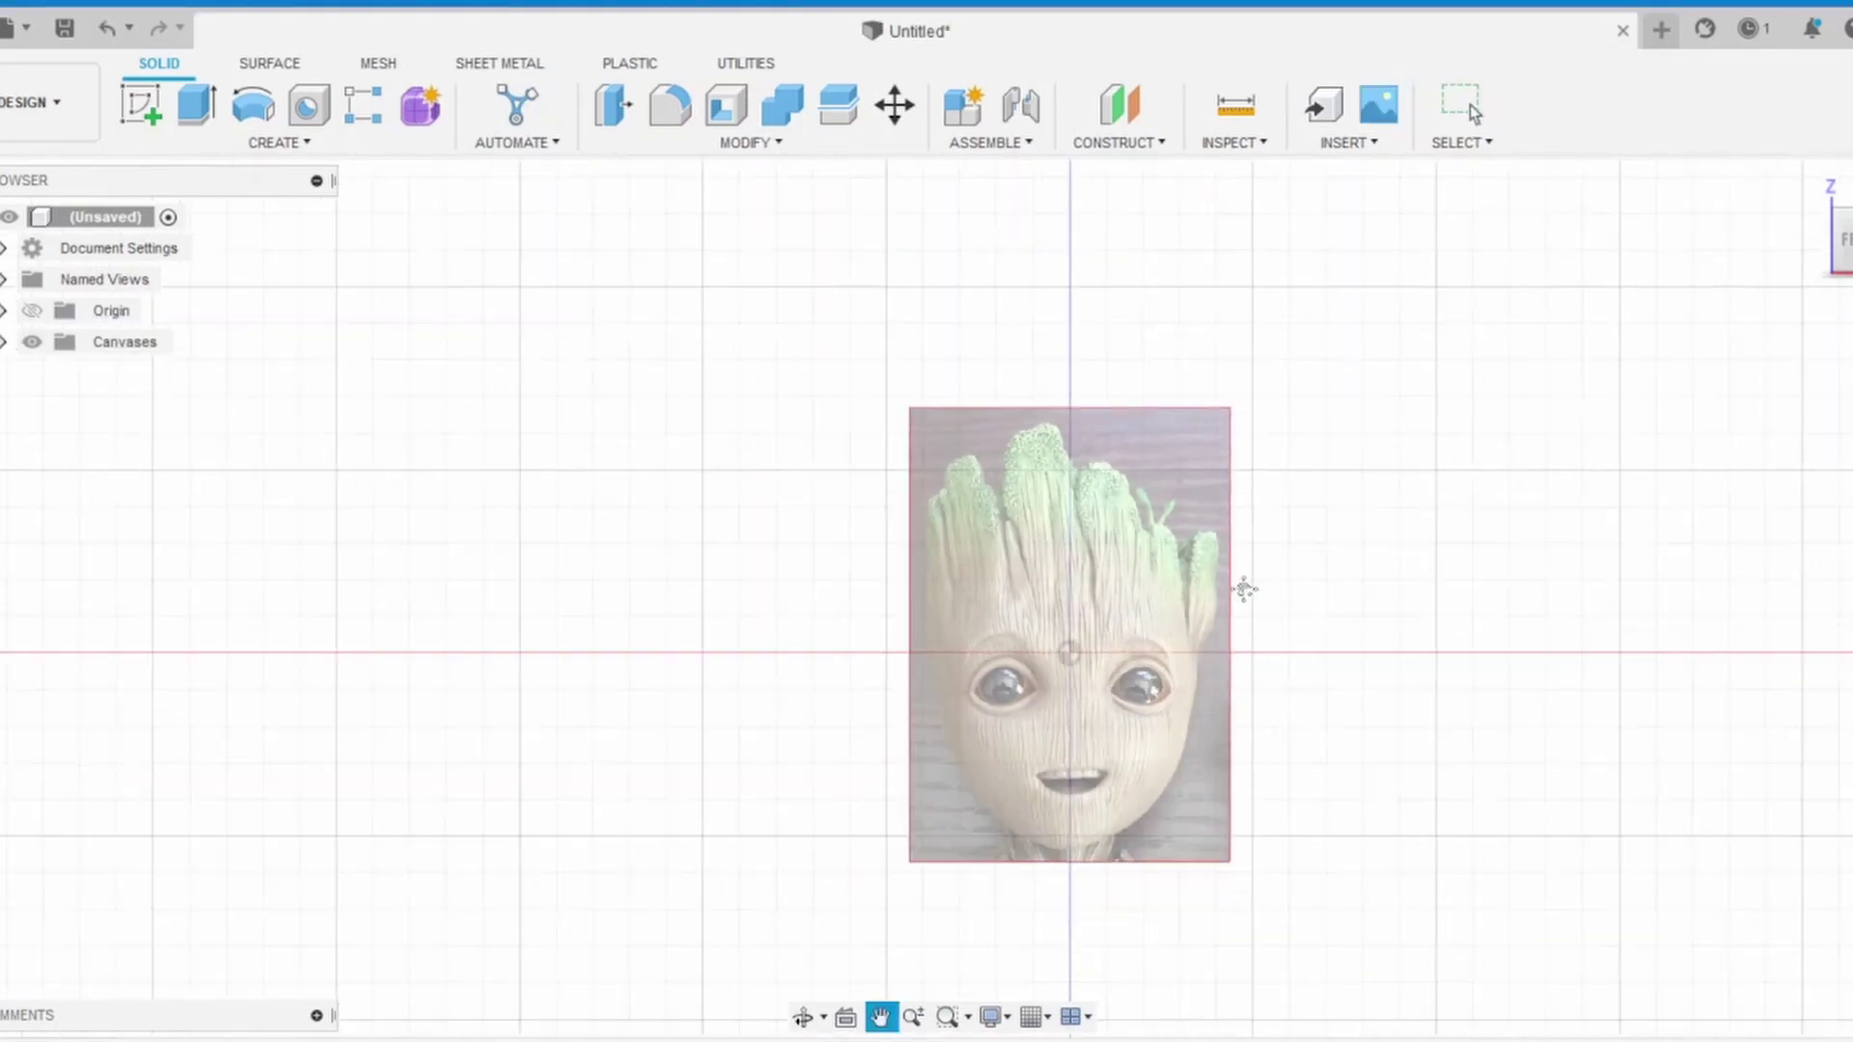
# Step: Calibrate the Baby groot face image to 100 mm tall and start a sketch on its plane
pyautogui.click(150, 346)
pyautogui.click(167, 373)
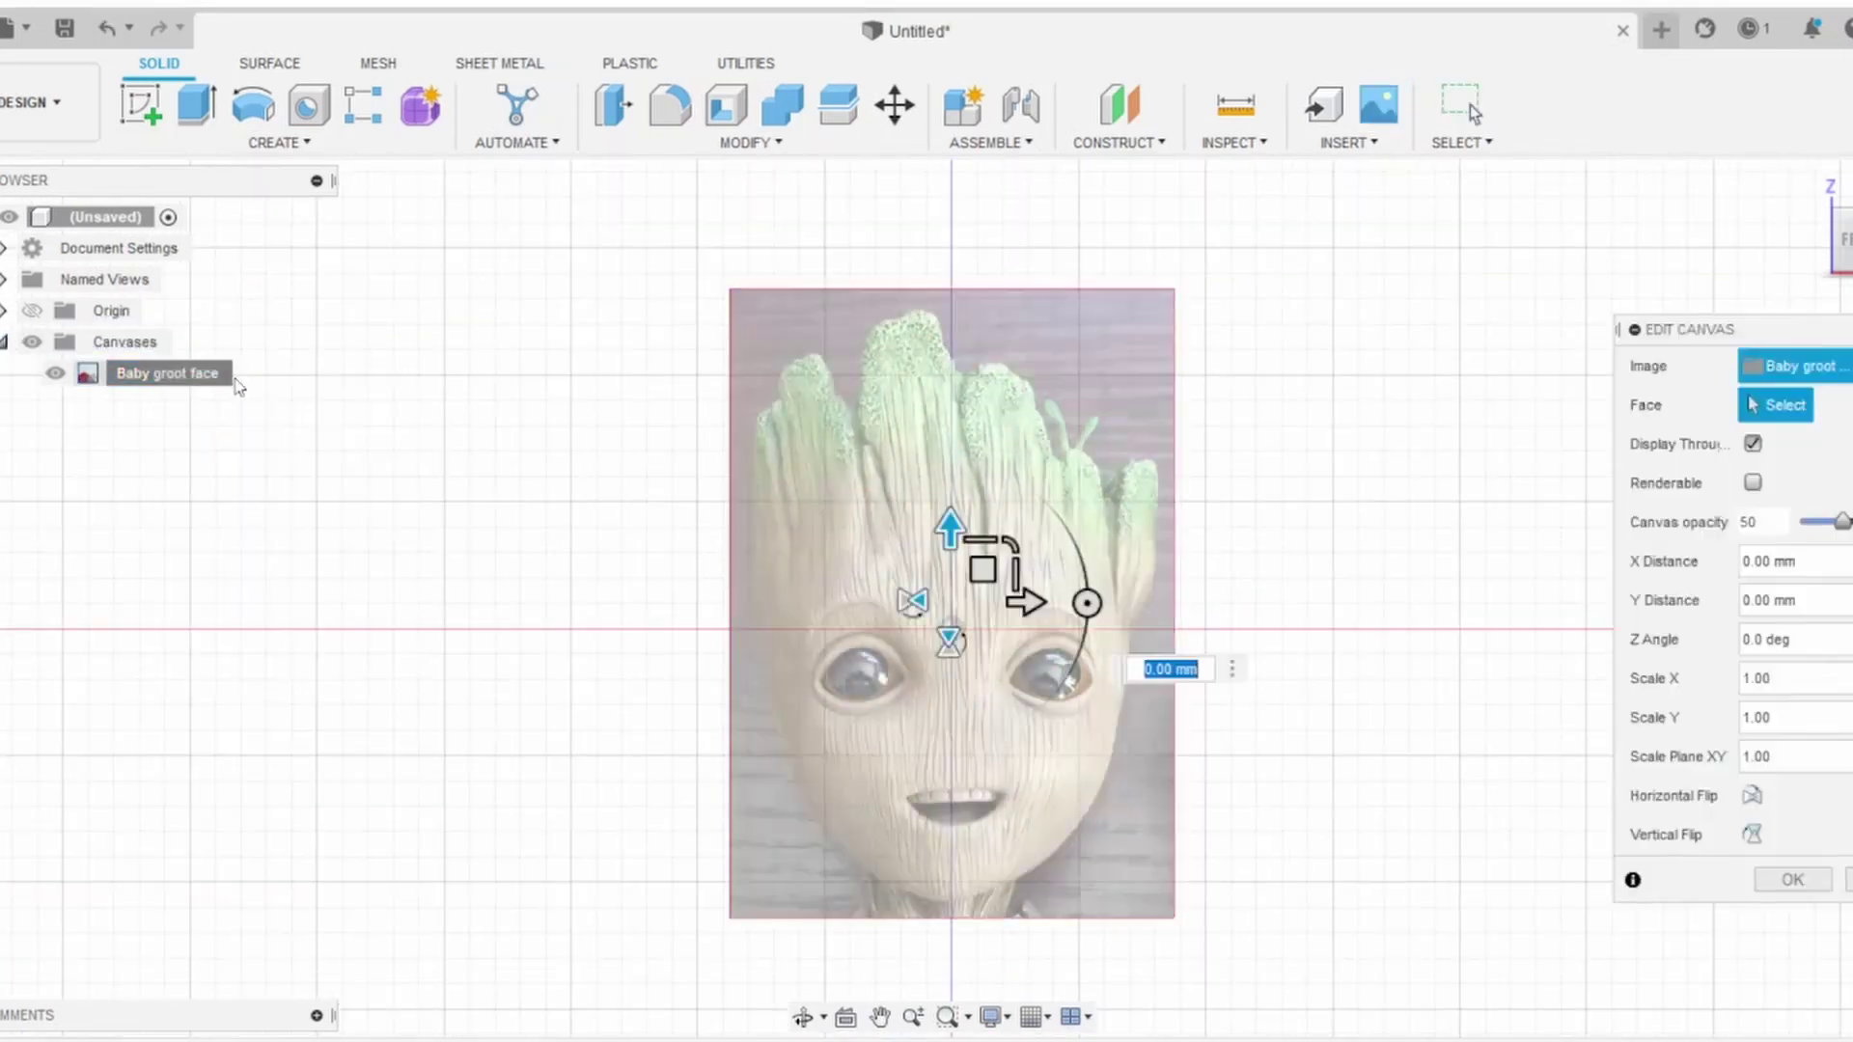
pyautogui.click(952, 288)
pyautogui.click(952, 916)
pyautogui.write('100')
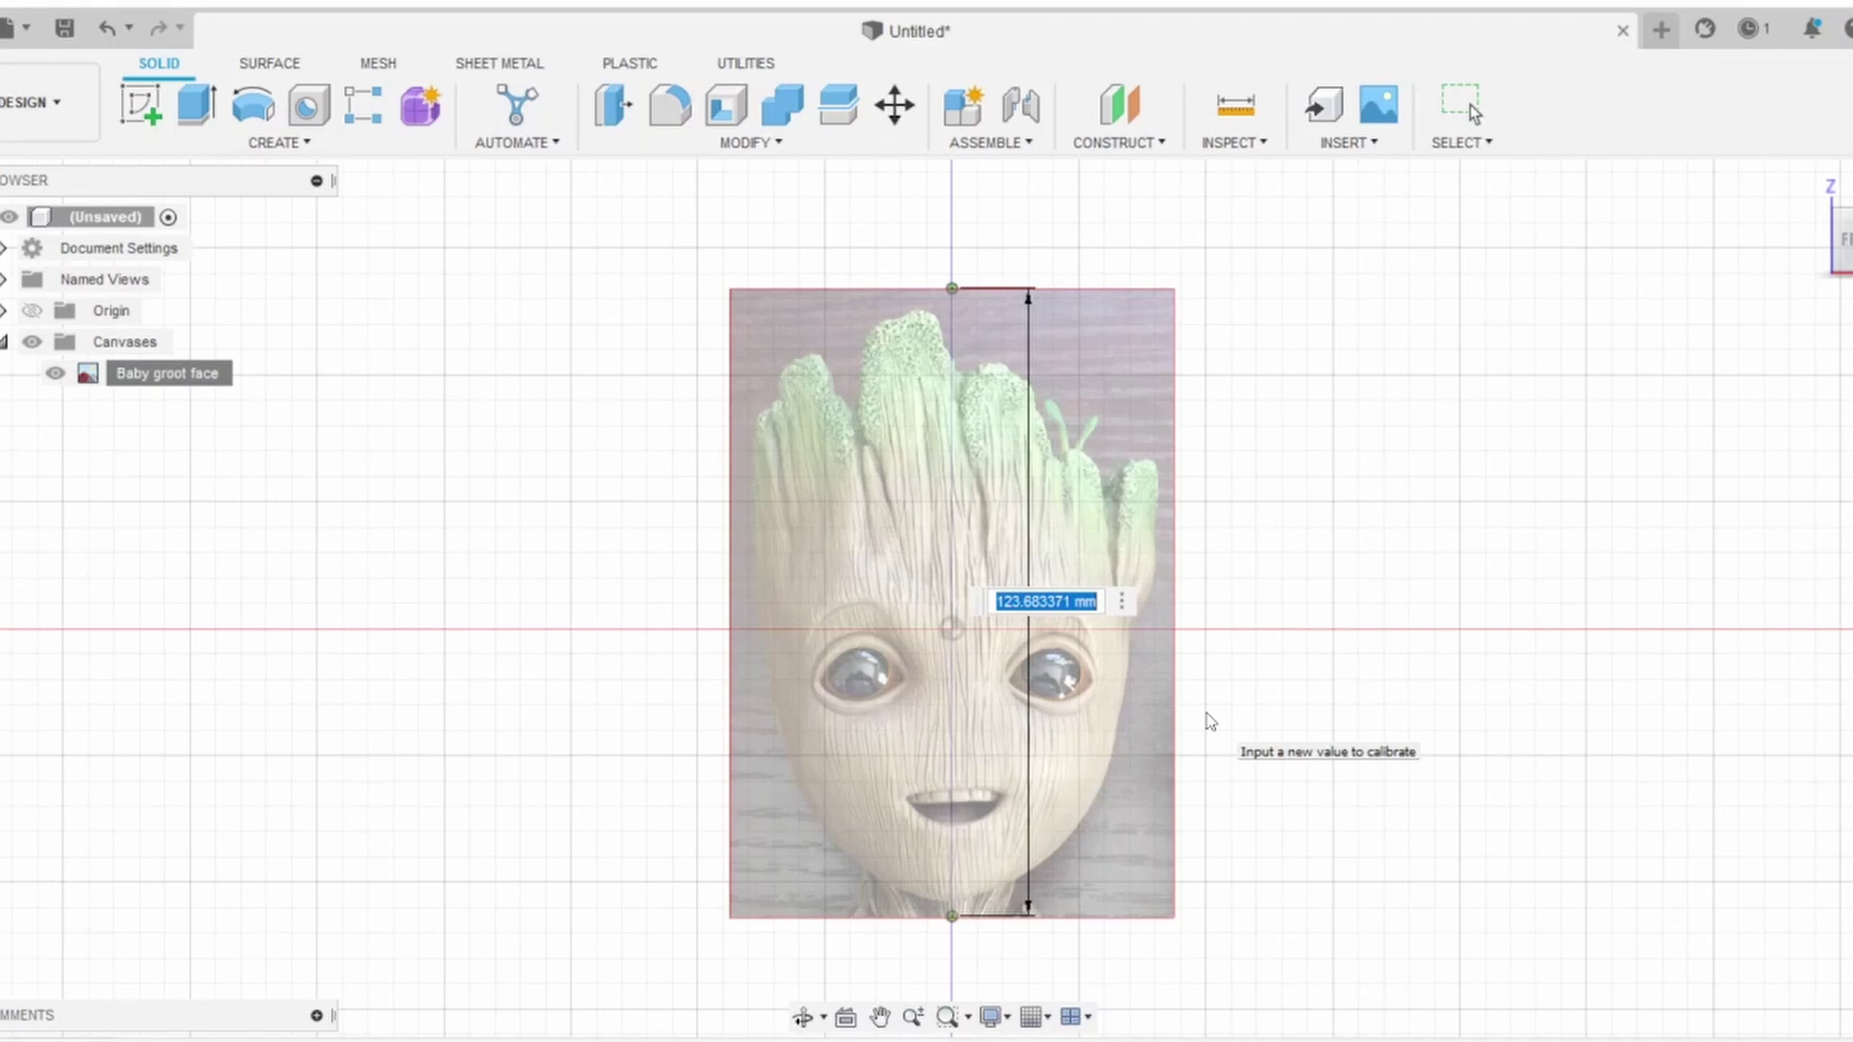
pyautogui.press('Return')
pyautogui.click(140, 104)
pyautogui.click(1023, 560)
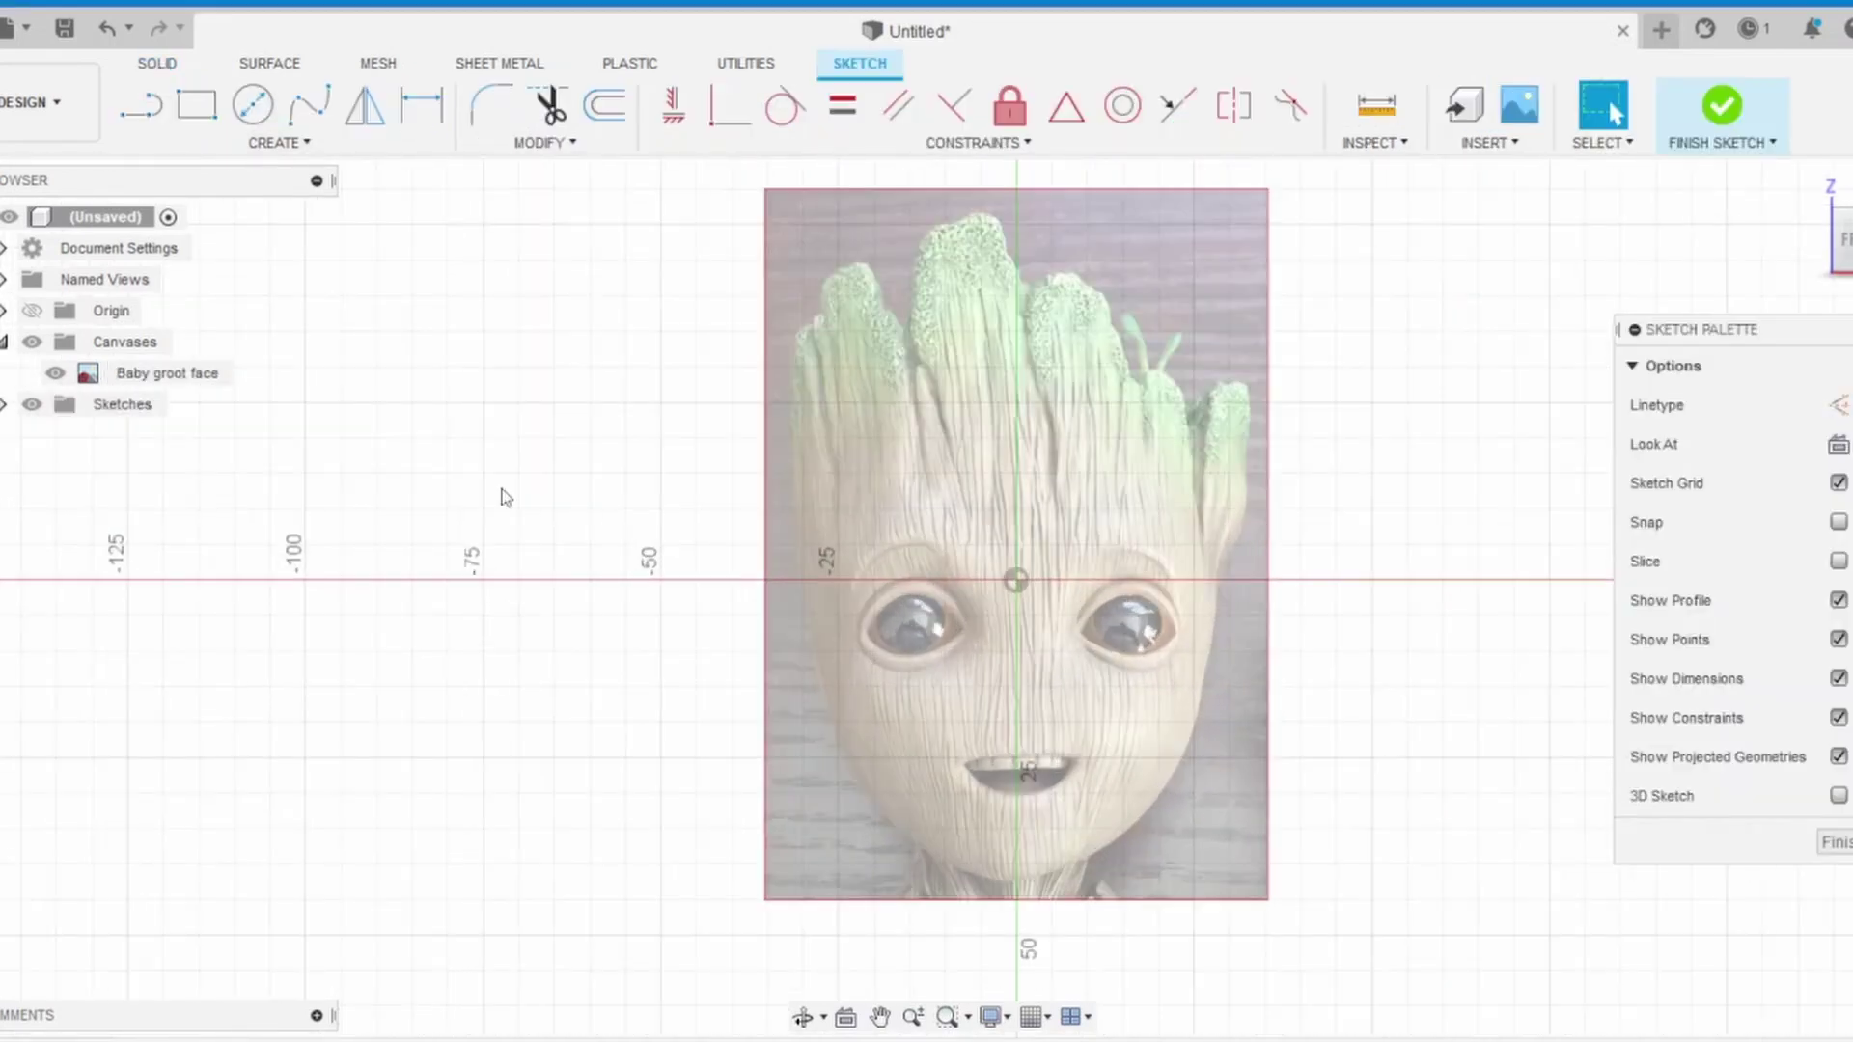
# Step: Switch from the Spline tool to the Line tool to begin the head outline
pyautogui.click(309, 105)
pyautogui.scroll(2, 869, 338)
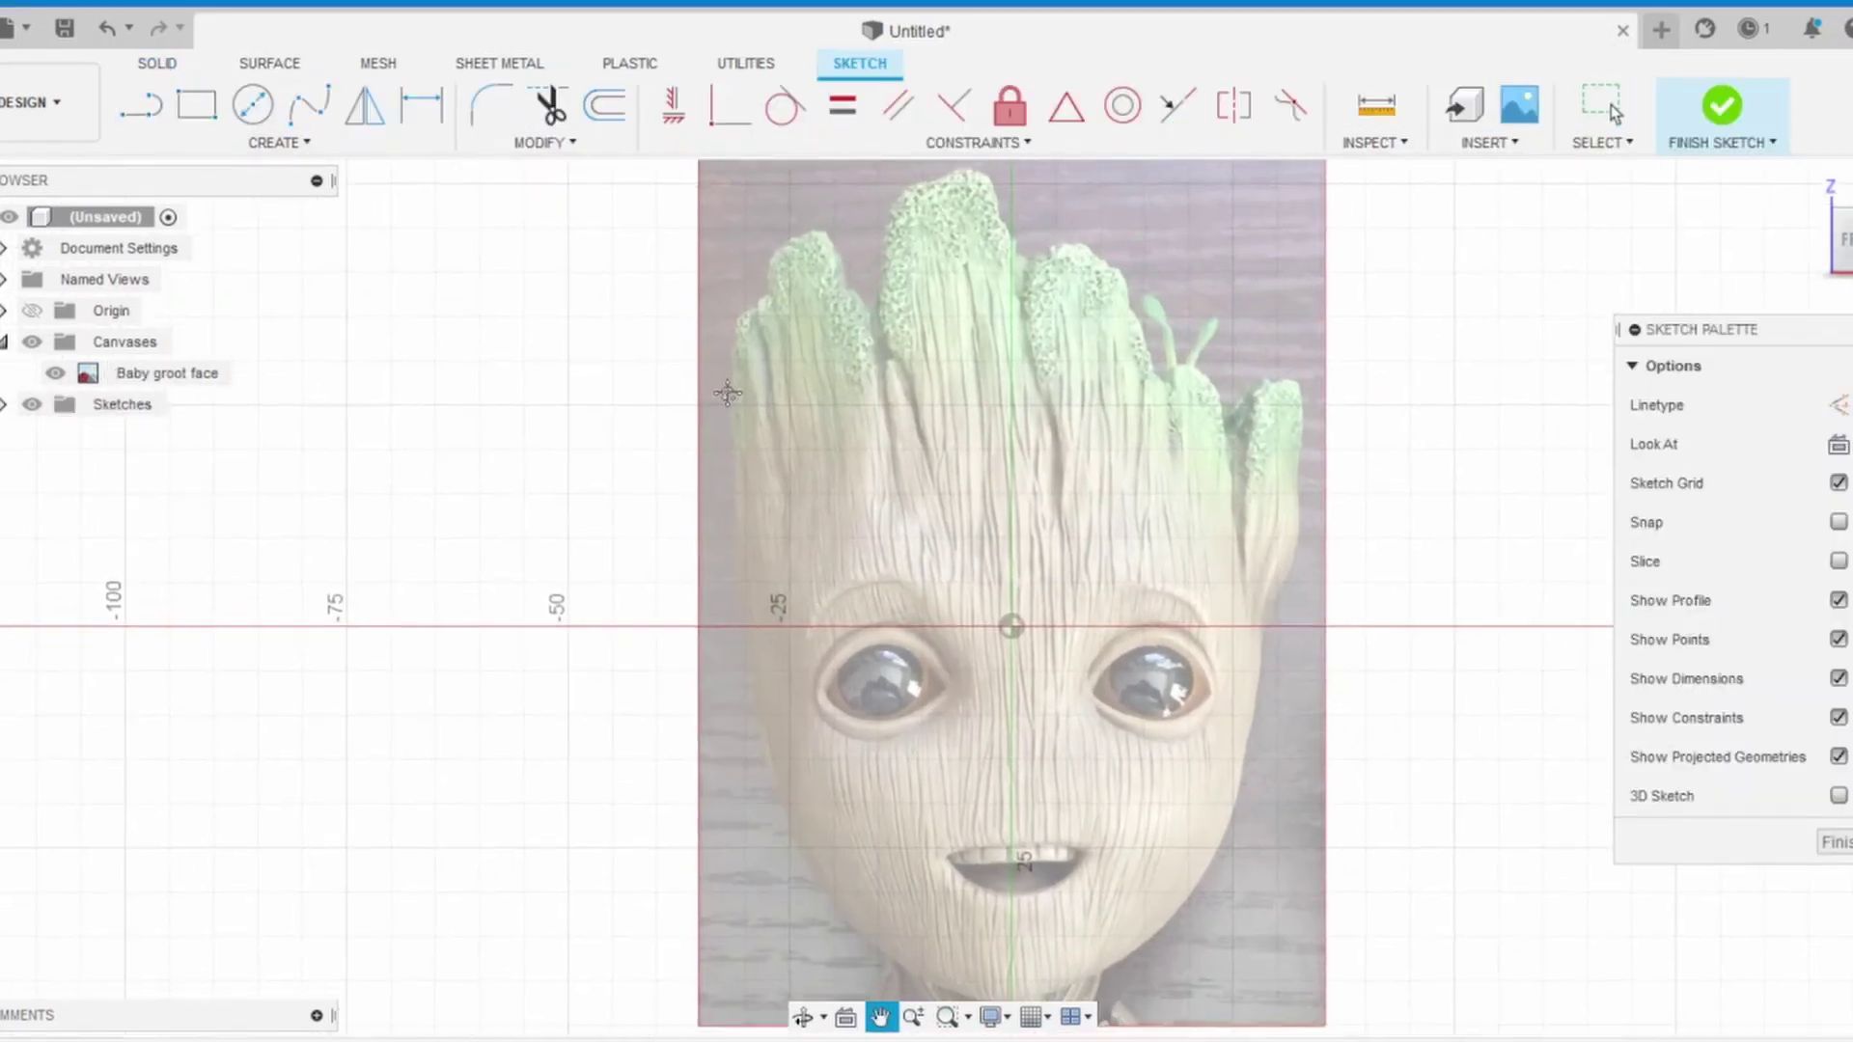
pyautogui.press('Escape')
pyautogui.scroll(-2, 1215, 398)
pyautogui.press('l')
pyautogui.scroll(2, 1110, 579)
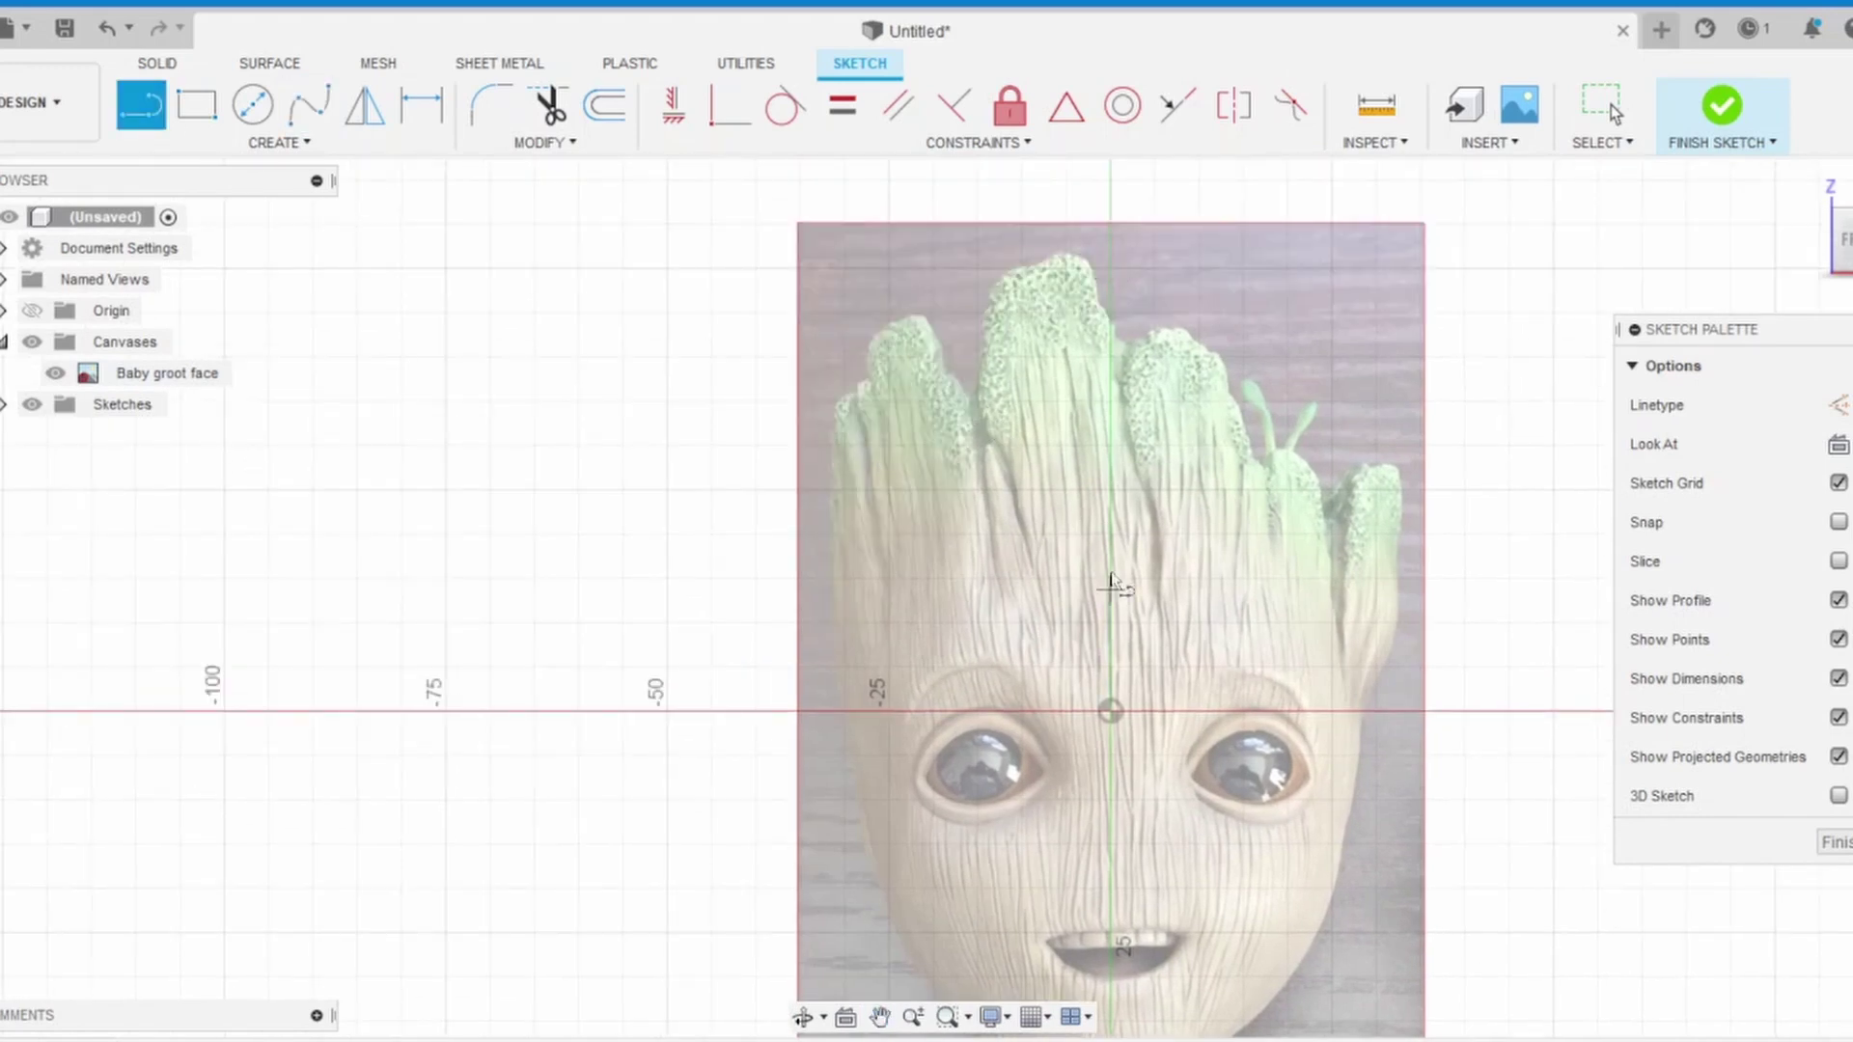
# Step: Trace the left head outline from the crown down to the chin's centre
pyautogui.click(814, 249)
pyautogui.scroll(2, 850, 253)
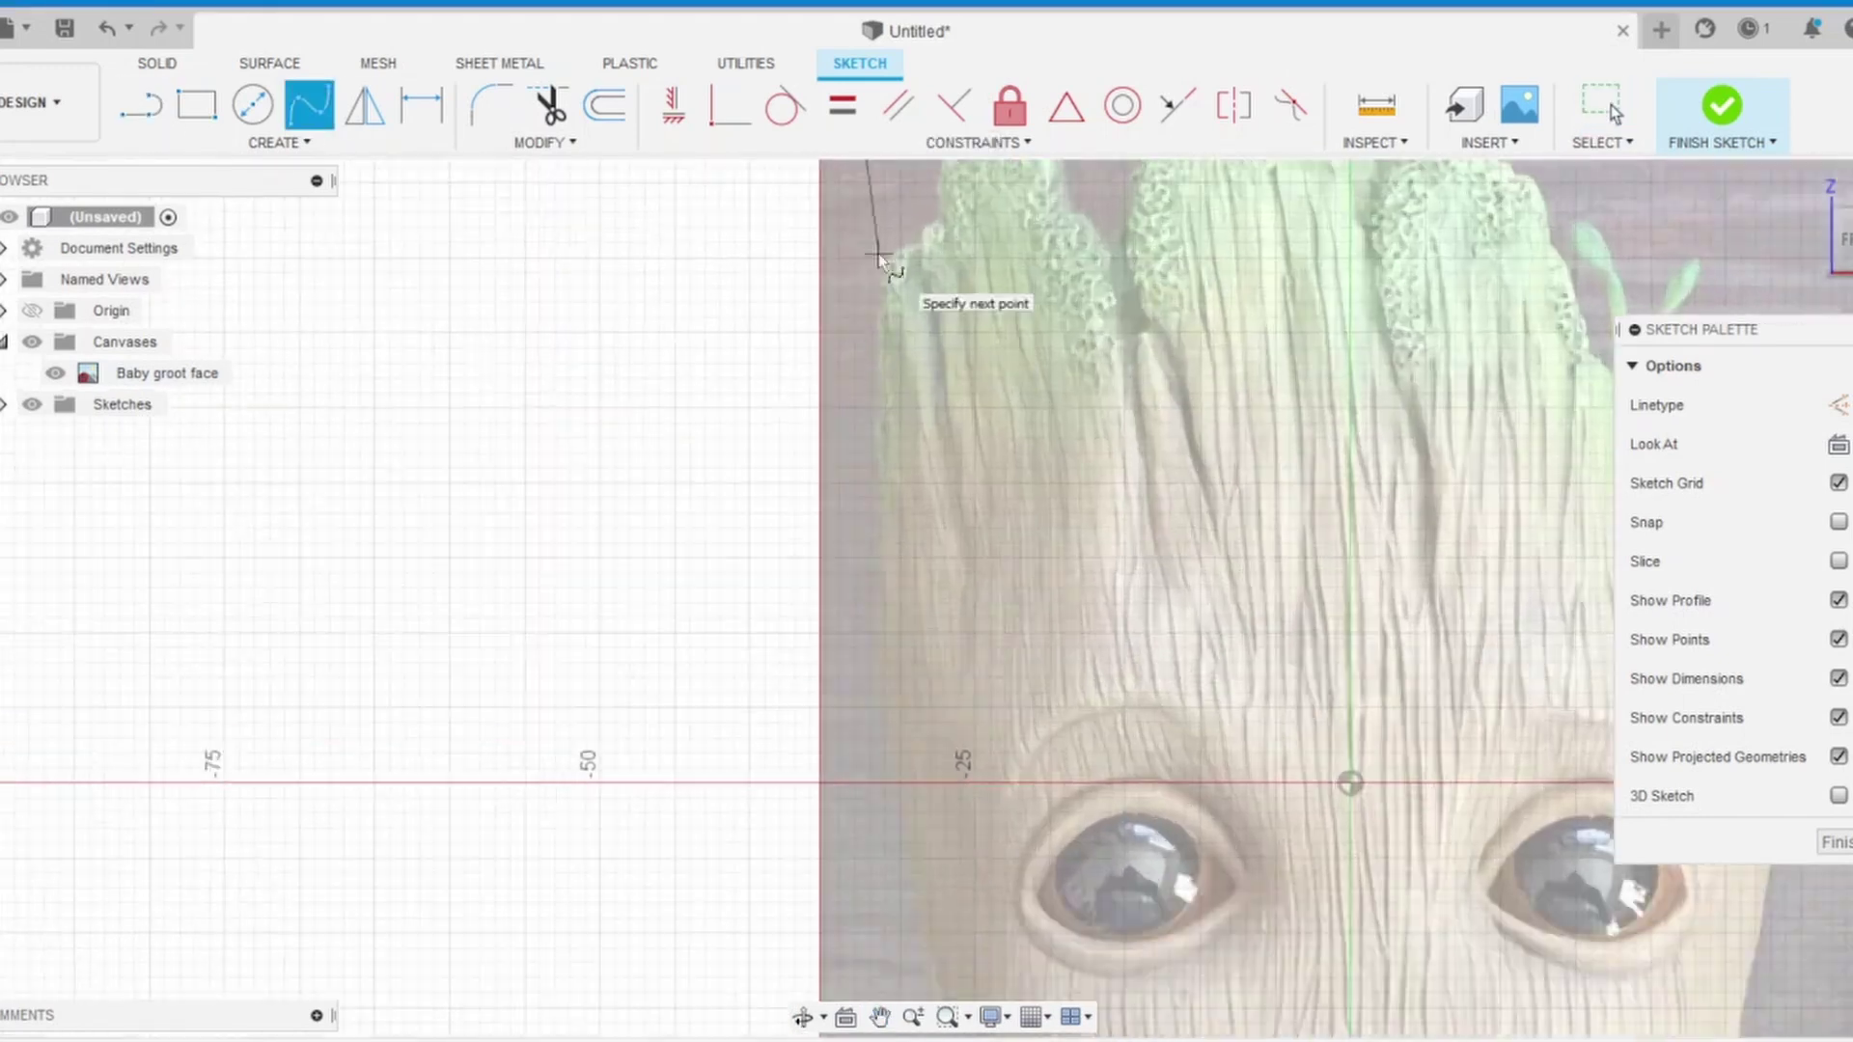
pyautogui.click(882, 675)
pyautogui.click(904, 840)
pyautogui.moveTo(965, 830); pyautogui.dragTo(955, 367, button='middle')
pyautogui.click(940, 583)
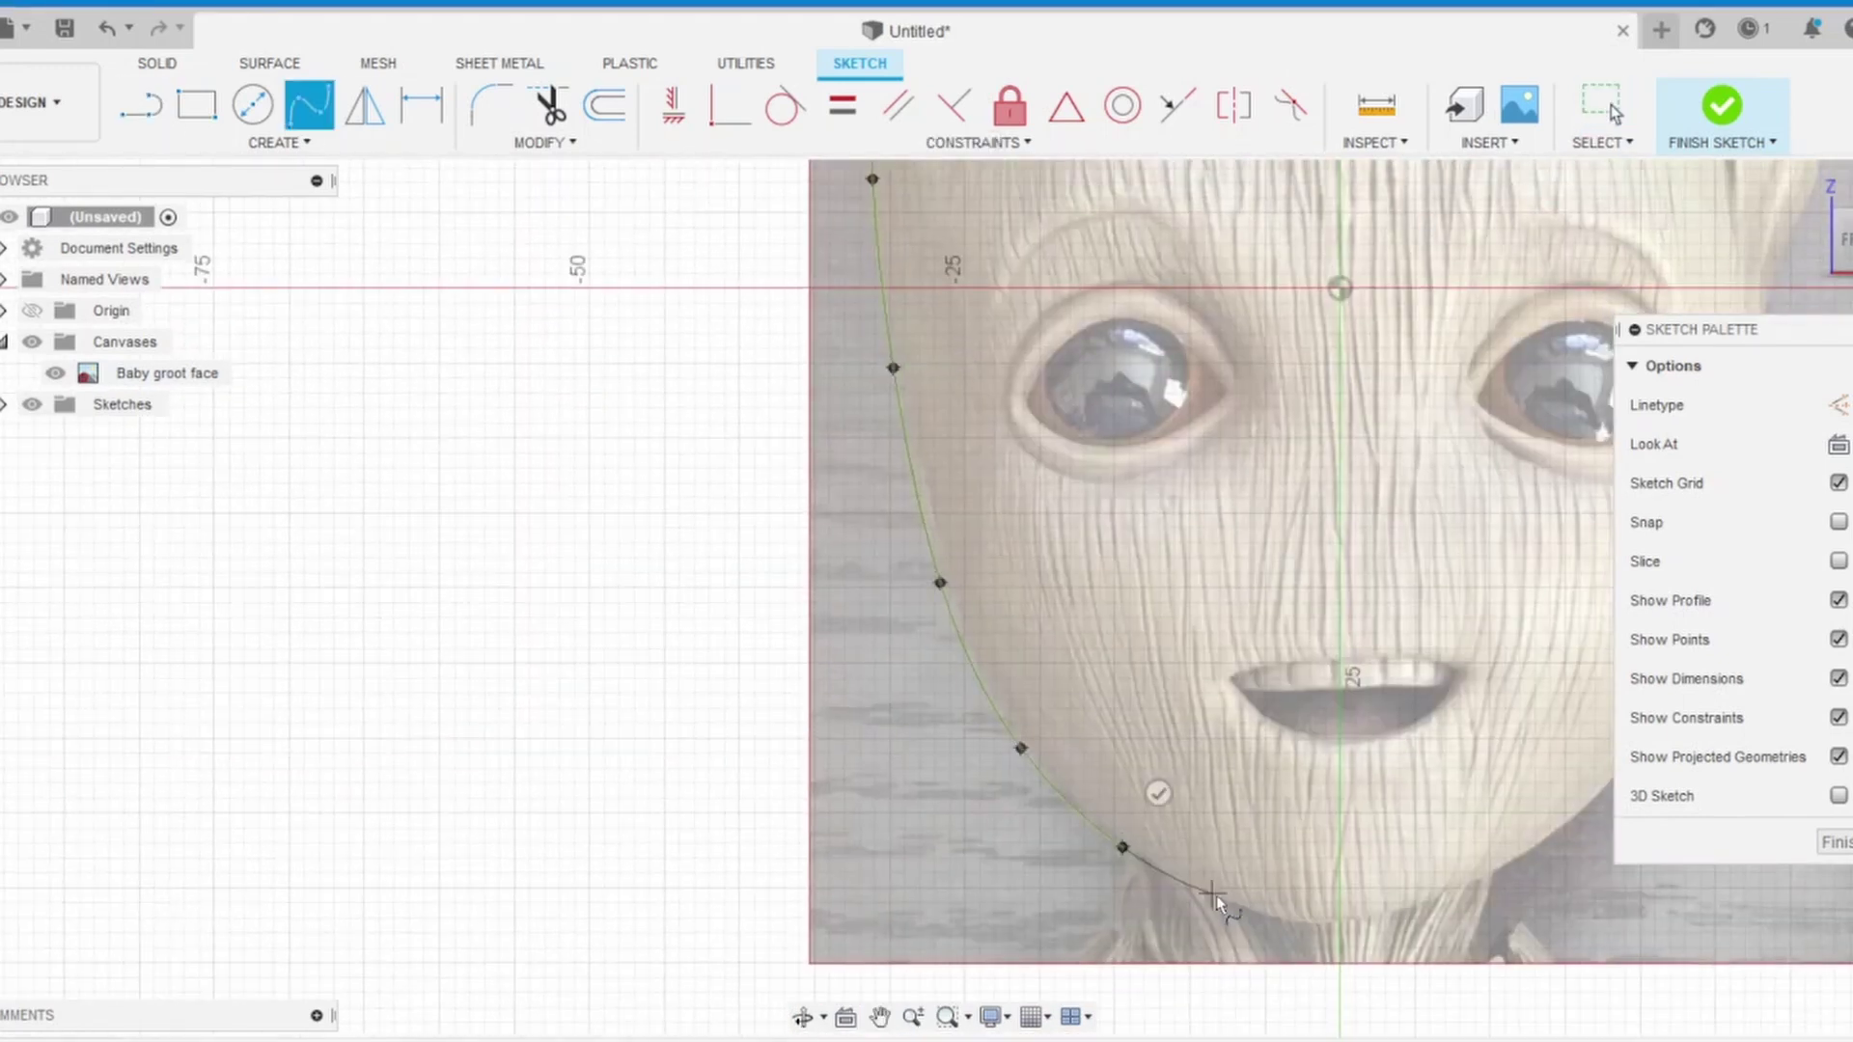
pyautogui.click(1339, 924)
pyautogui.scroll(-5, 521, 736)
pyautogui.press('Escape')
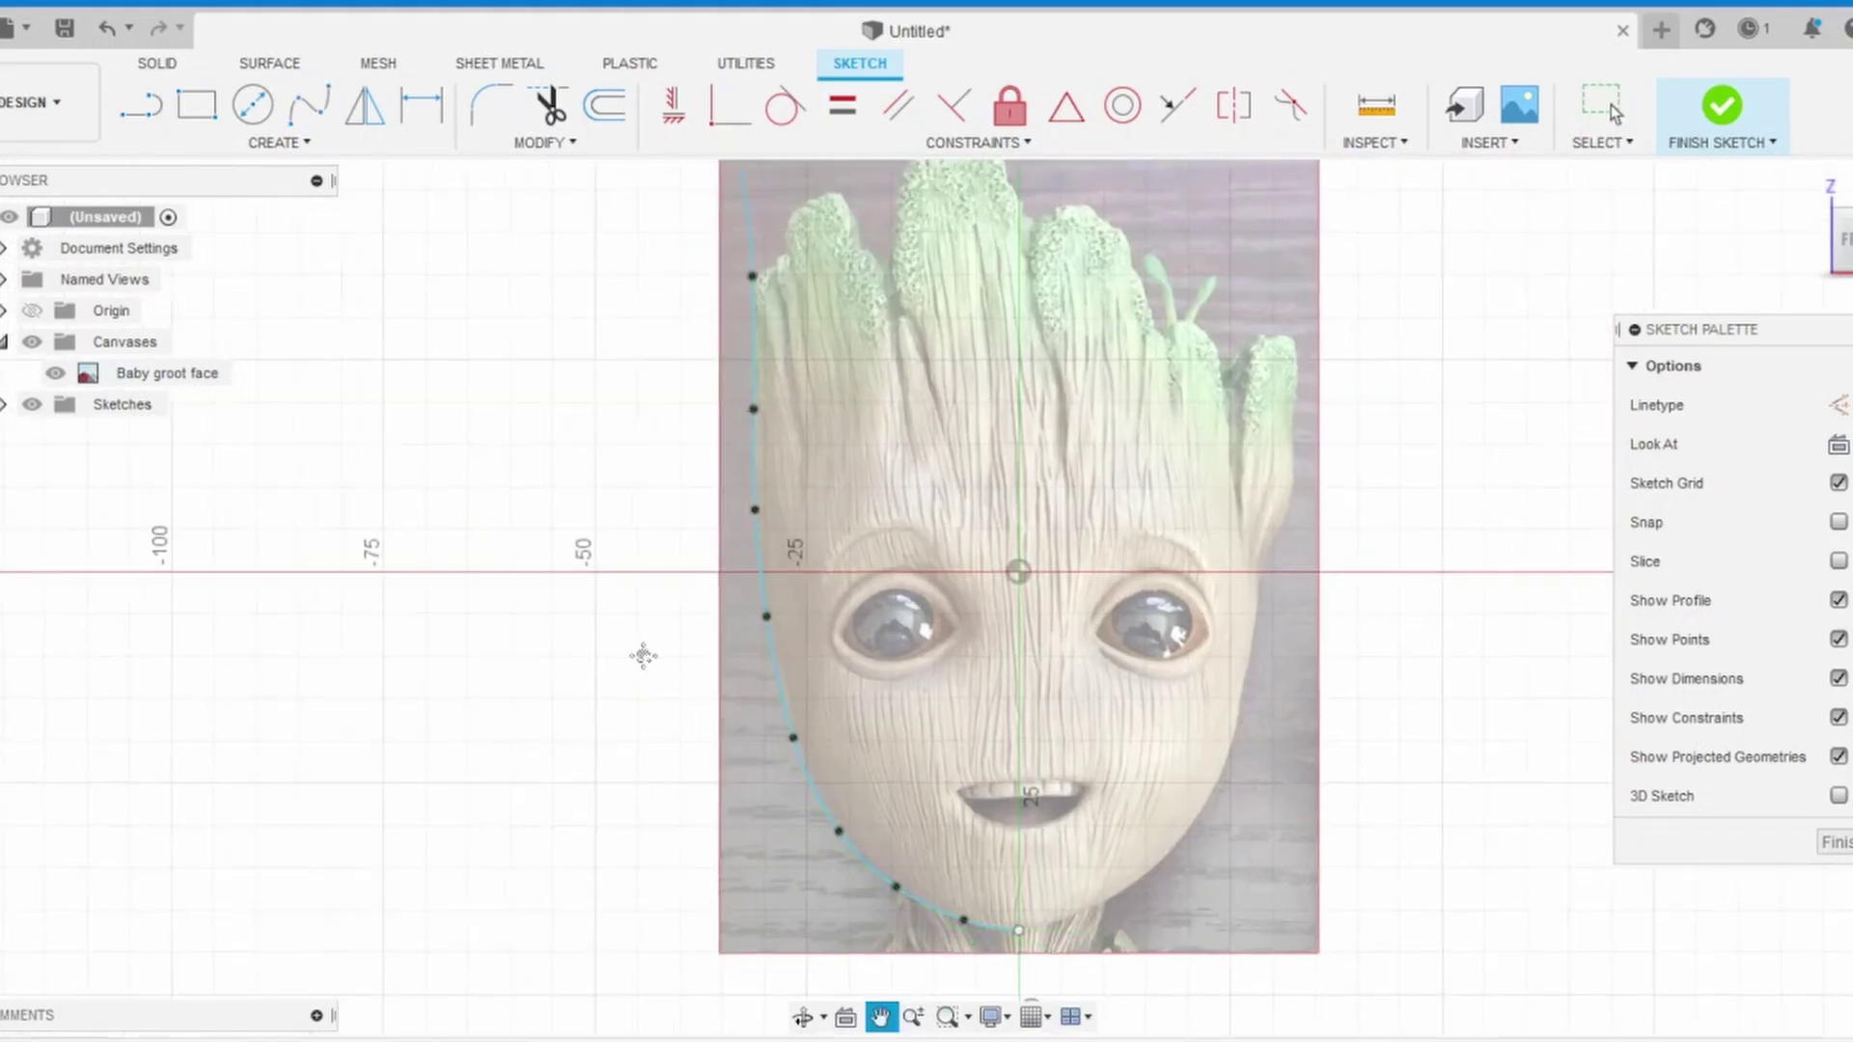
# Step: Add the closing centre line and finish the half-outline sketch
pyautogui.press('l')
pyautogui.scroll(3, 627, 464)
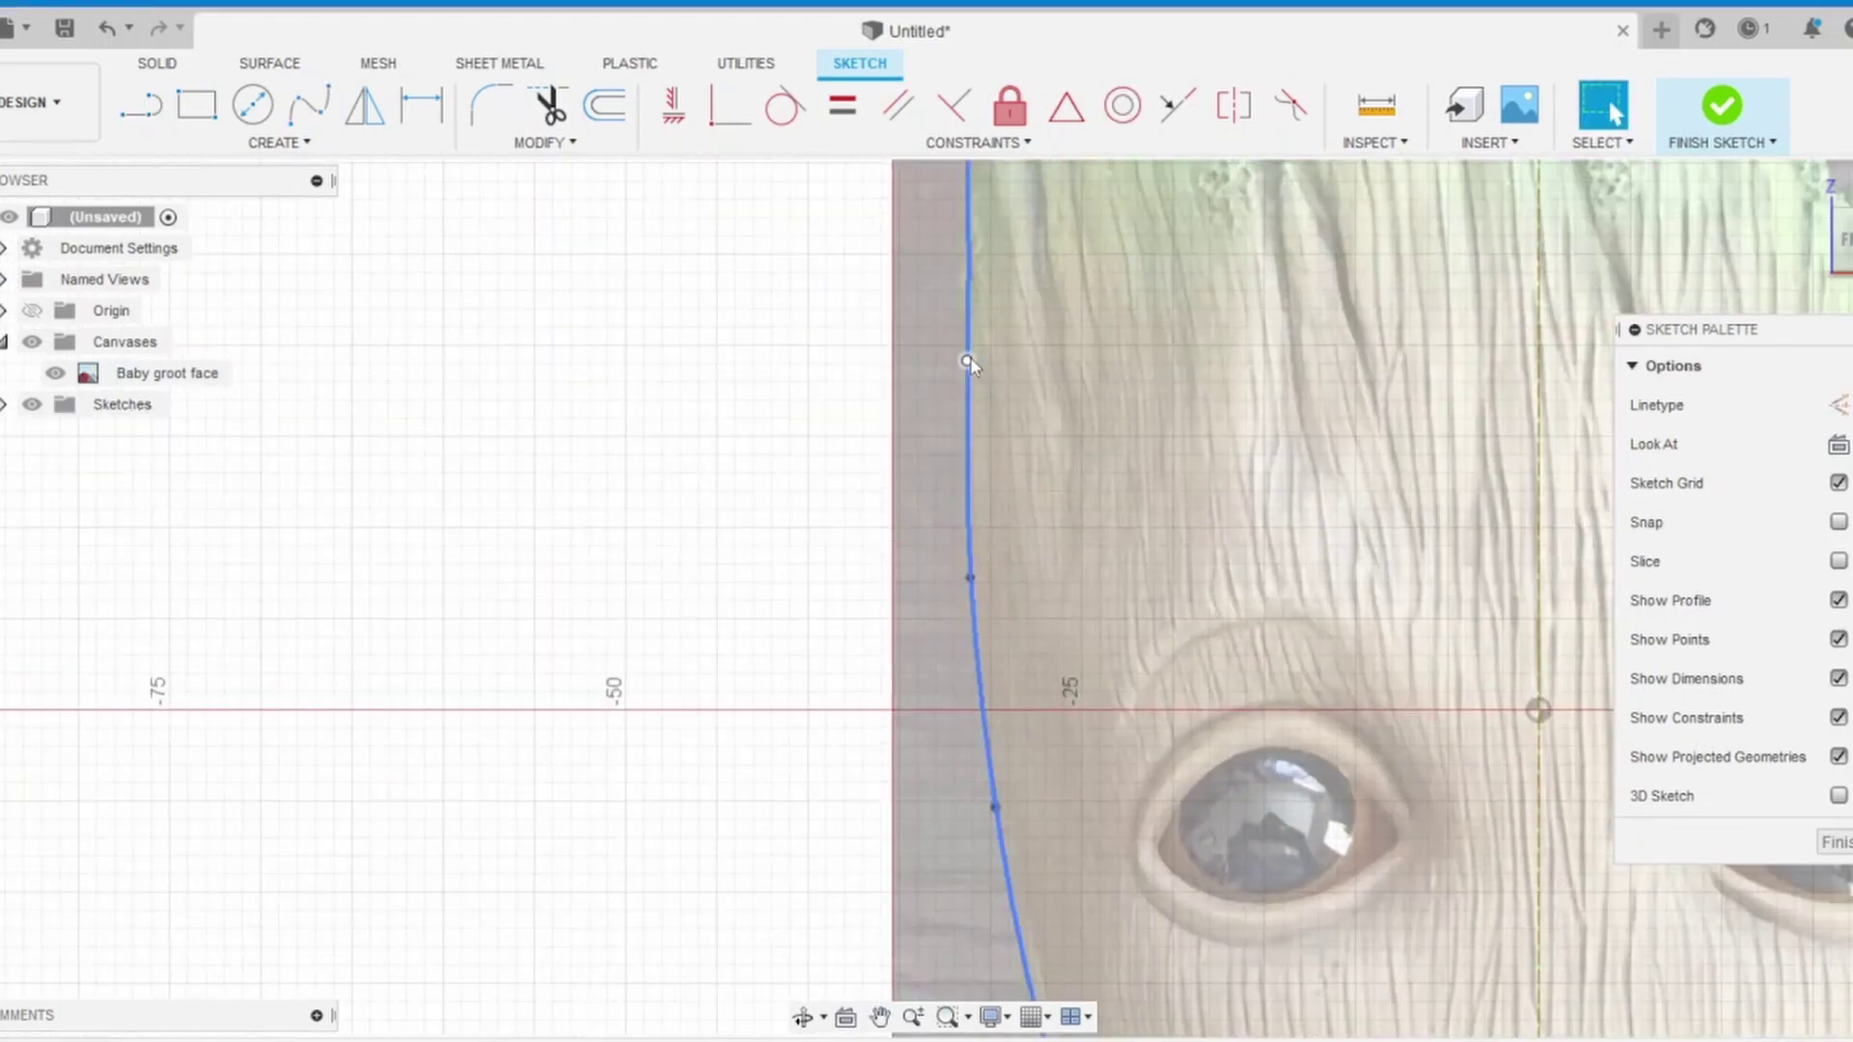
pyautogui.scroll(-3, 727, 847)
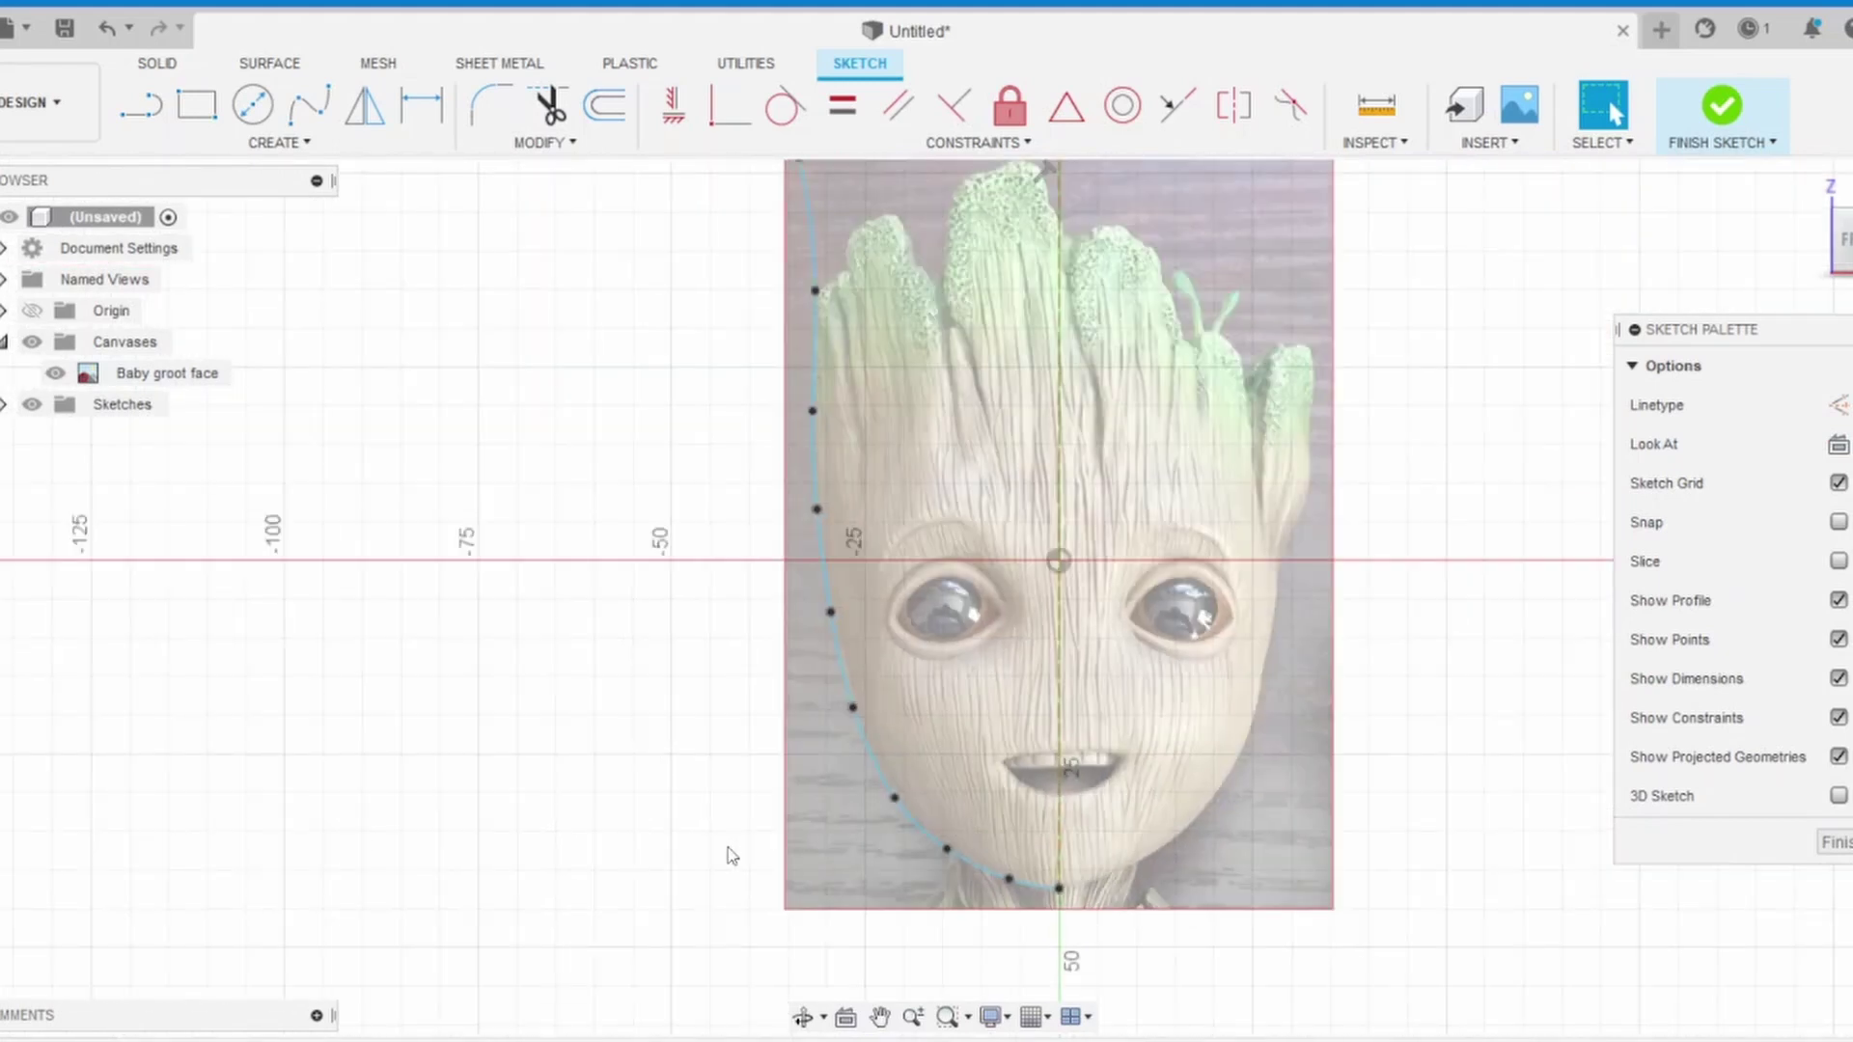
pyautogui.scroll(3, 836, 206)
pyautogui.scroll(-1, 660, 403)
pyautogui.scroll(-3, 660, 404)
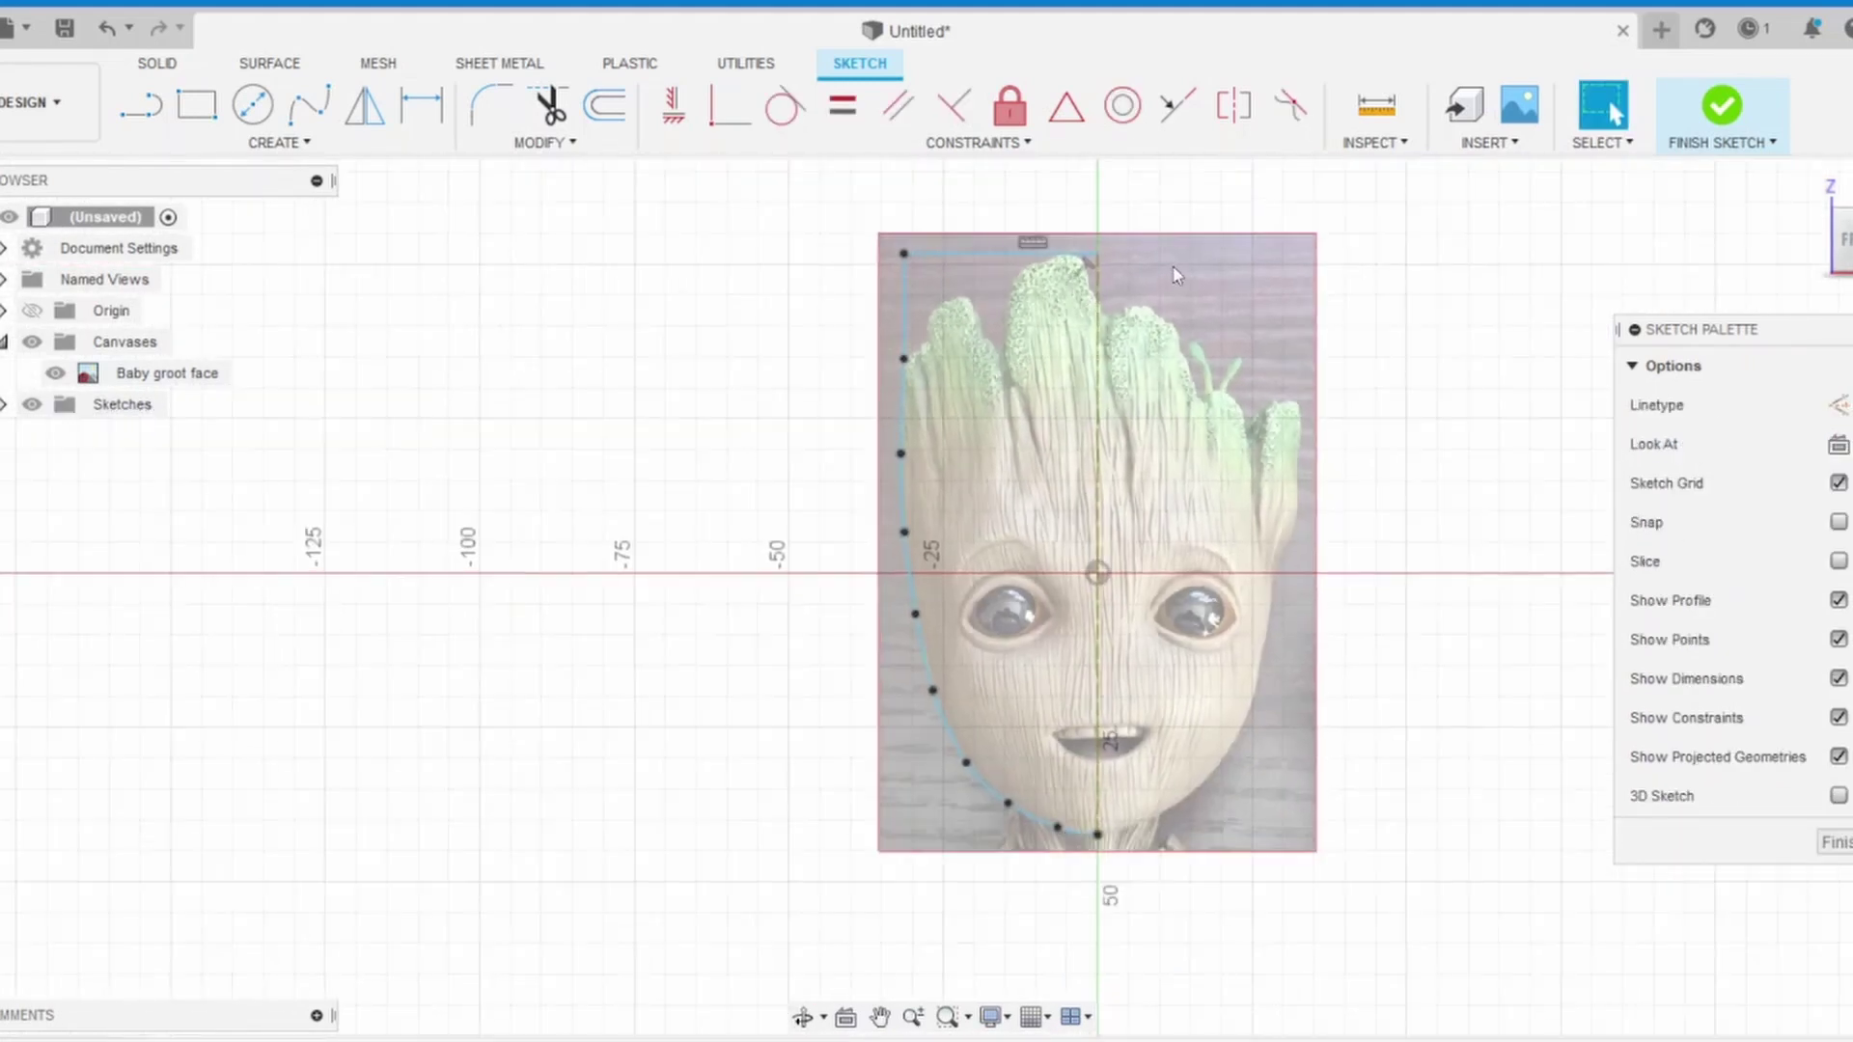
pyautogui.click(1721, 106)
pyautogui.press('r')
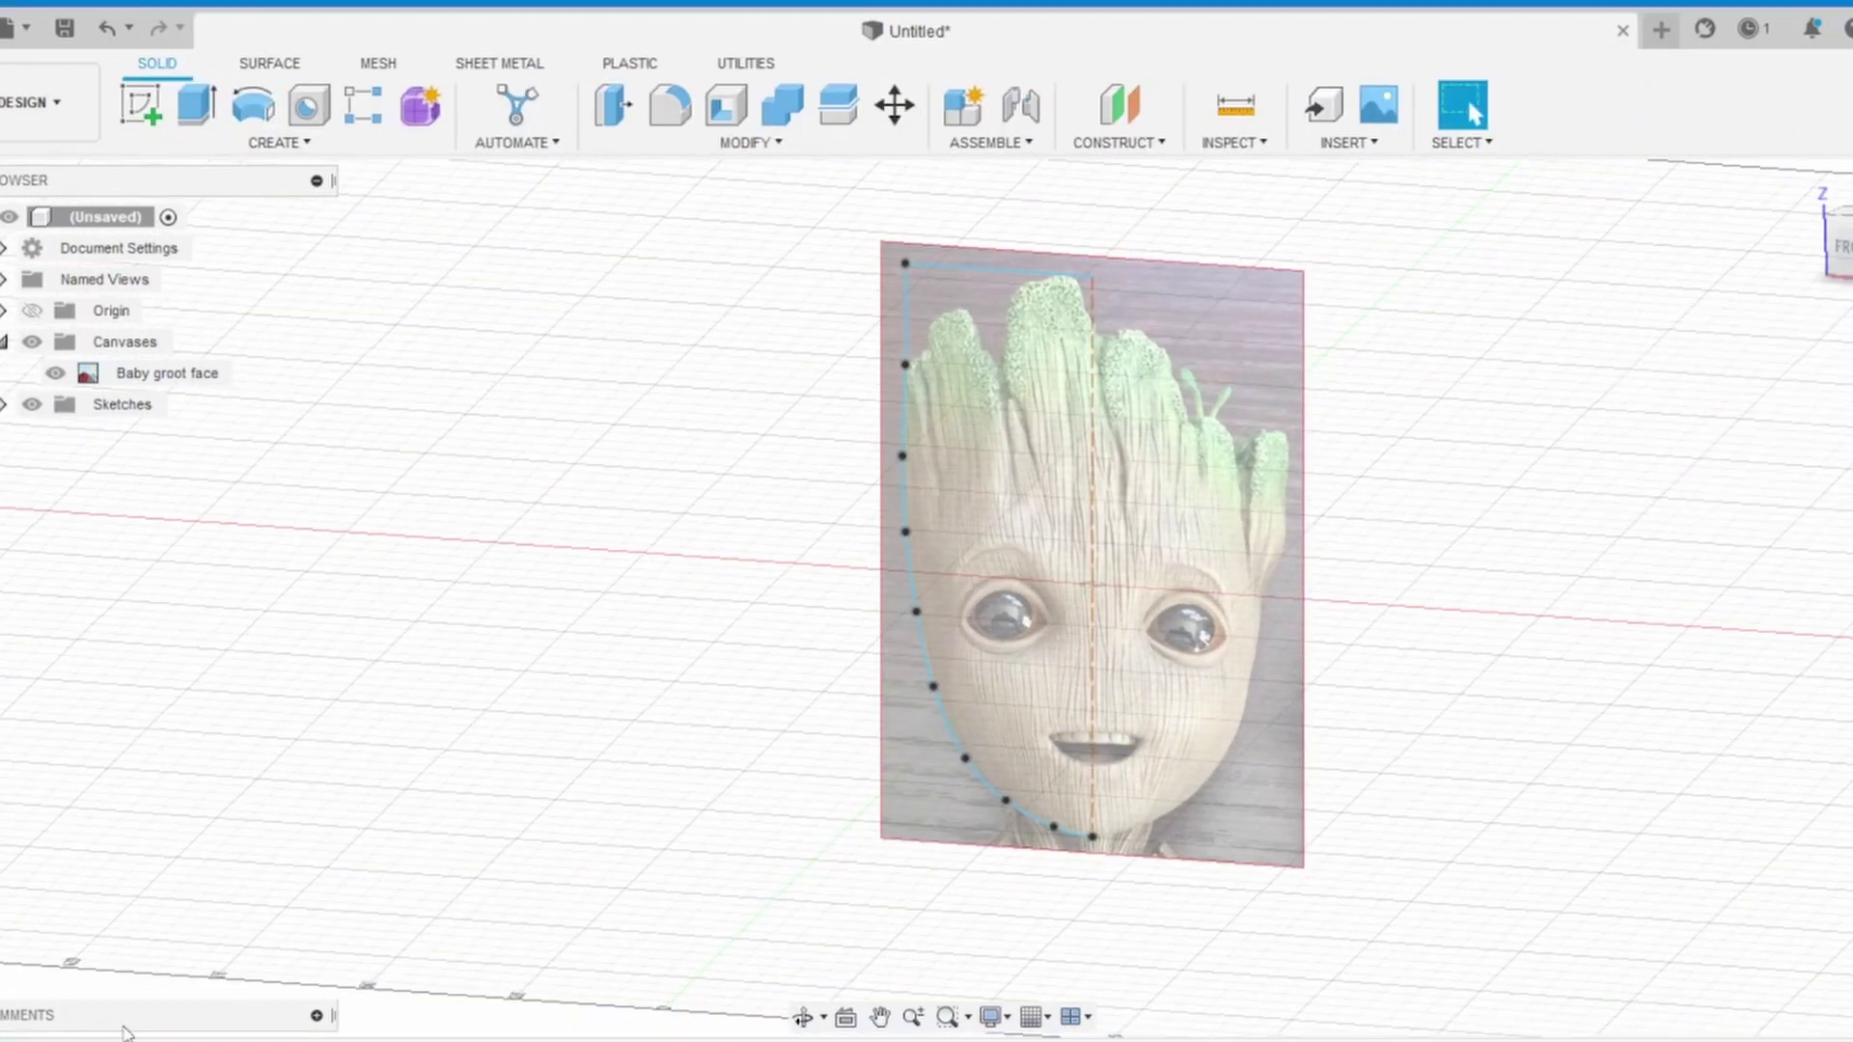
# Step: Revolve the half-outline 360° around the centre line into a solid head body
pyautogui.click(1093, 541)
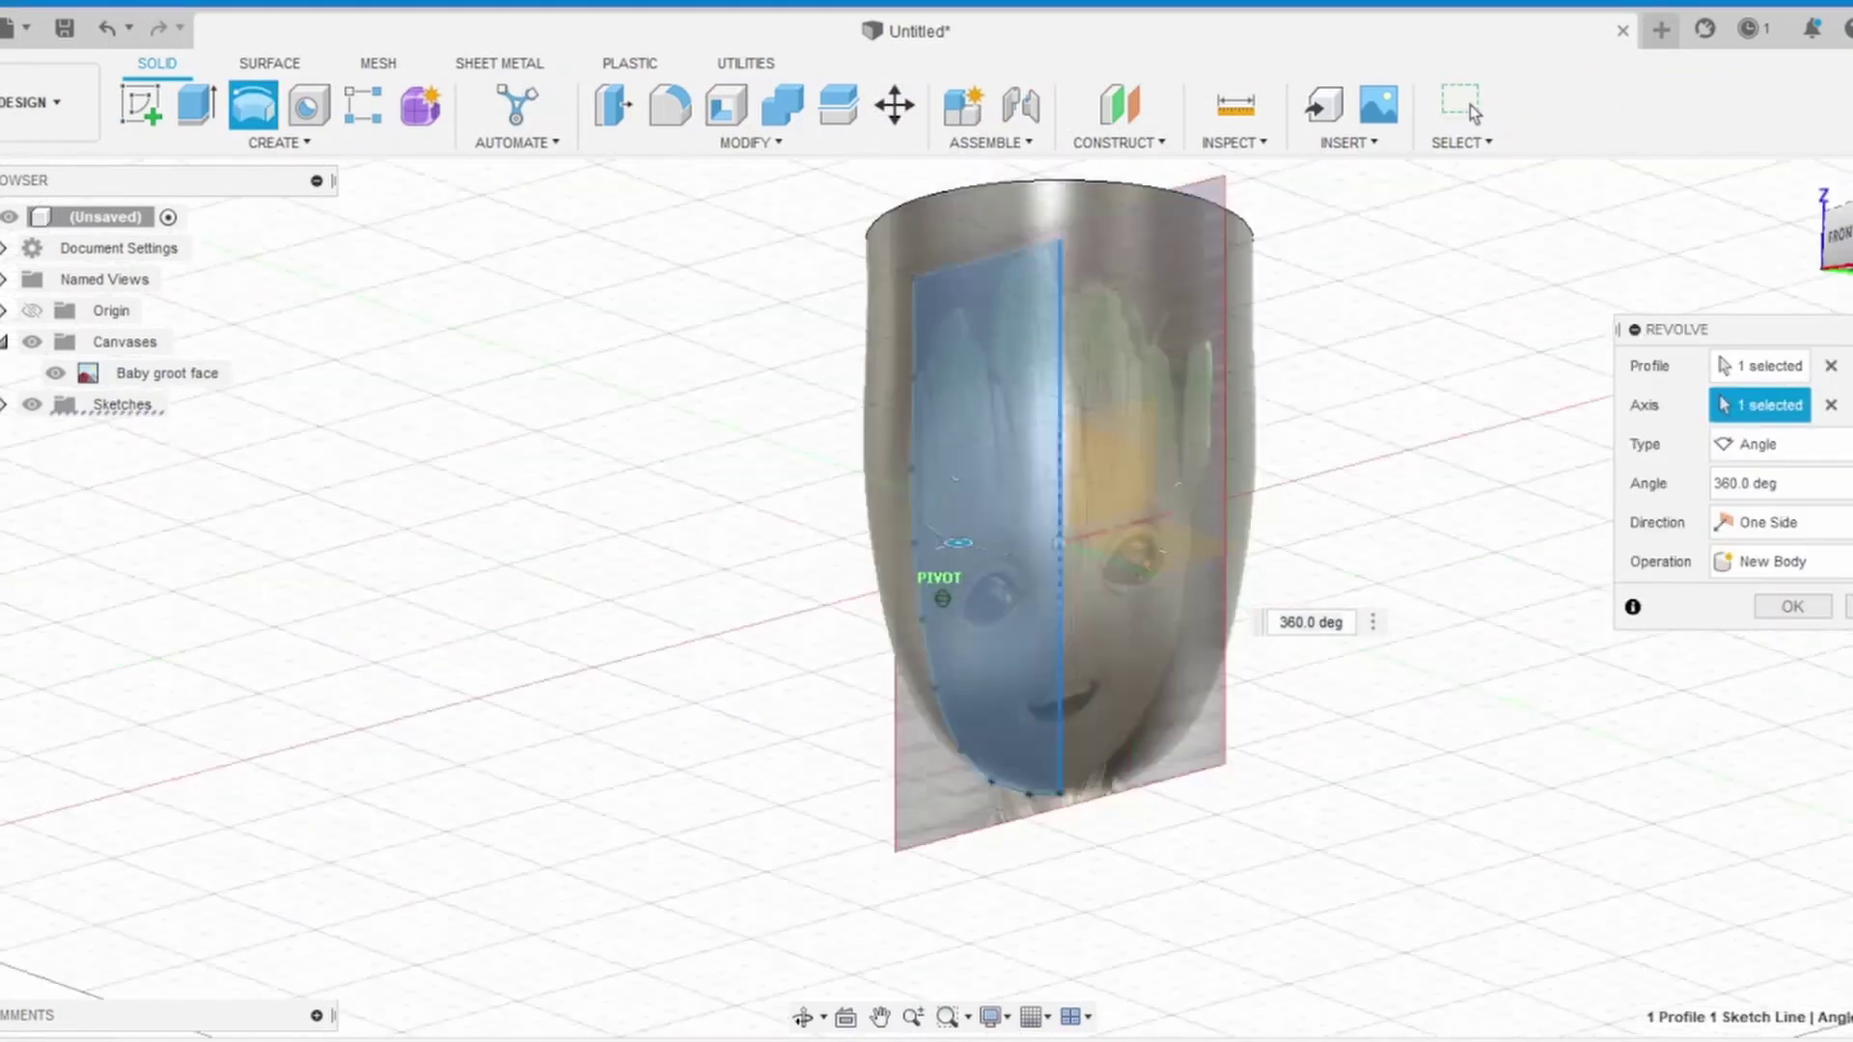
pyautogui.click(1792, 488)
pyautogui.scroll(3, 1588, 455)
pyautogui.scroll(2, 1535, 540)
pyautogui.hotkey('ctrl', 'z')
pyautogui.hotkey('ctrl', 'z')
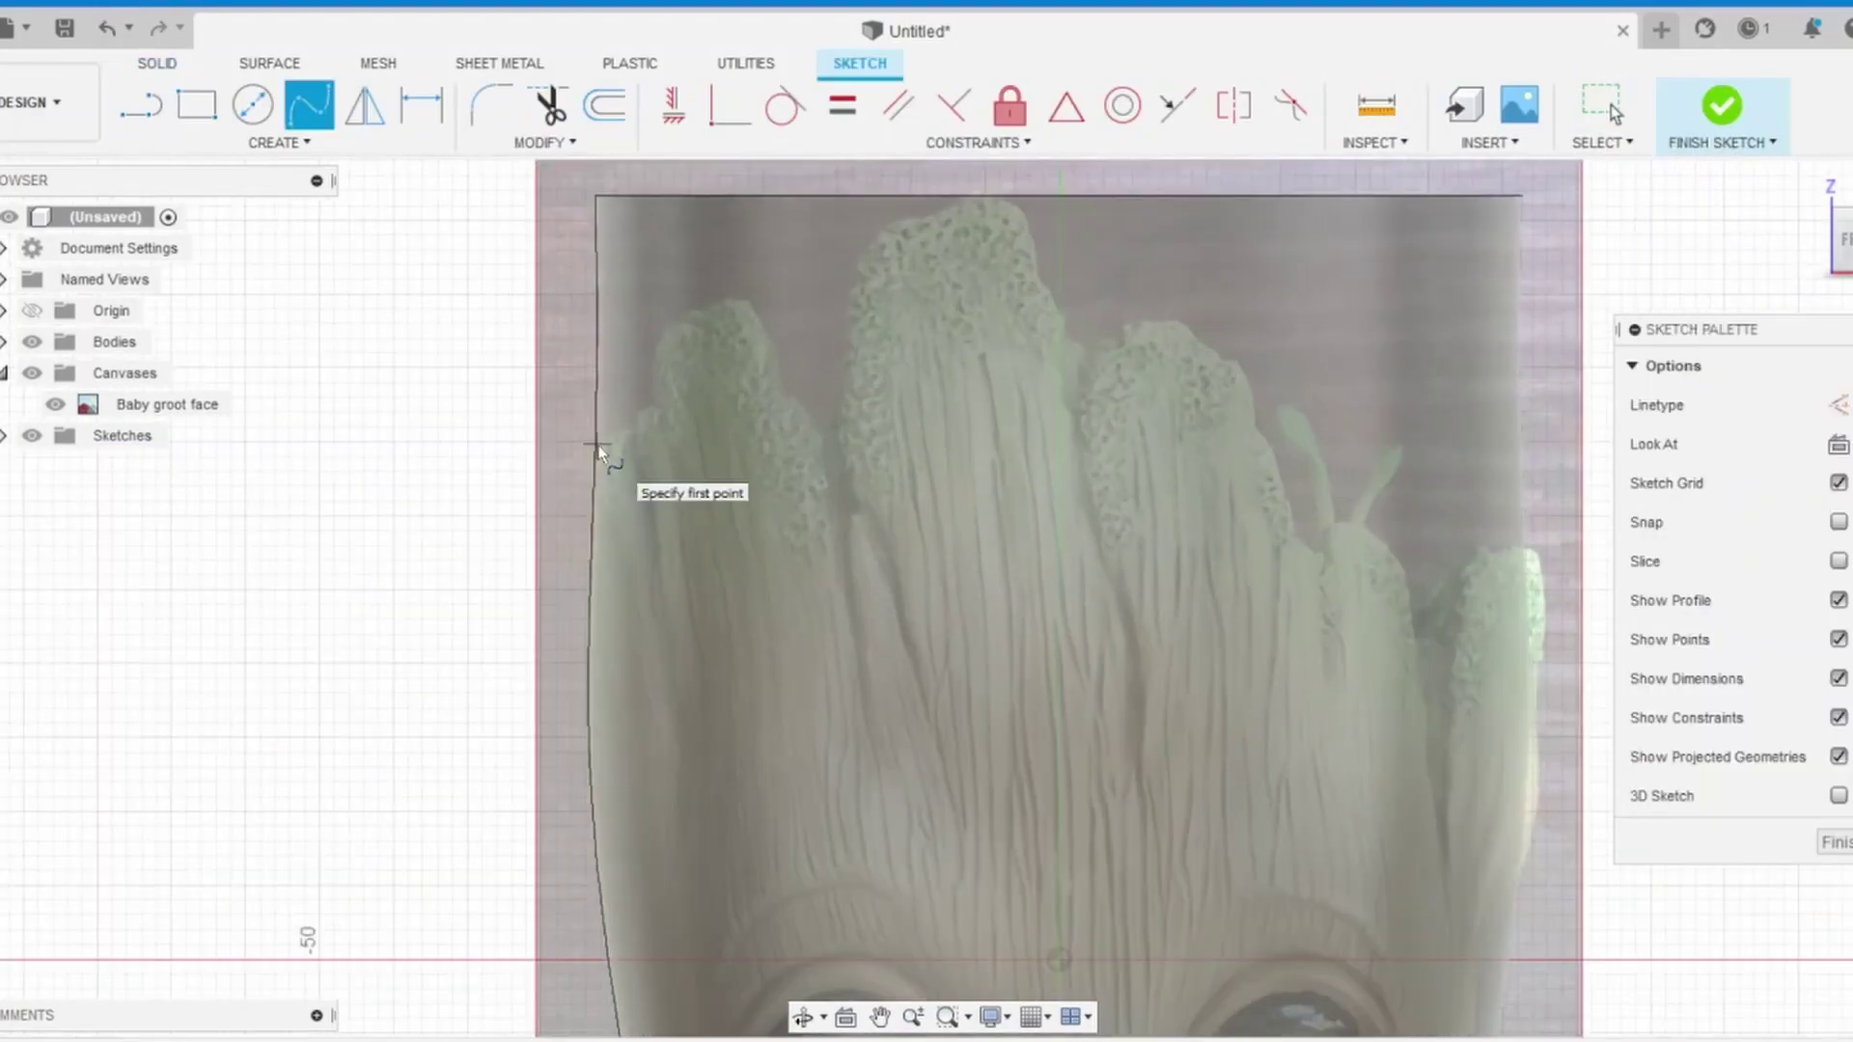
# Step: Project the head body's outline into a new sketch
pyautogui.click(279, 141)
pyautogui.click(366, 567)
pyautogui.click(1228, 237)
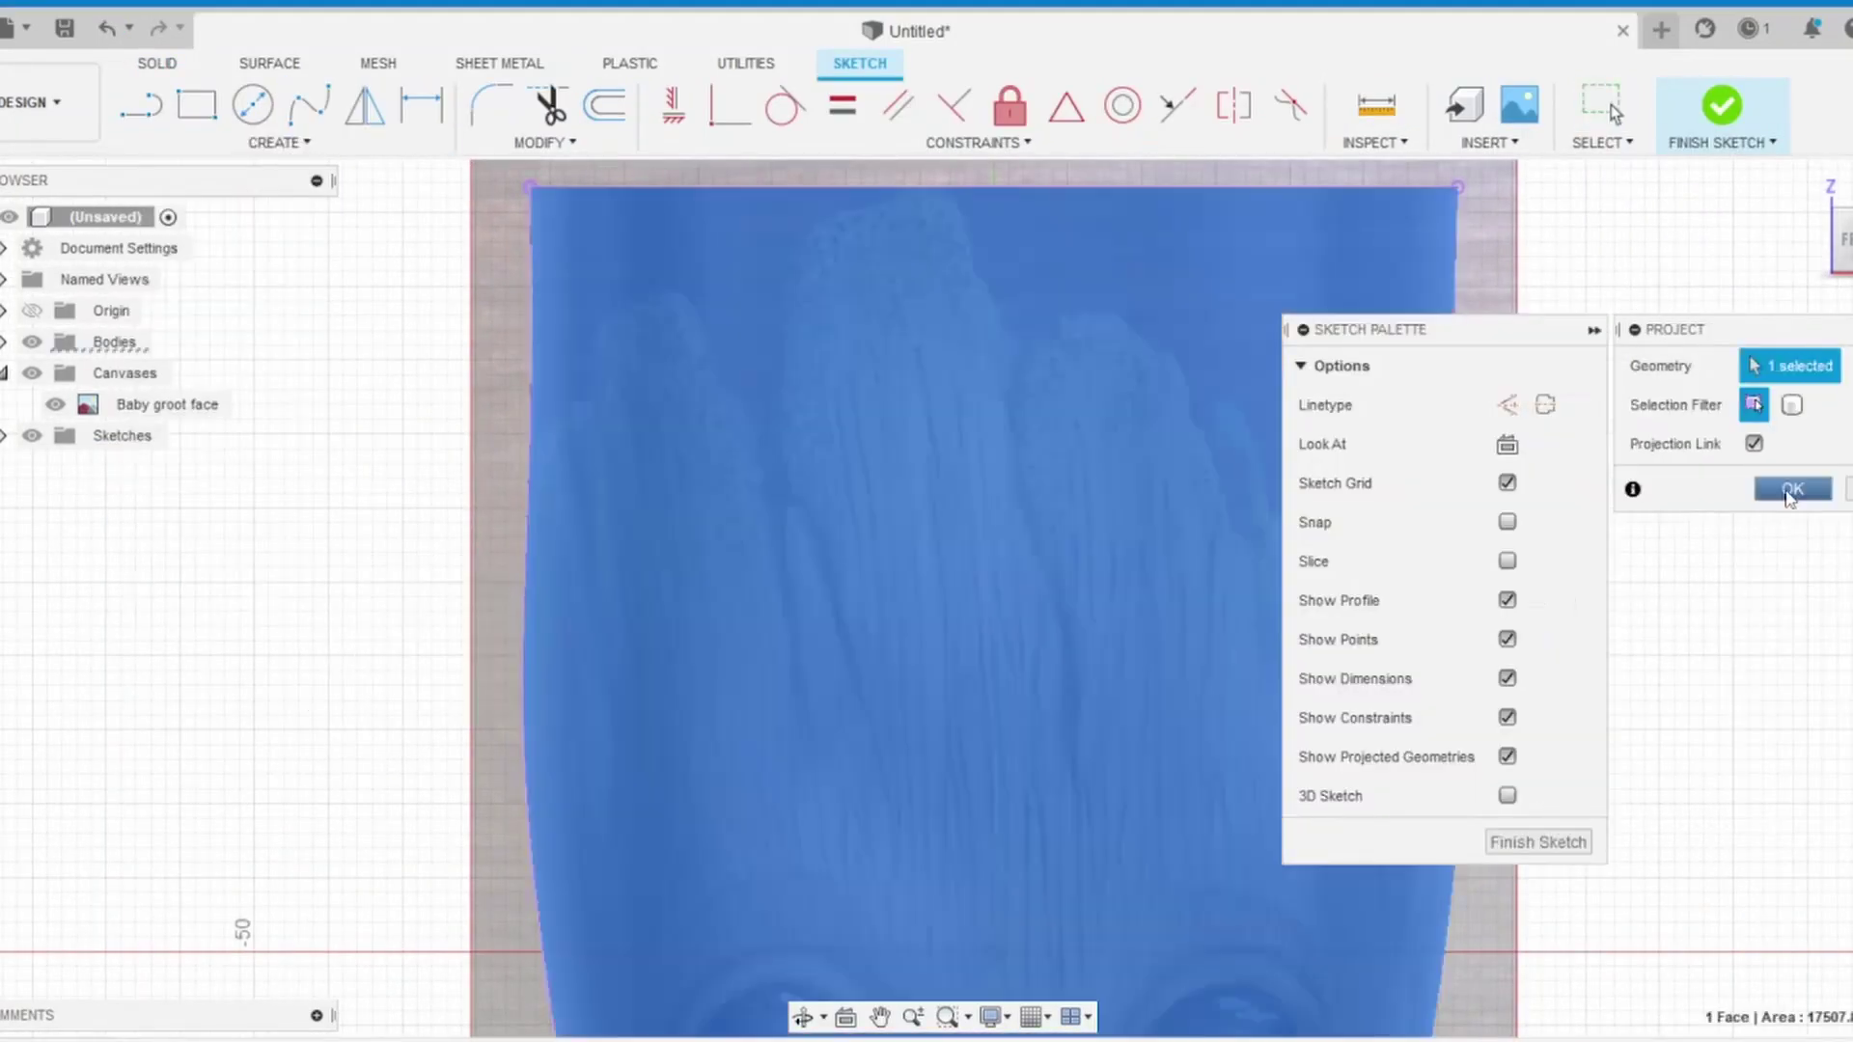
pyautogui.click(1788, 489)
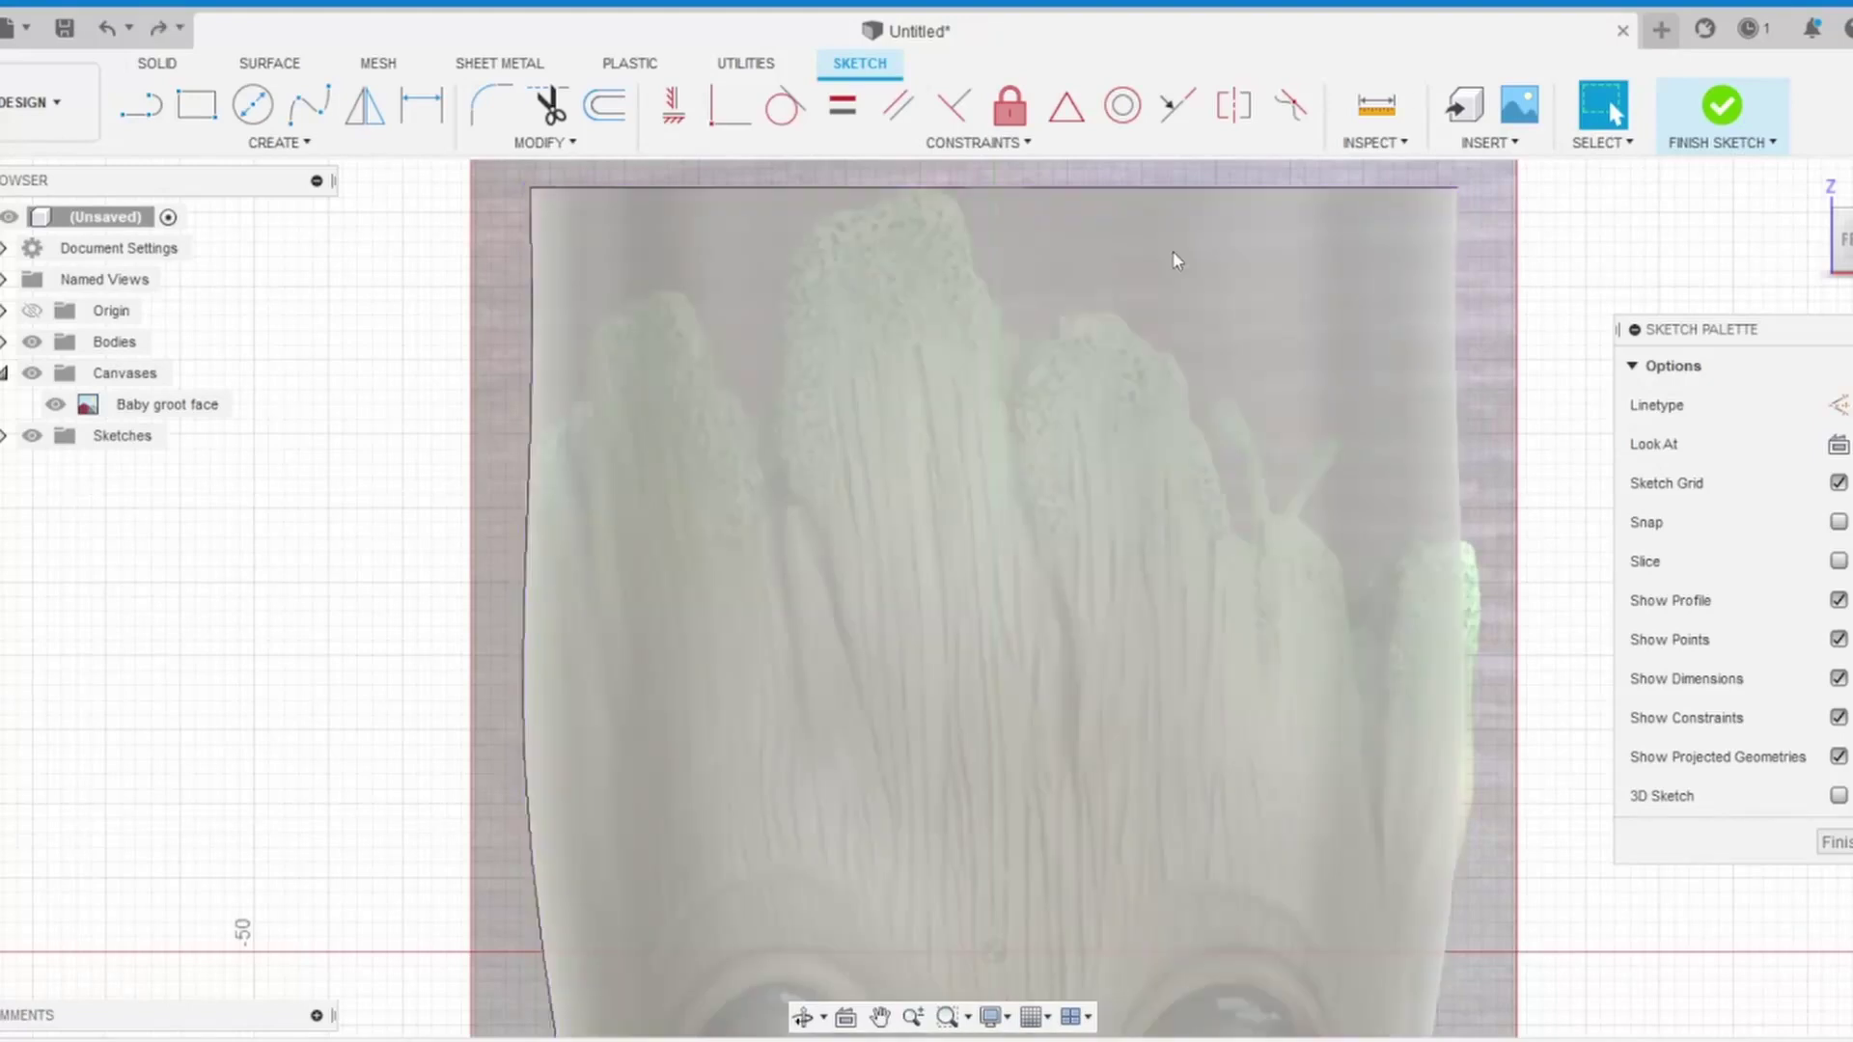
pyautogui.scroll(3, 503, 266)
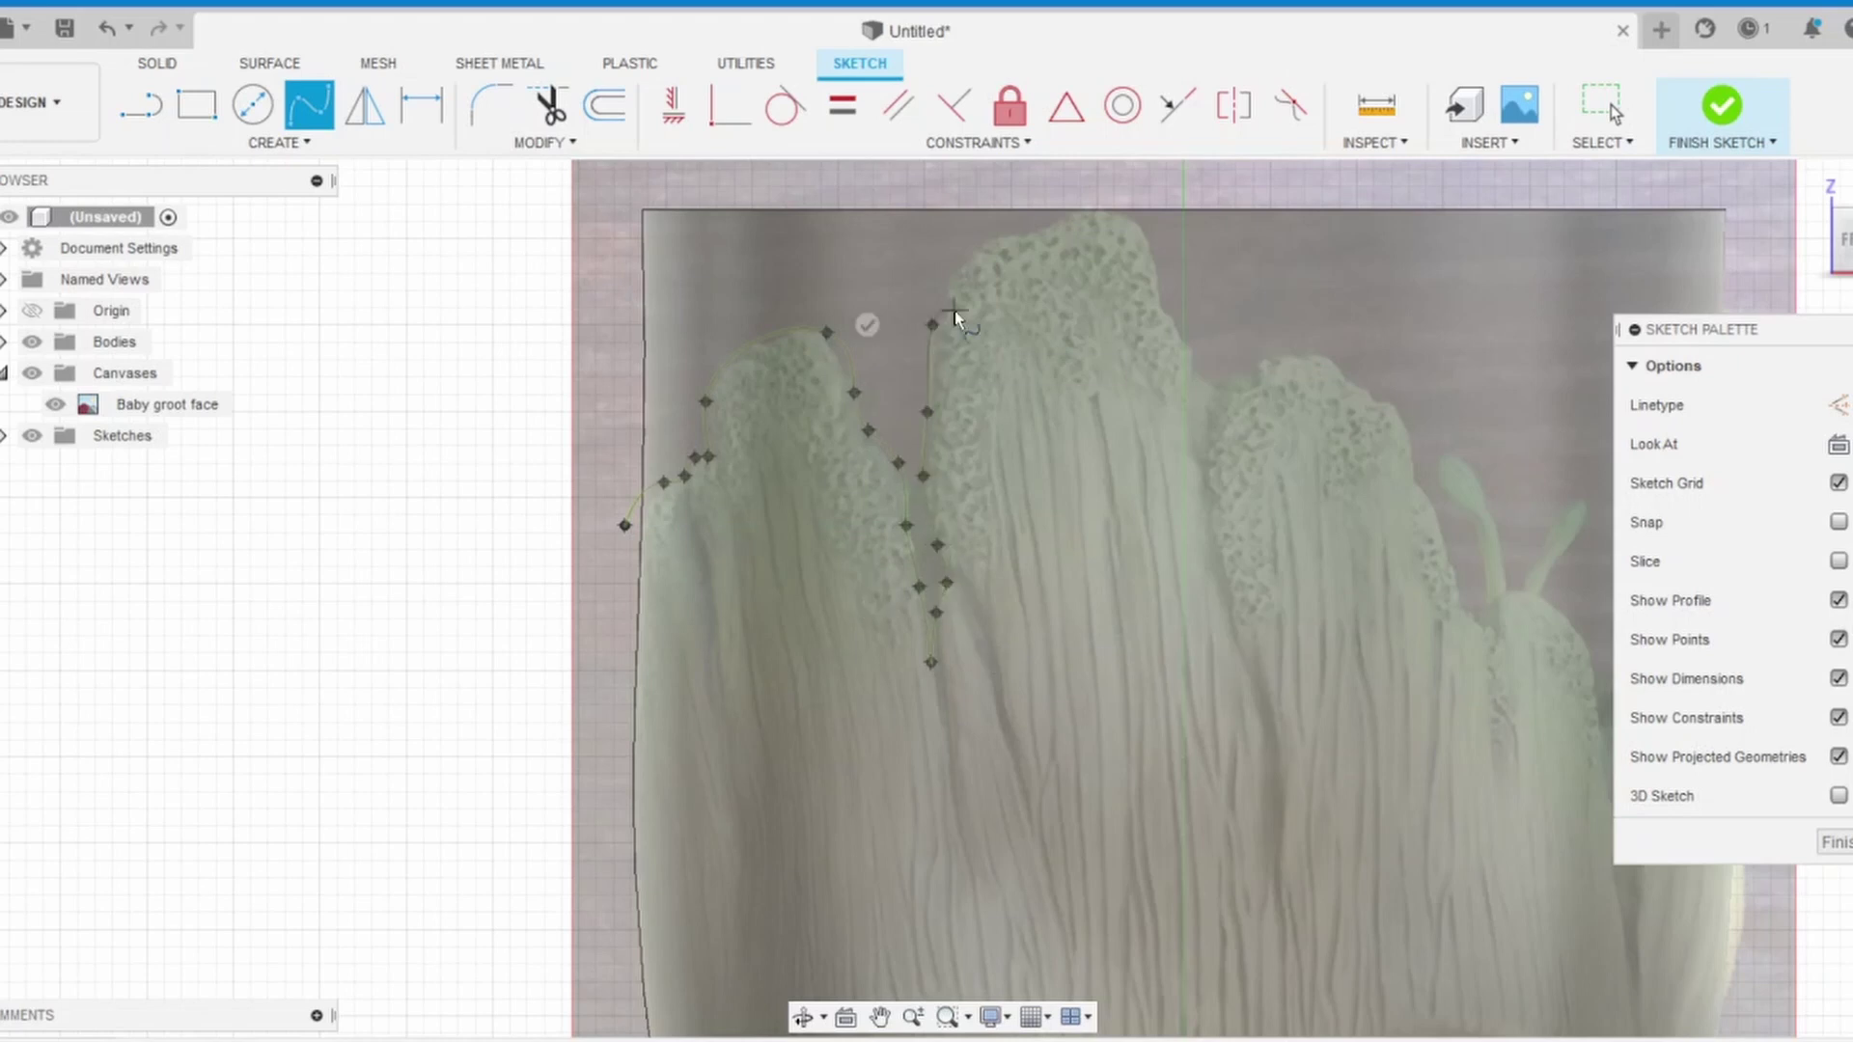
# Step: Spline-trace the jagged leaf tips and dips across the top of the head
pyautogui.moveTo(1047, 224); pyautogui.dragTo(941, 275, button='middle')
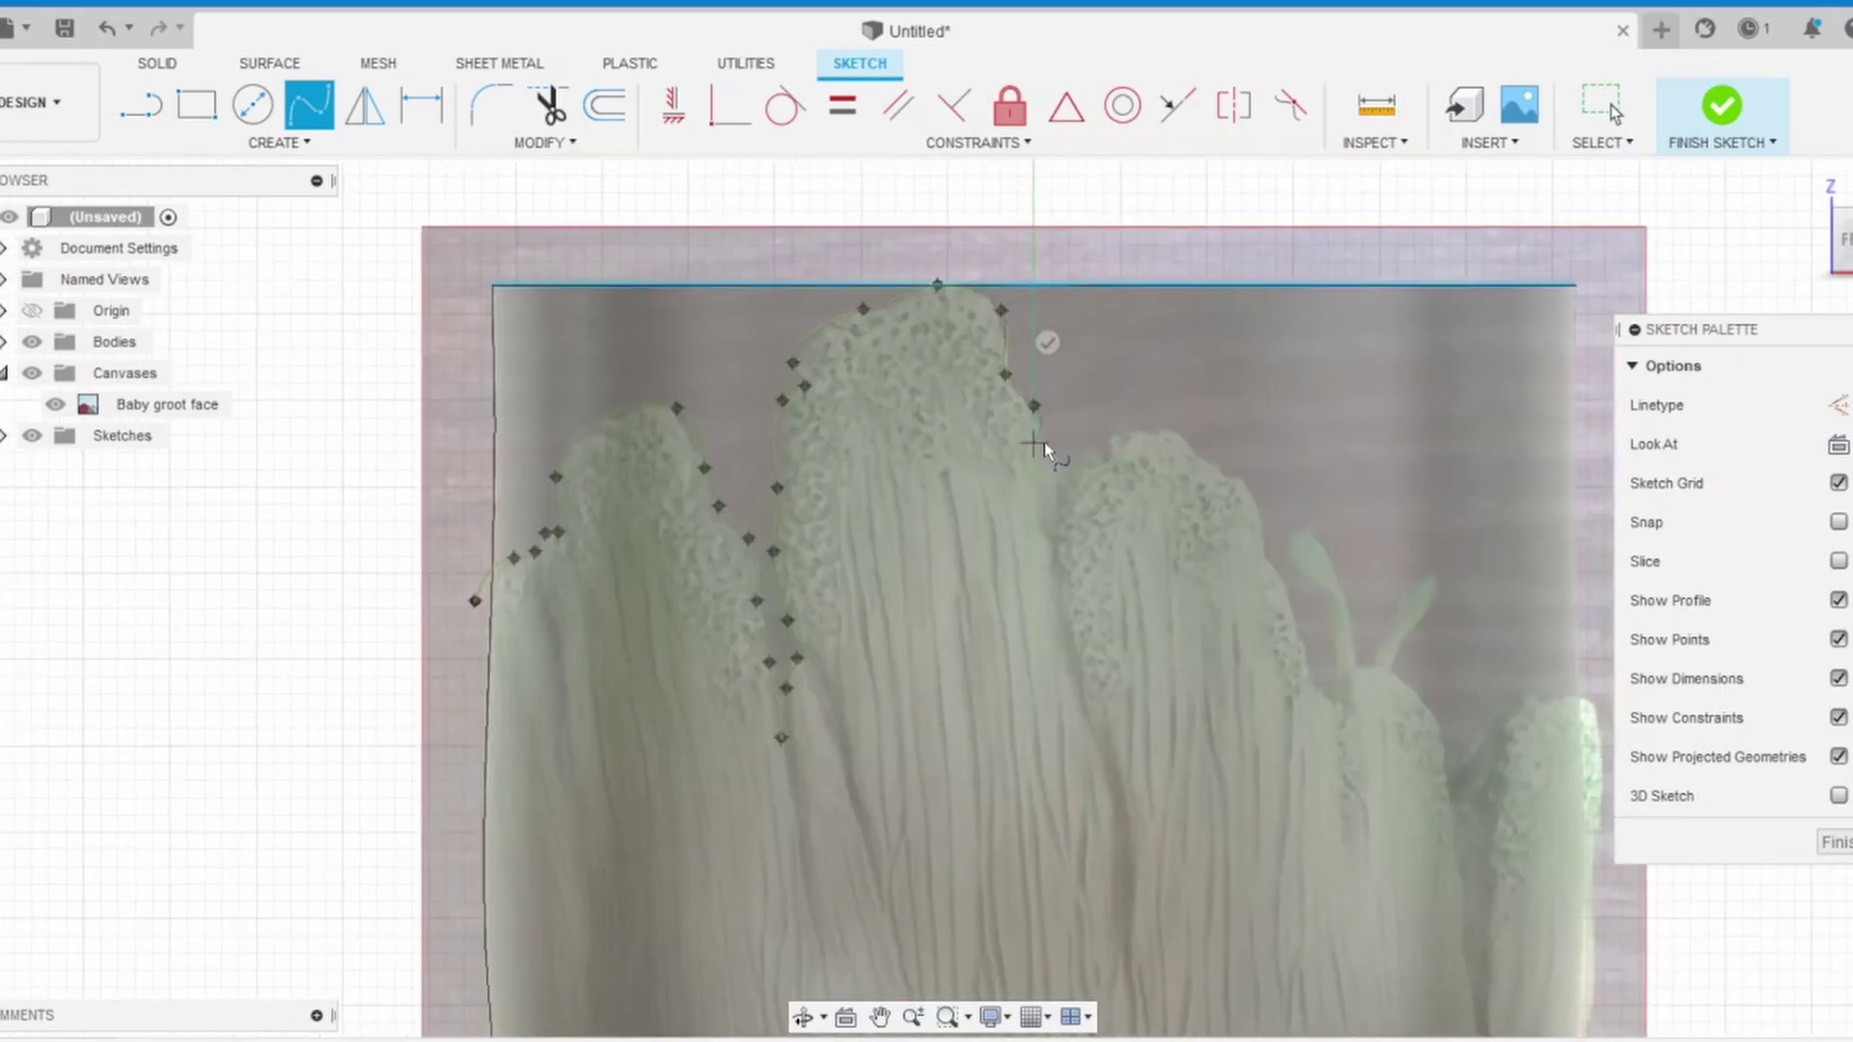
pyautogui.click(1043, 449)
pyautogui.scroll(3, 1043, 453)
pyautogui.click(1418, 521)
pyautogui.moveTo(1418, 521); pyautogui.dragTo(1104, 369, button='middle')
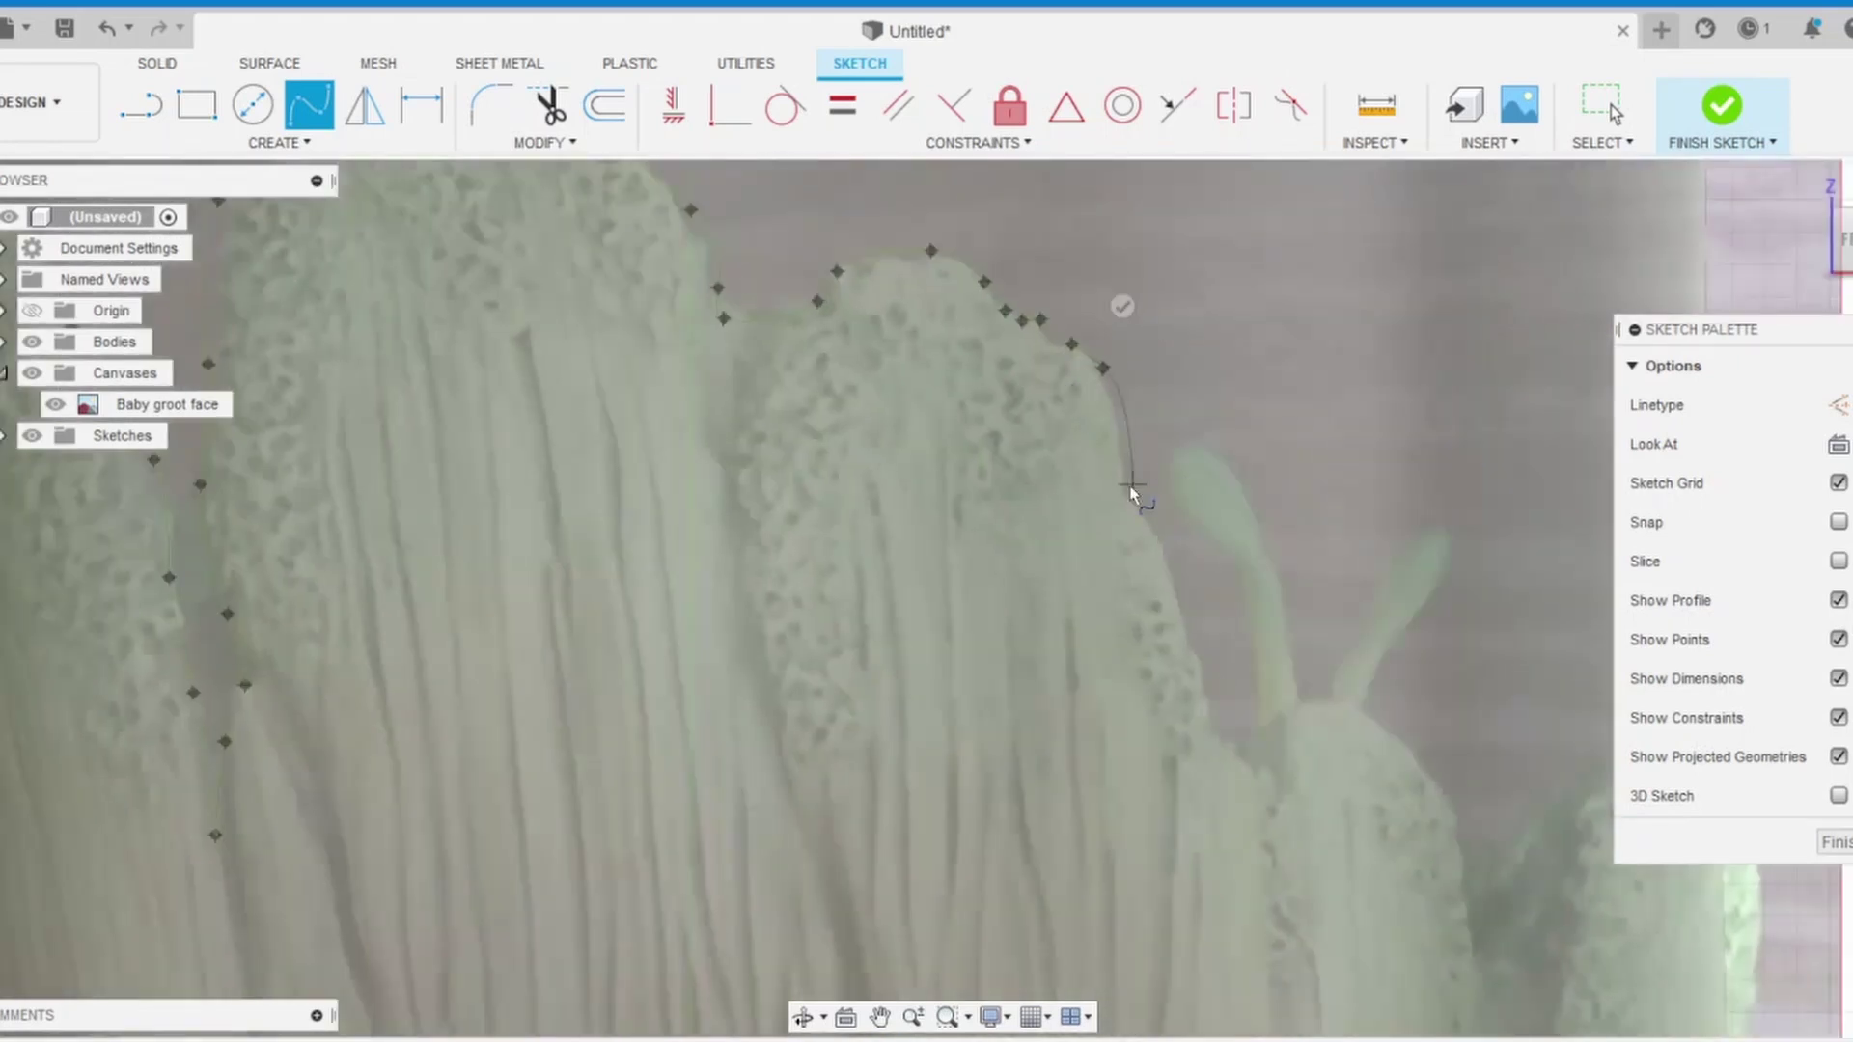
pyautogui.click(1466, 875)
pyautogui.click(1502, 876)
pyautogui.moveTo(1555, 779); pyautogui.dragTo(1185, 623, button='middle')
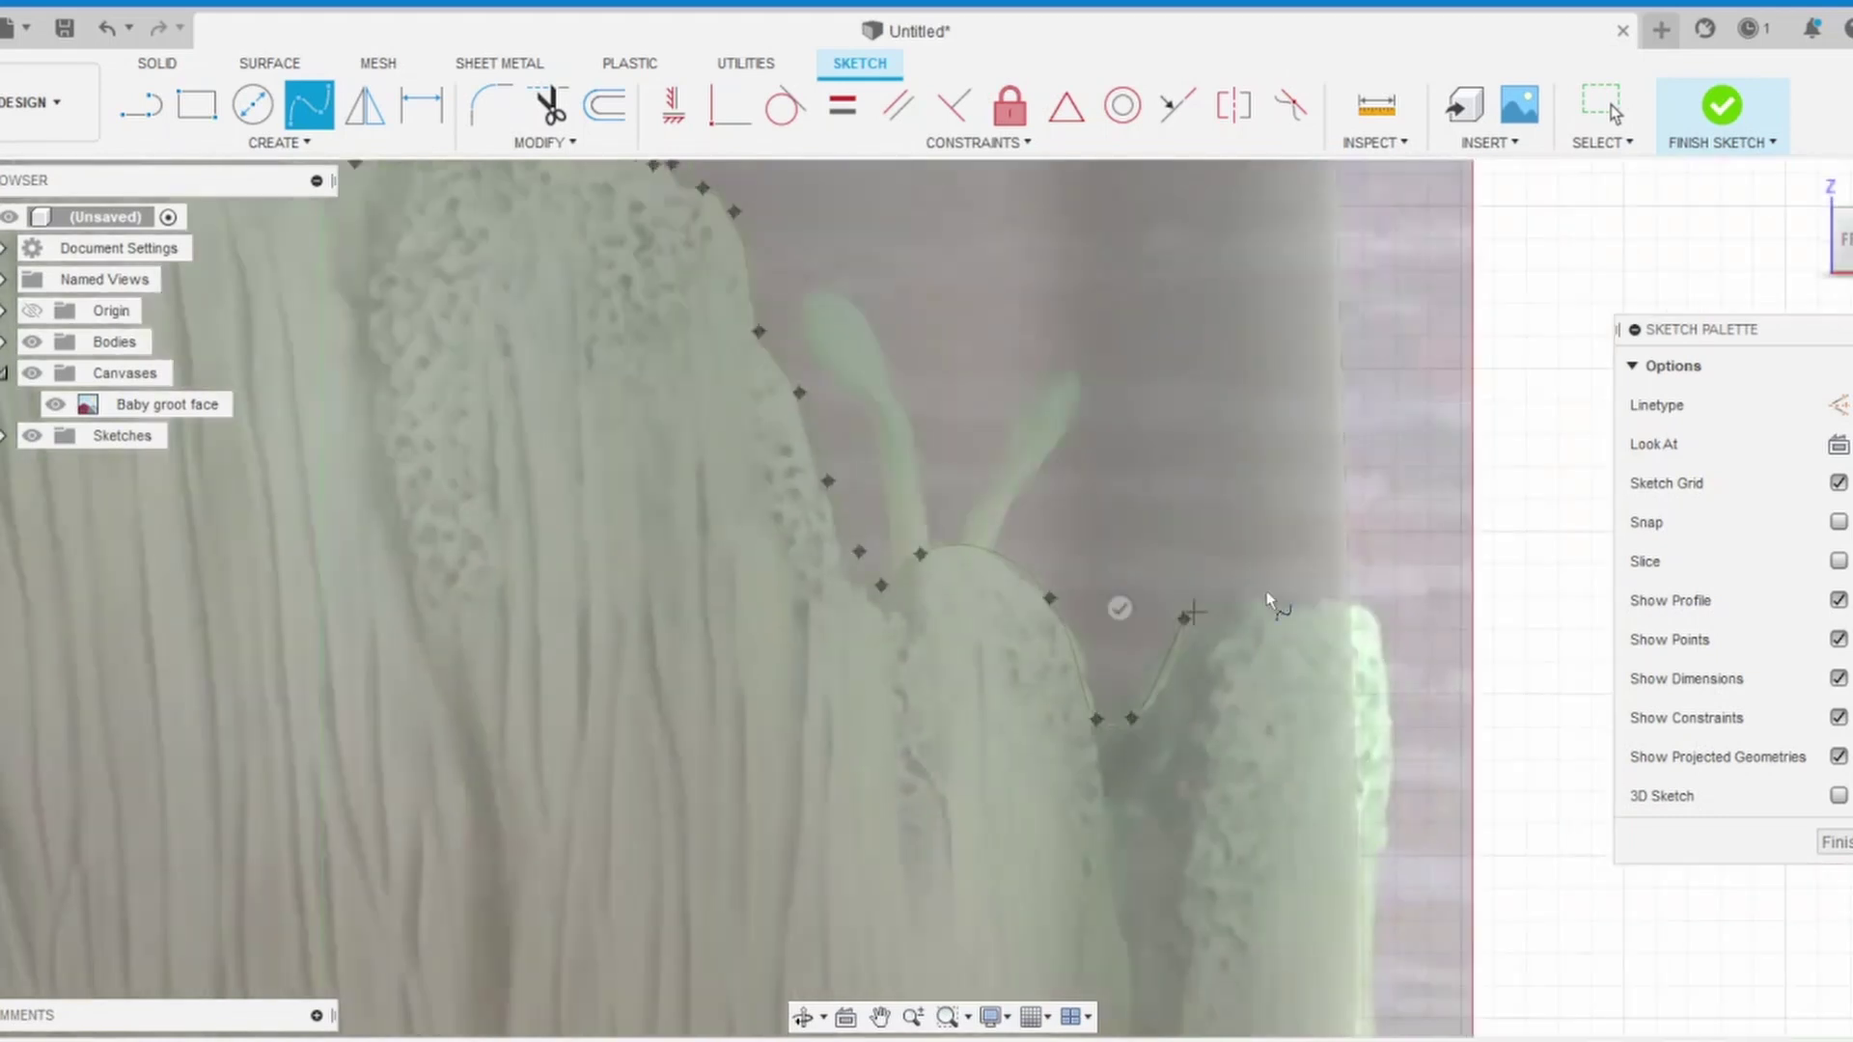
pyautogui.scroll(2, 695, 562)
pyautogui.moveTo(657, 653)
pyautogui.mouseDown(button='middle')
pyautogui.moveTo(656, 449)
pyautogui.moveTo(496, 750)
pyautogui.mouseUp(button='middle')
pyautogui.scroll(2, 656, 448)
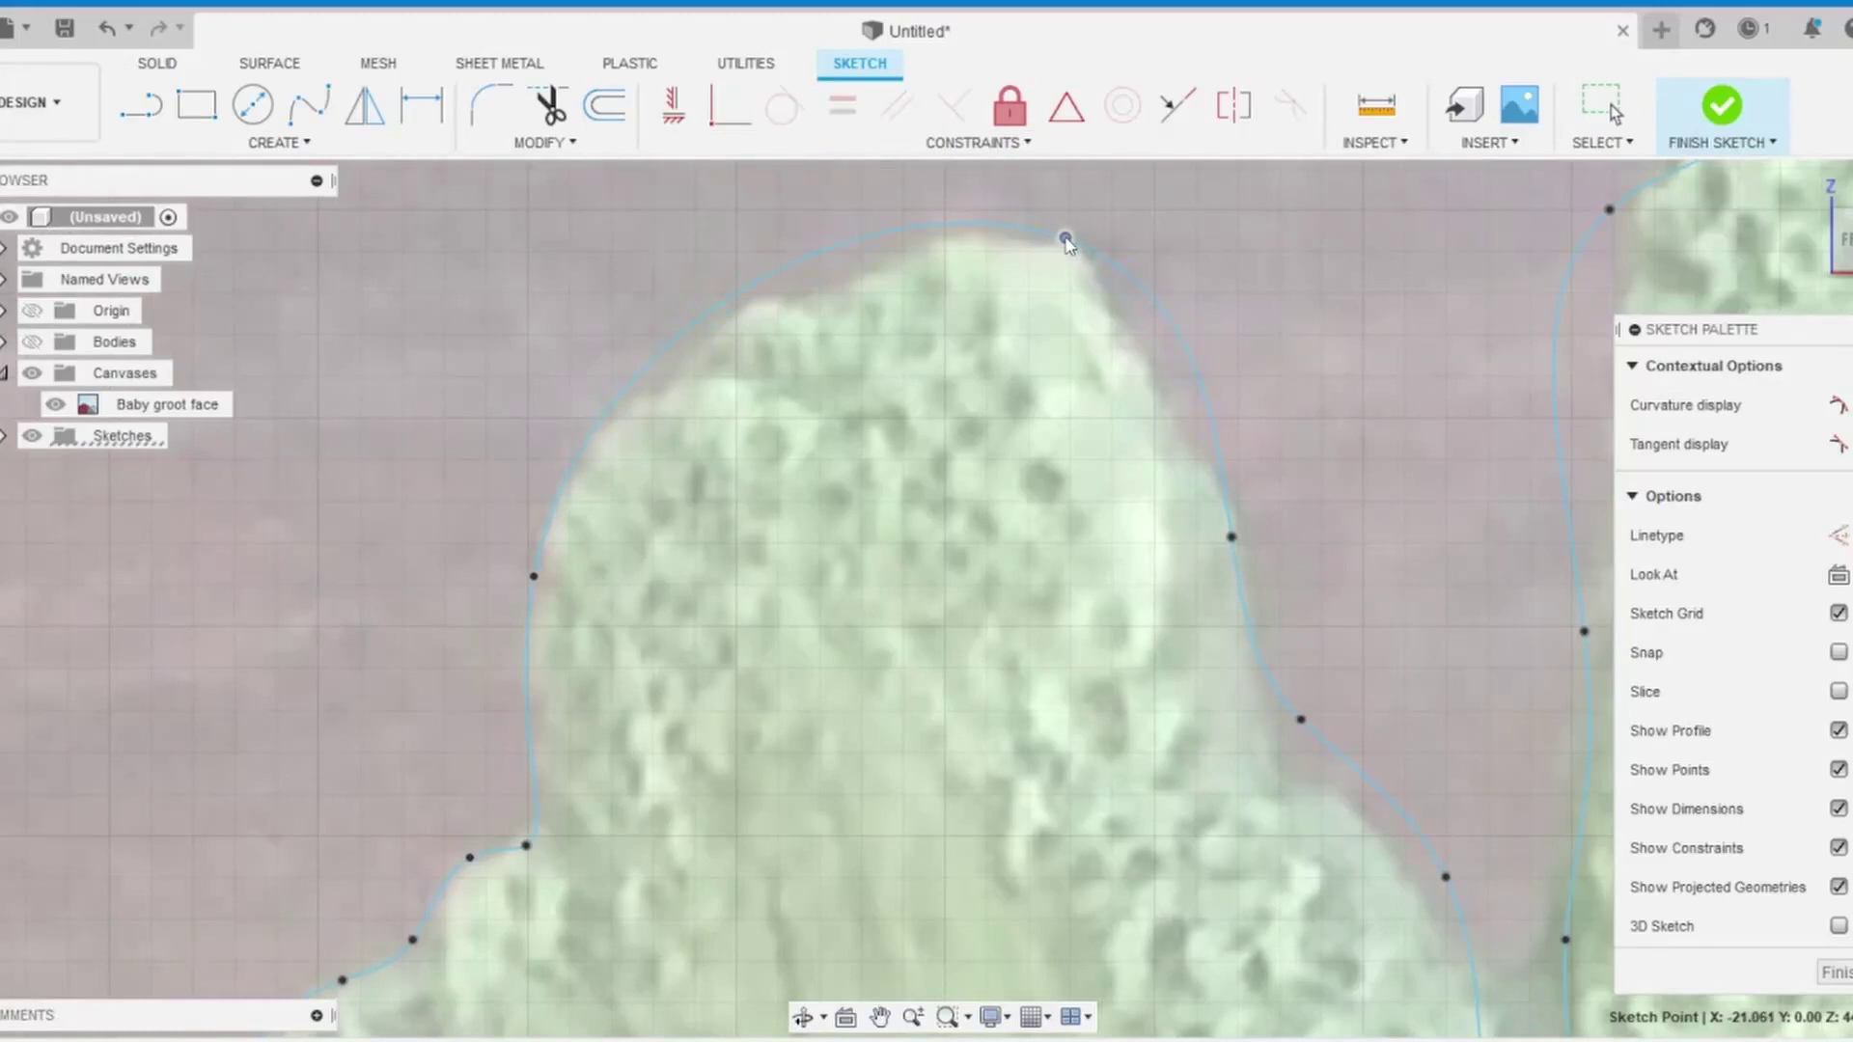
# Step: Insert extra fit points on the leaf spline and drag them to follow the leaf edges
pyautogui.rightClick(704, 352)
pyautogui.click(726, 605)
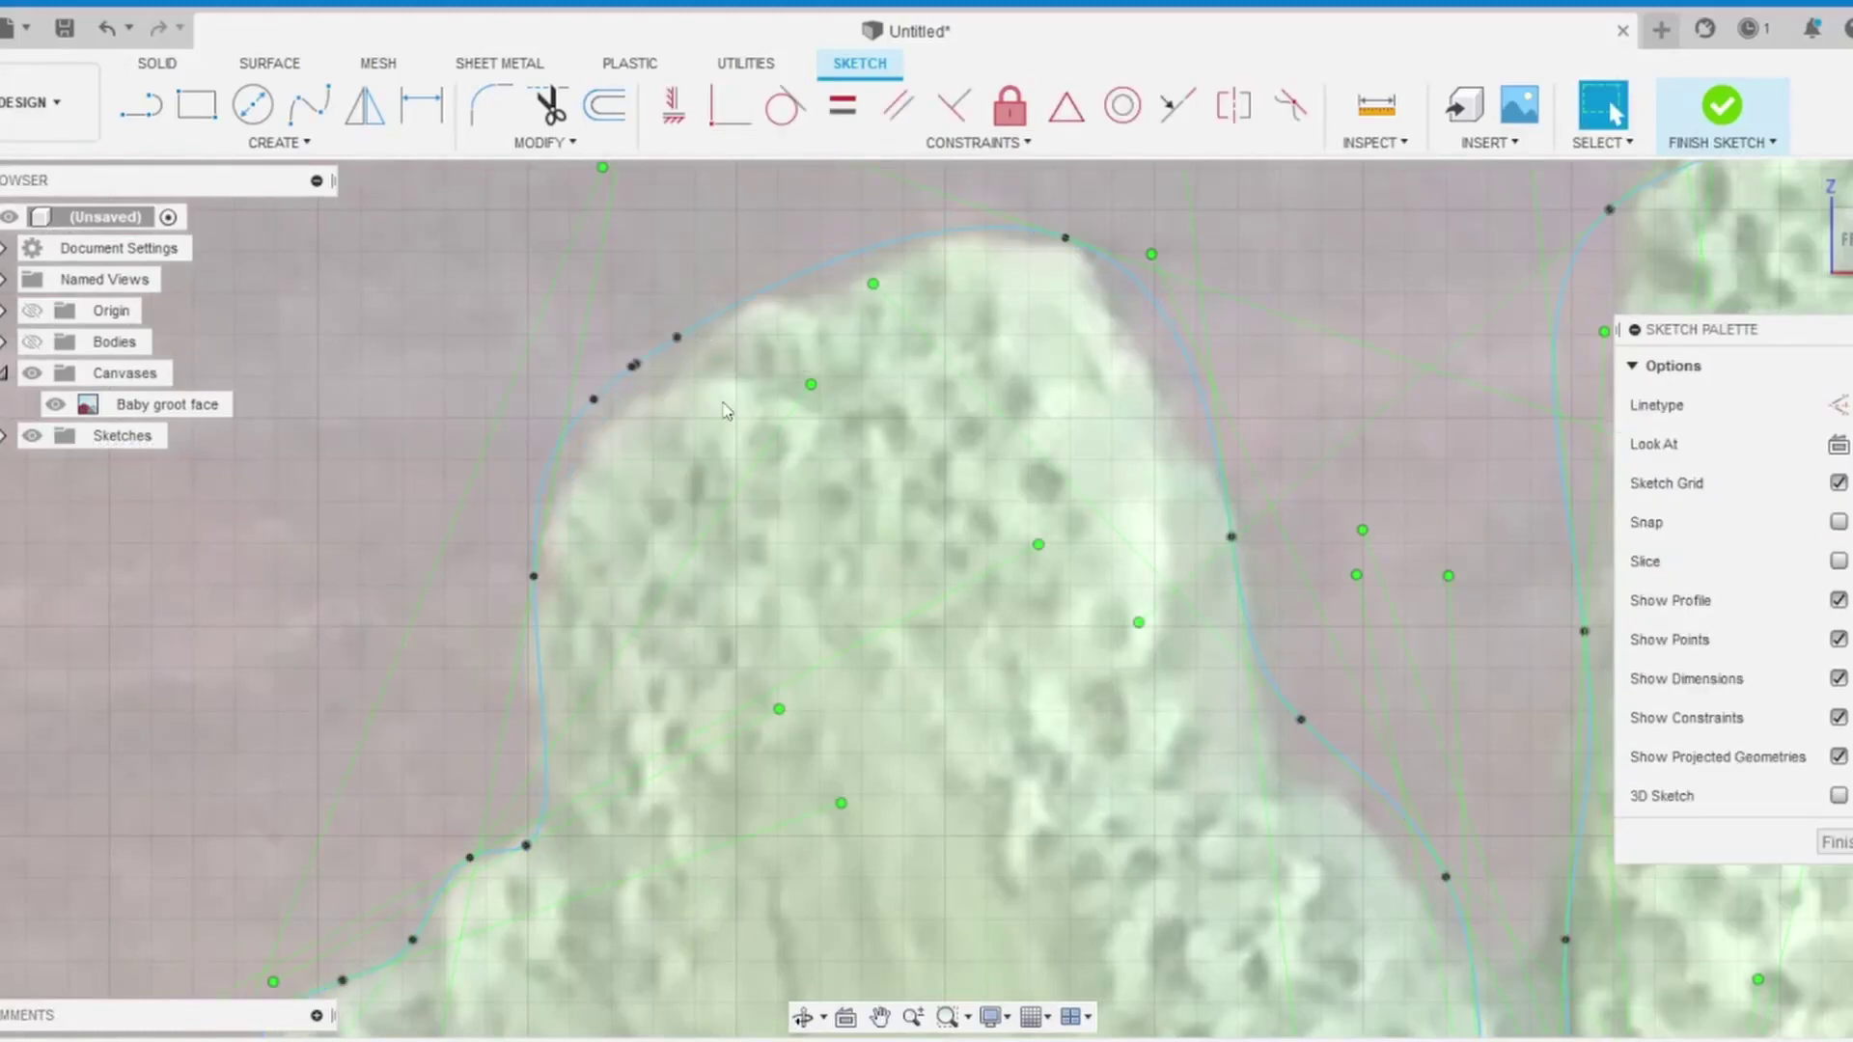
pyautogui.scroll(2, 726, 410)
pyautogui.click(969, 245)
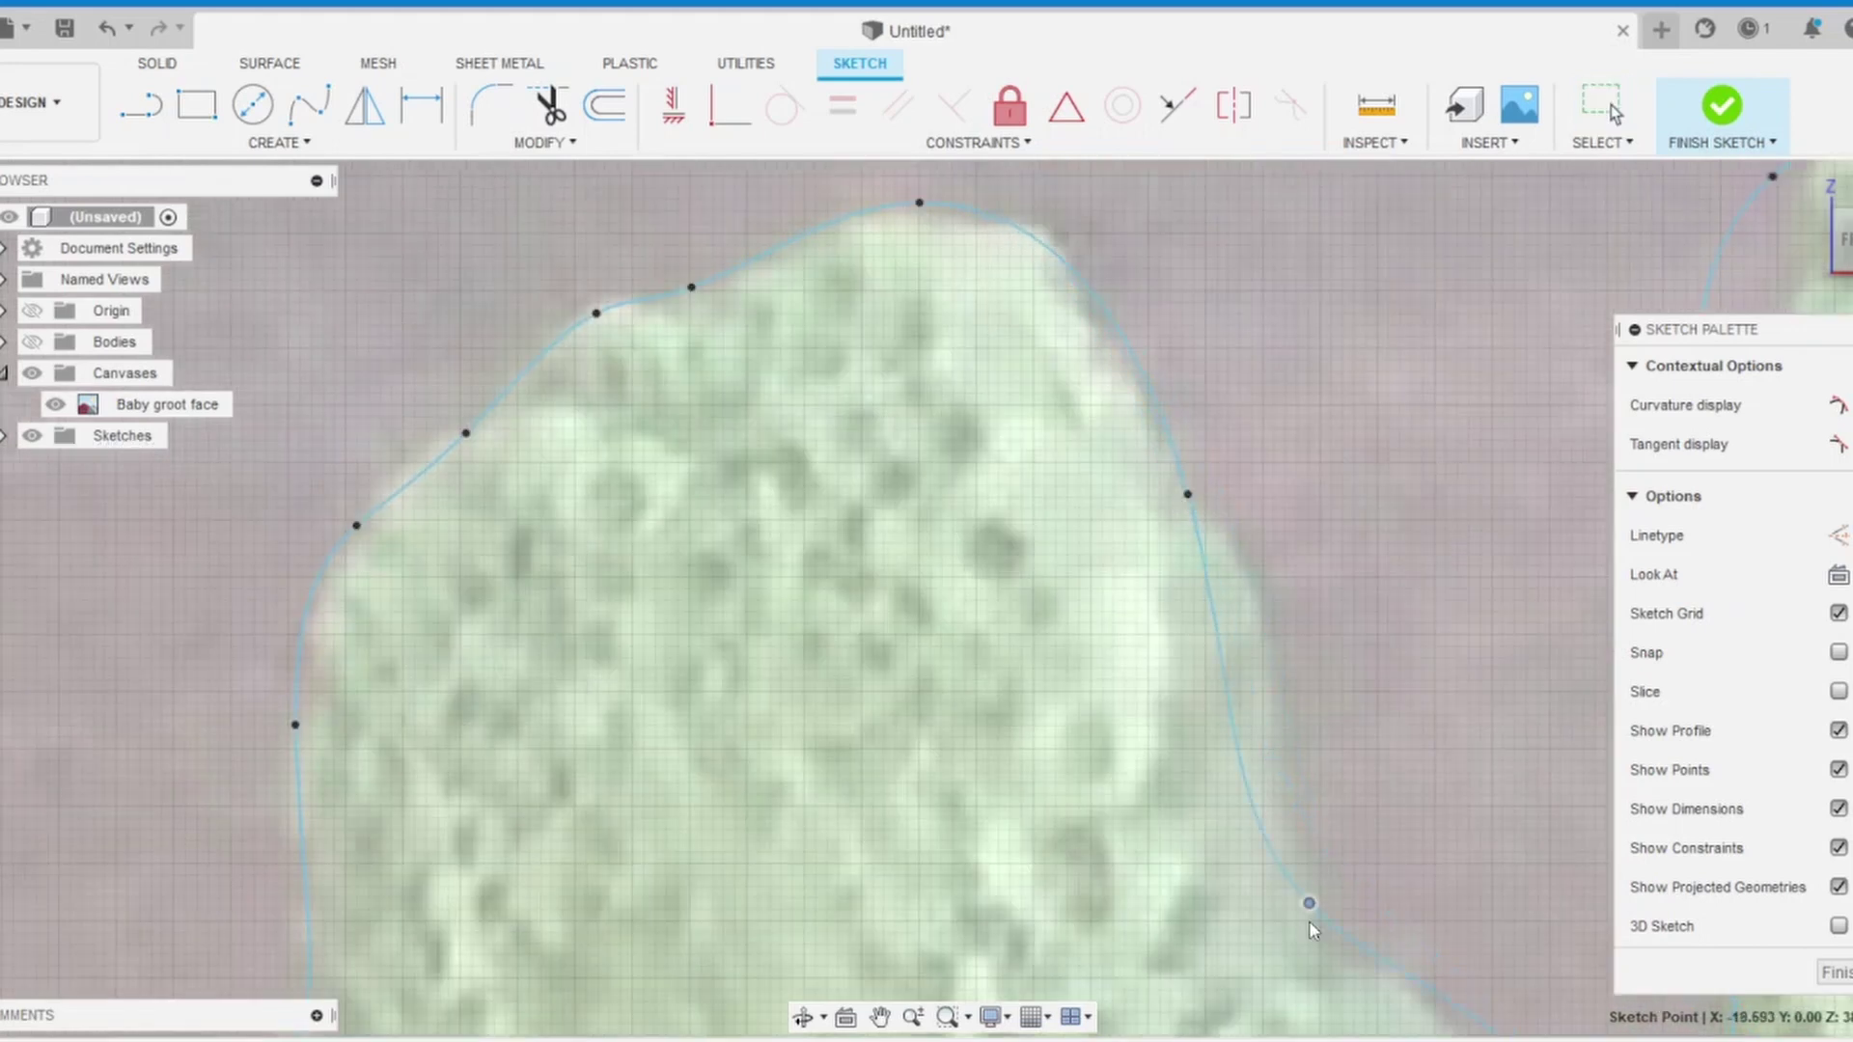
pyautogui.rightClick(1230, 738)
pyautogui.click(1229, 662)
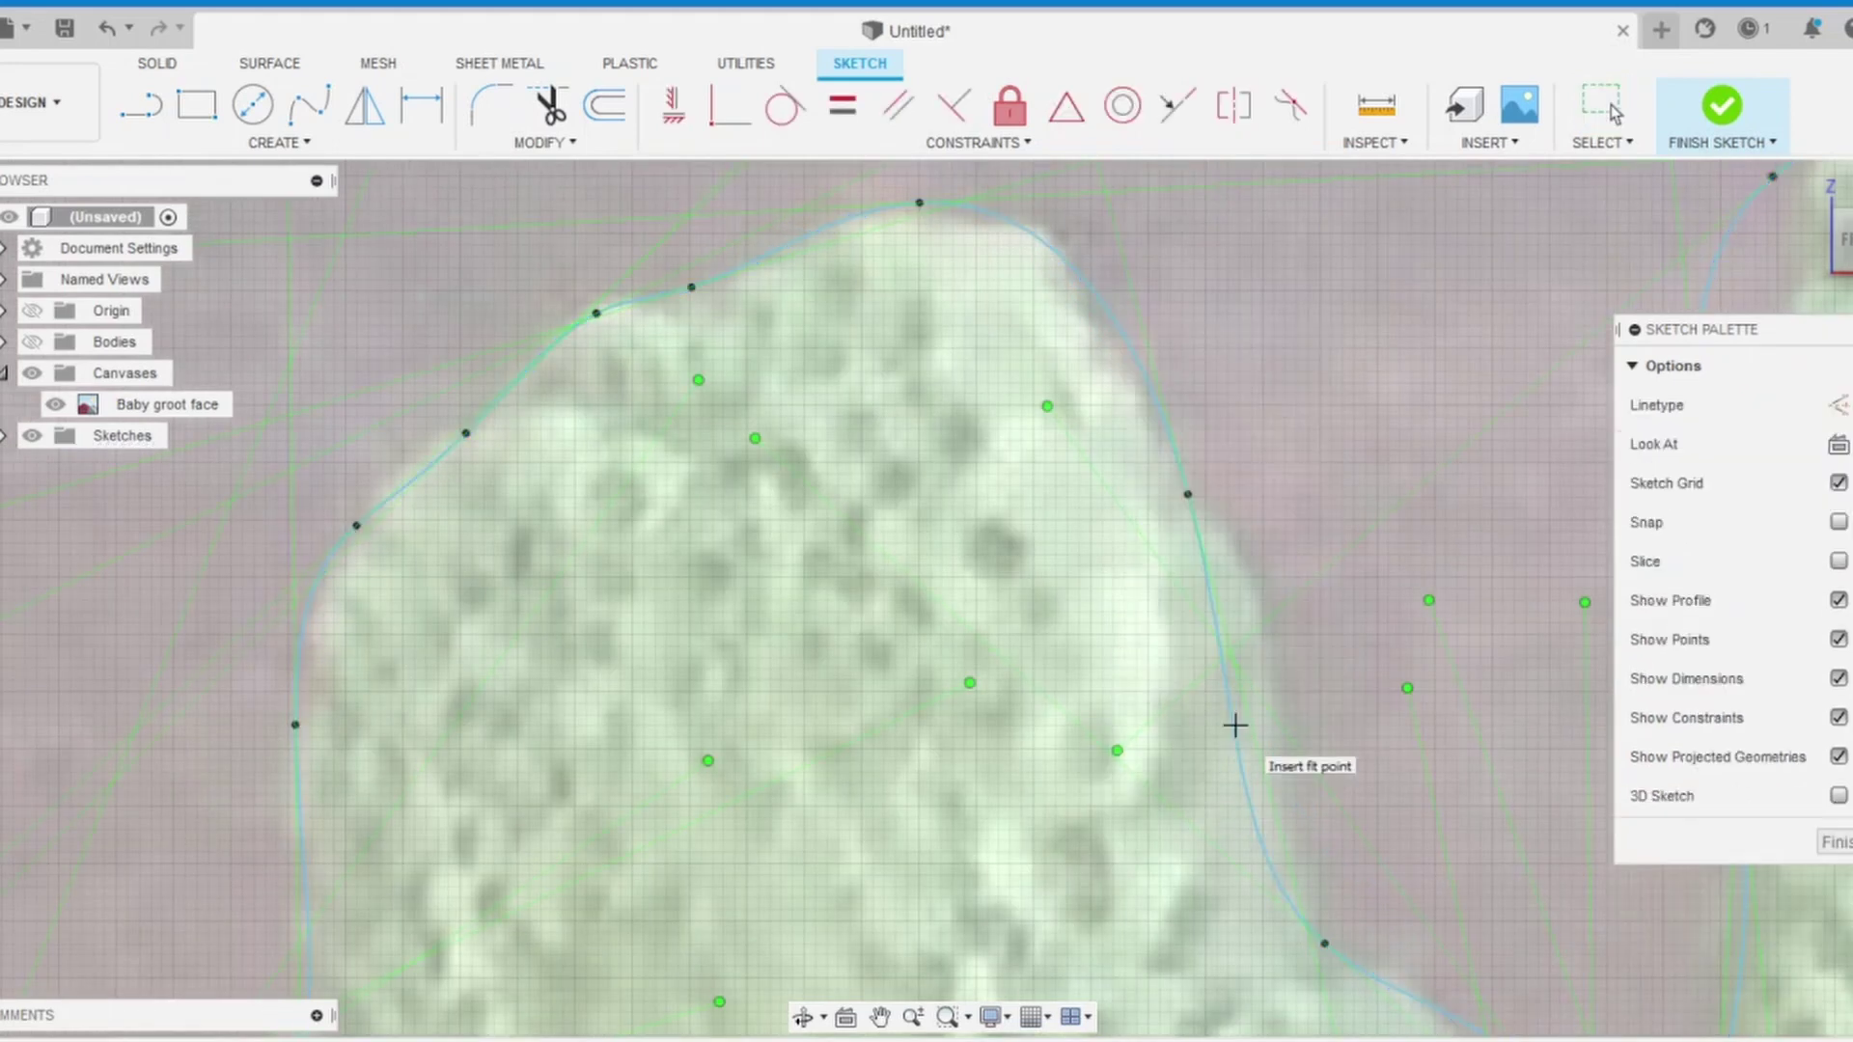
pyautogui.moveTo(1226, 661); pyautogui.dragTo(1280, 613)
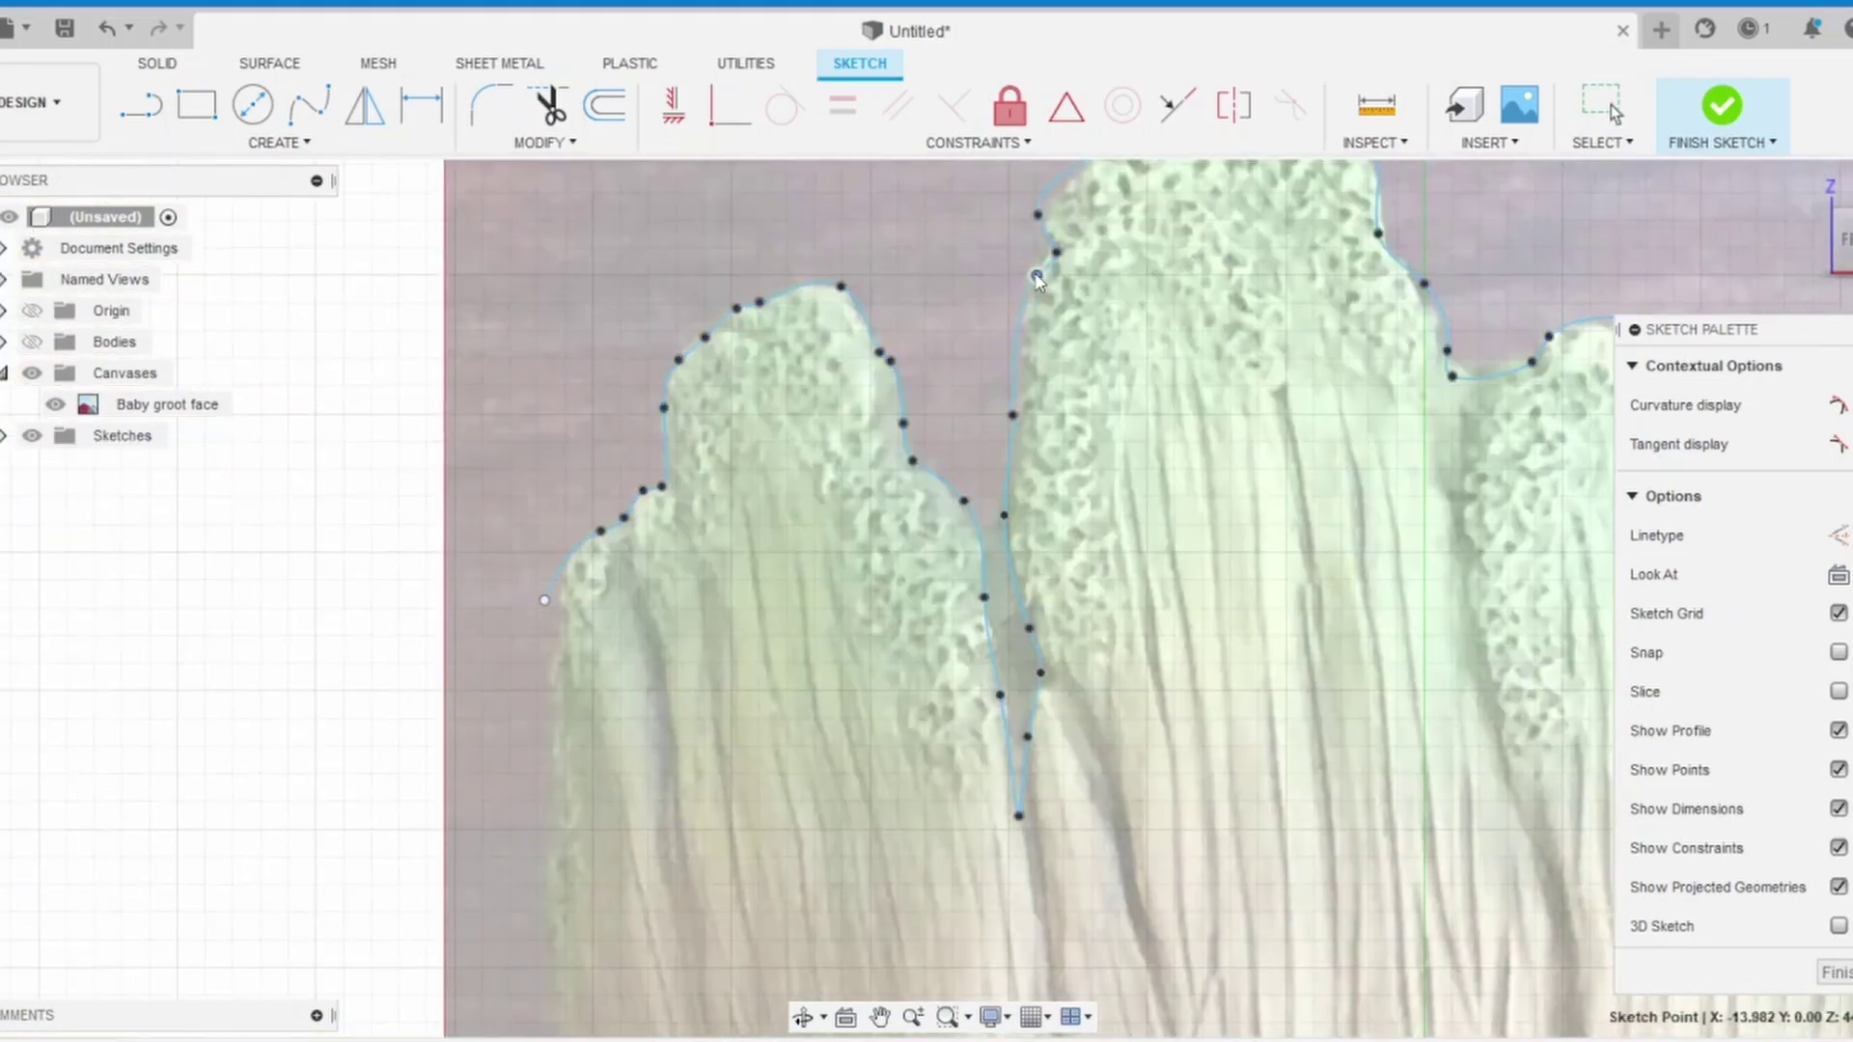
# Step: Adjust a remaining point on the leafy crown spline
pyautogui.moveTo(1037, 278); pyautogui.dragTo(992, 485, button='middle')
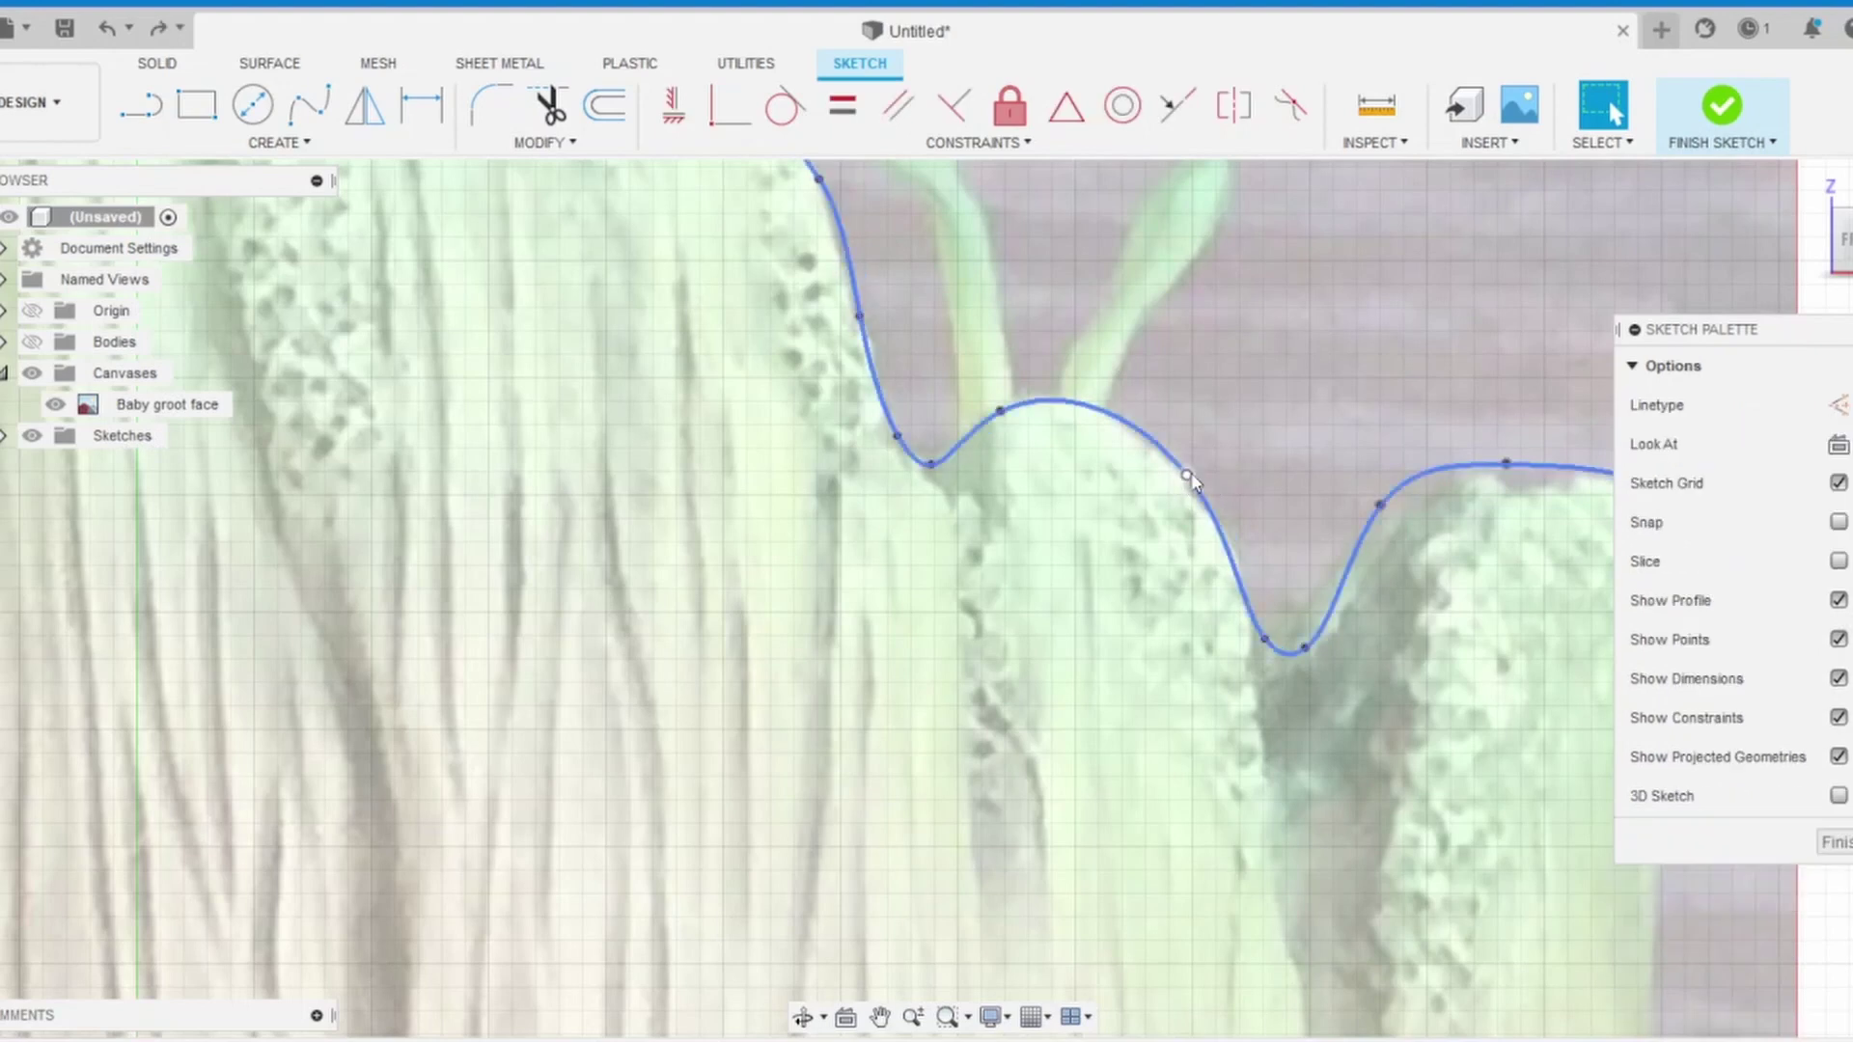
pyautogui.click(1267, 504)
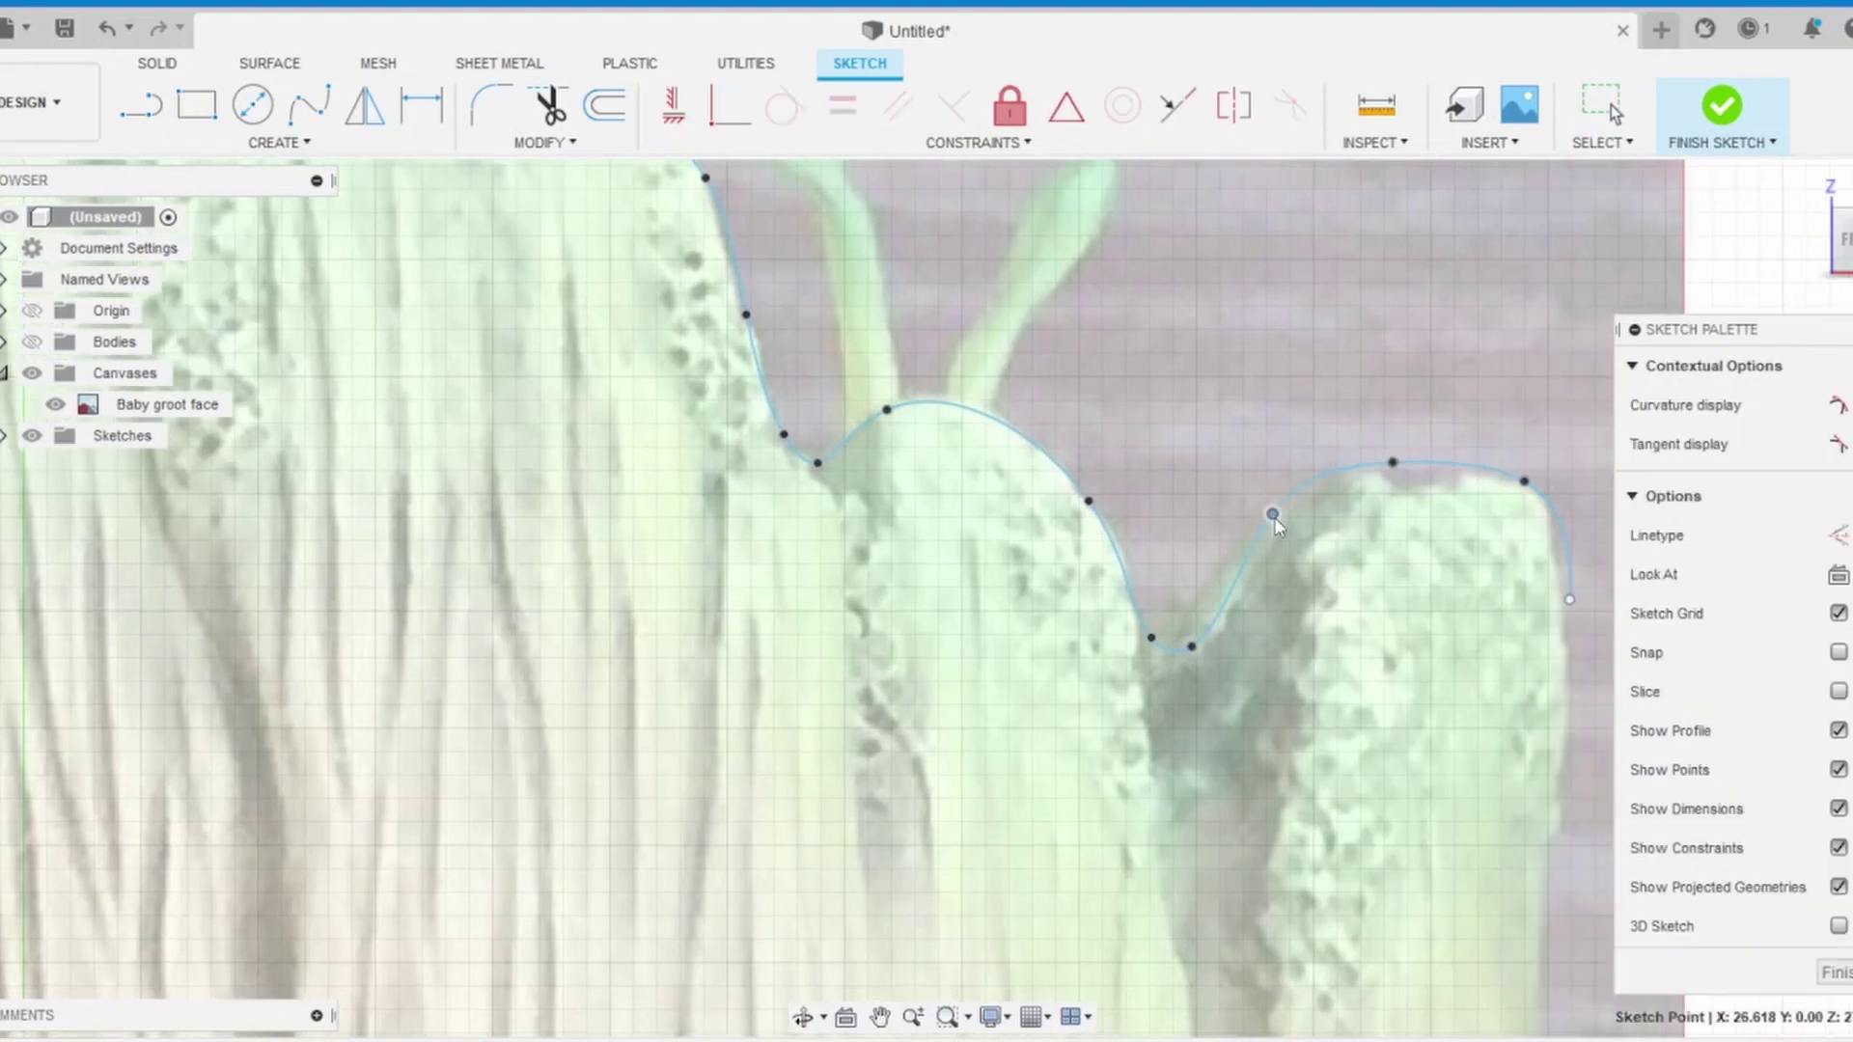
pyautogui.scroll(-5, 971, 675)
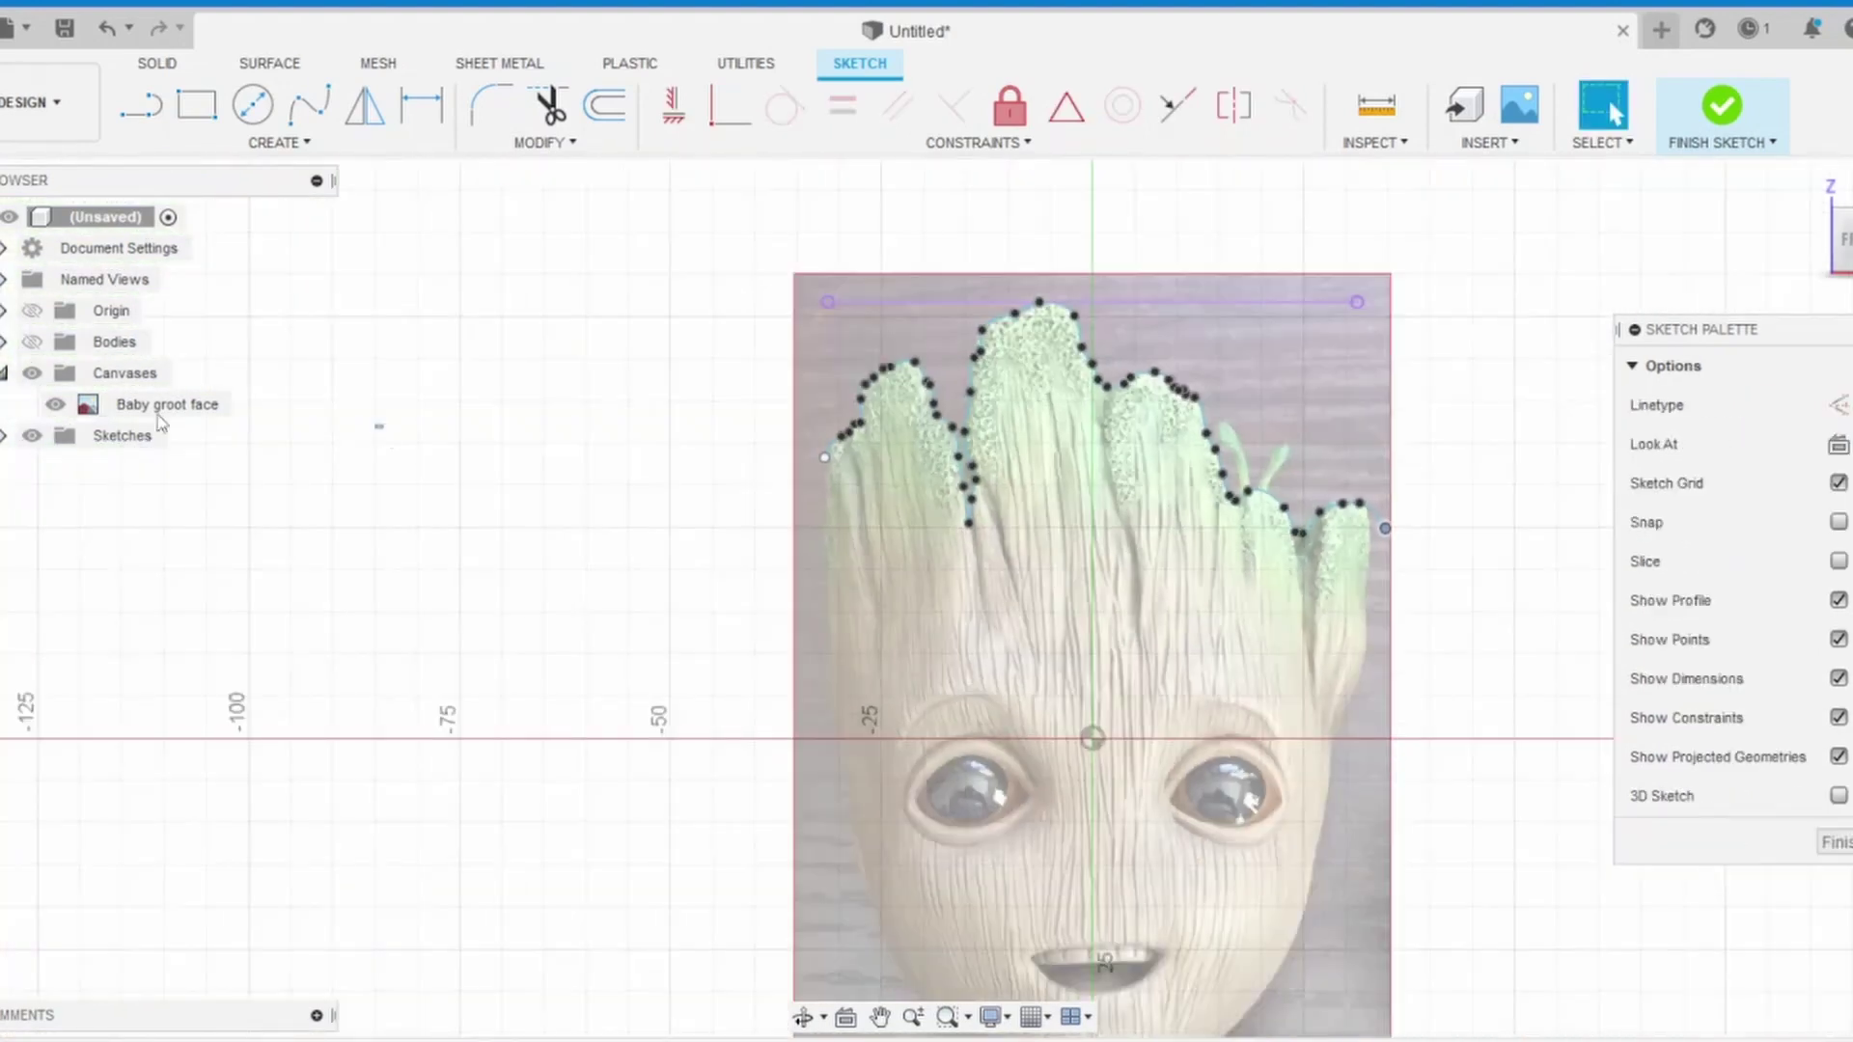
pyautogui.moveTo(971, 825); pyautogui.dragTo(953, 735, button='middle')
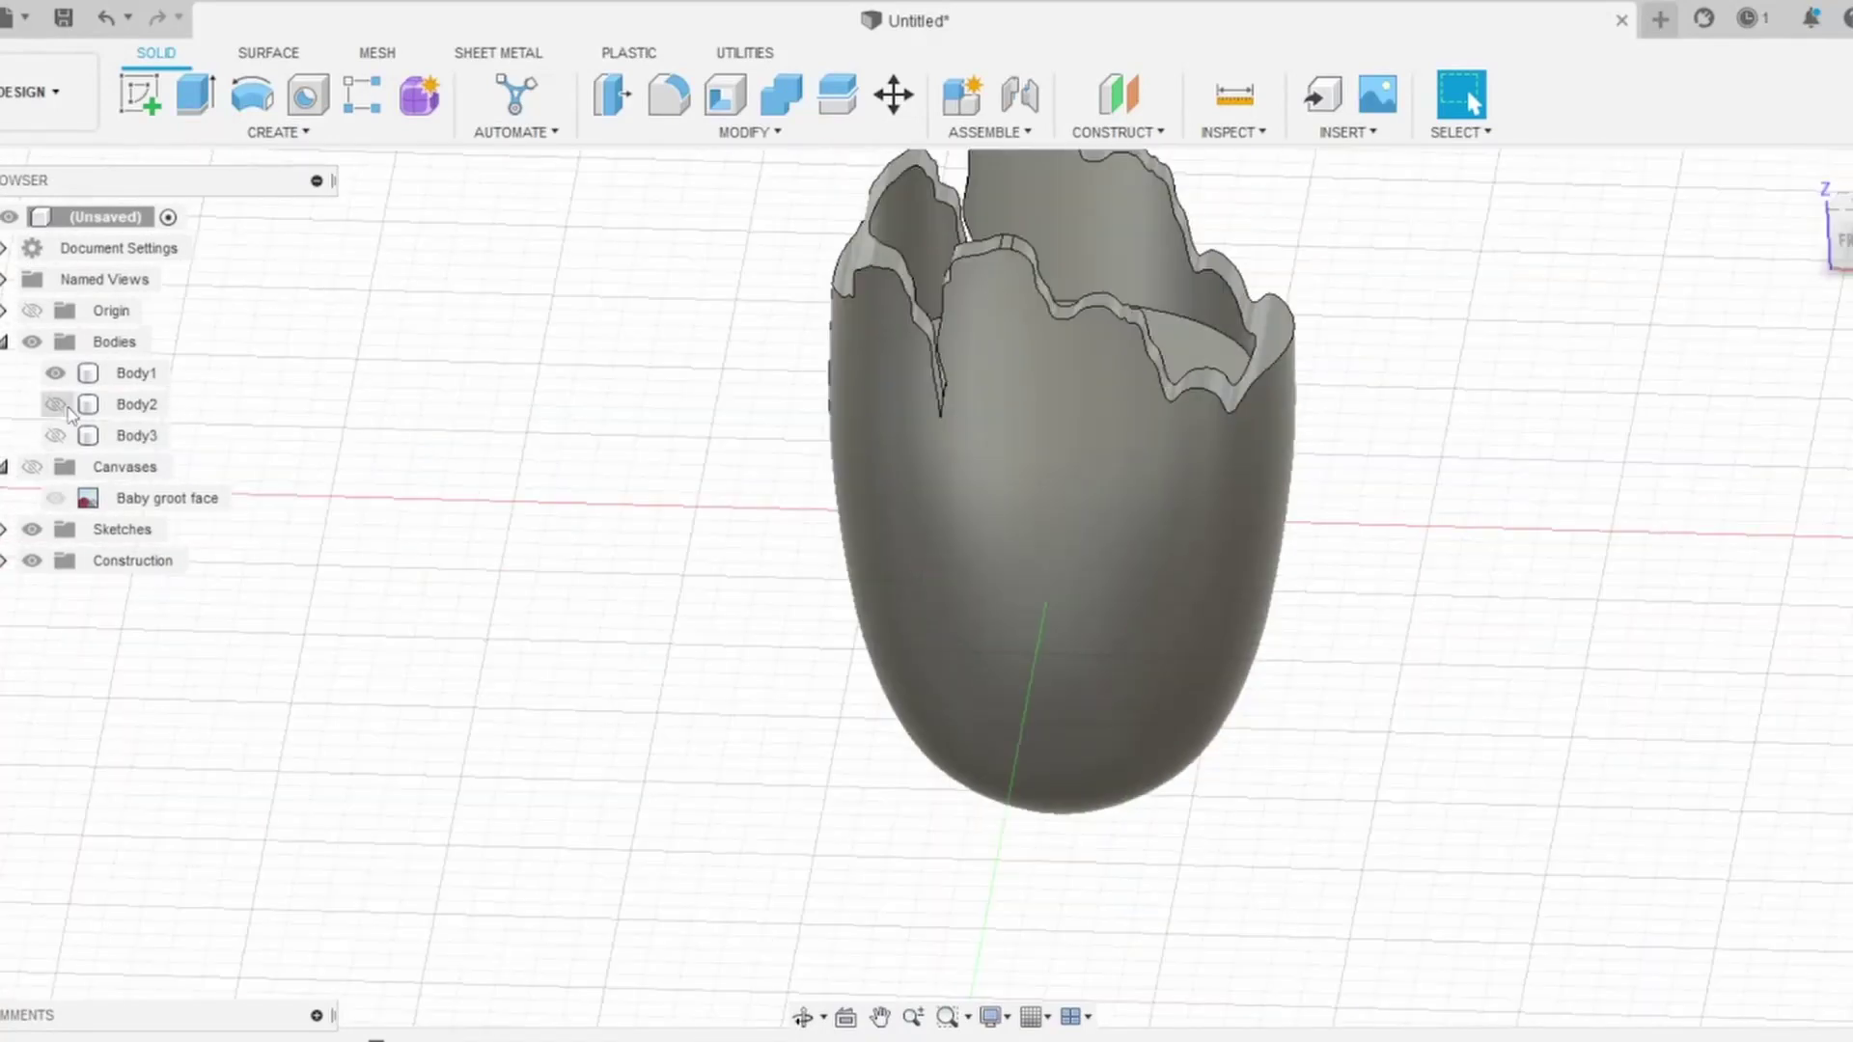
# Step: Make the Baby groot face reference image visible over the head
pyautogui.click(1117, 97)
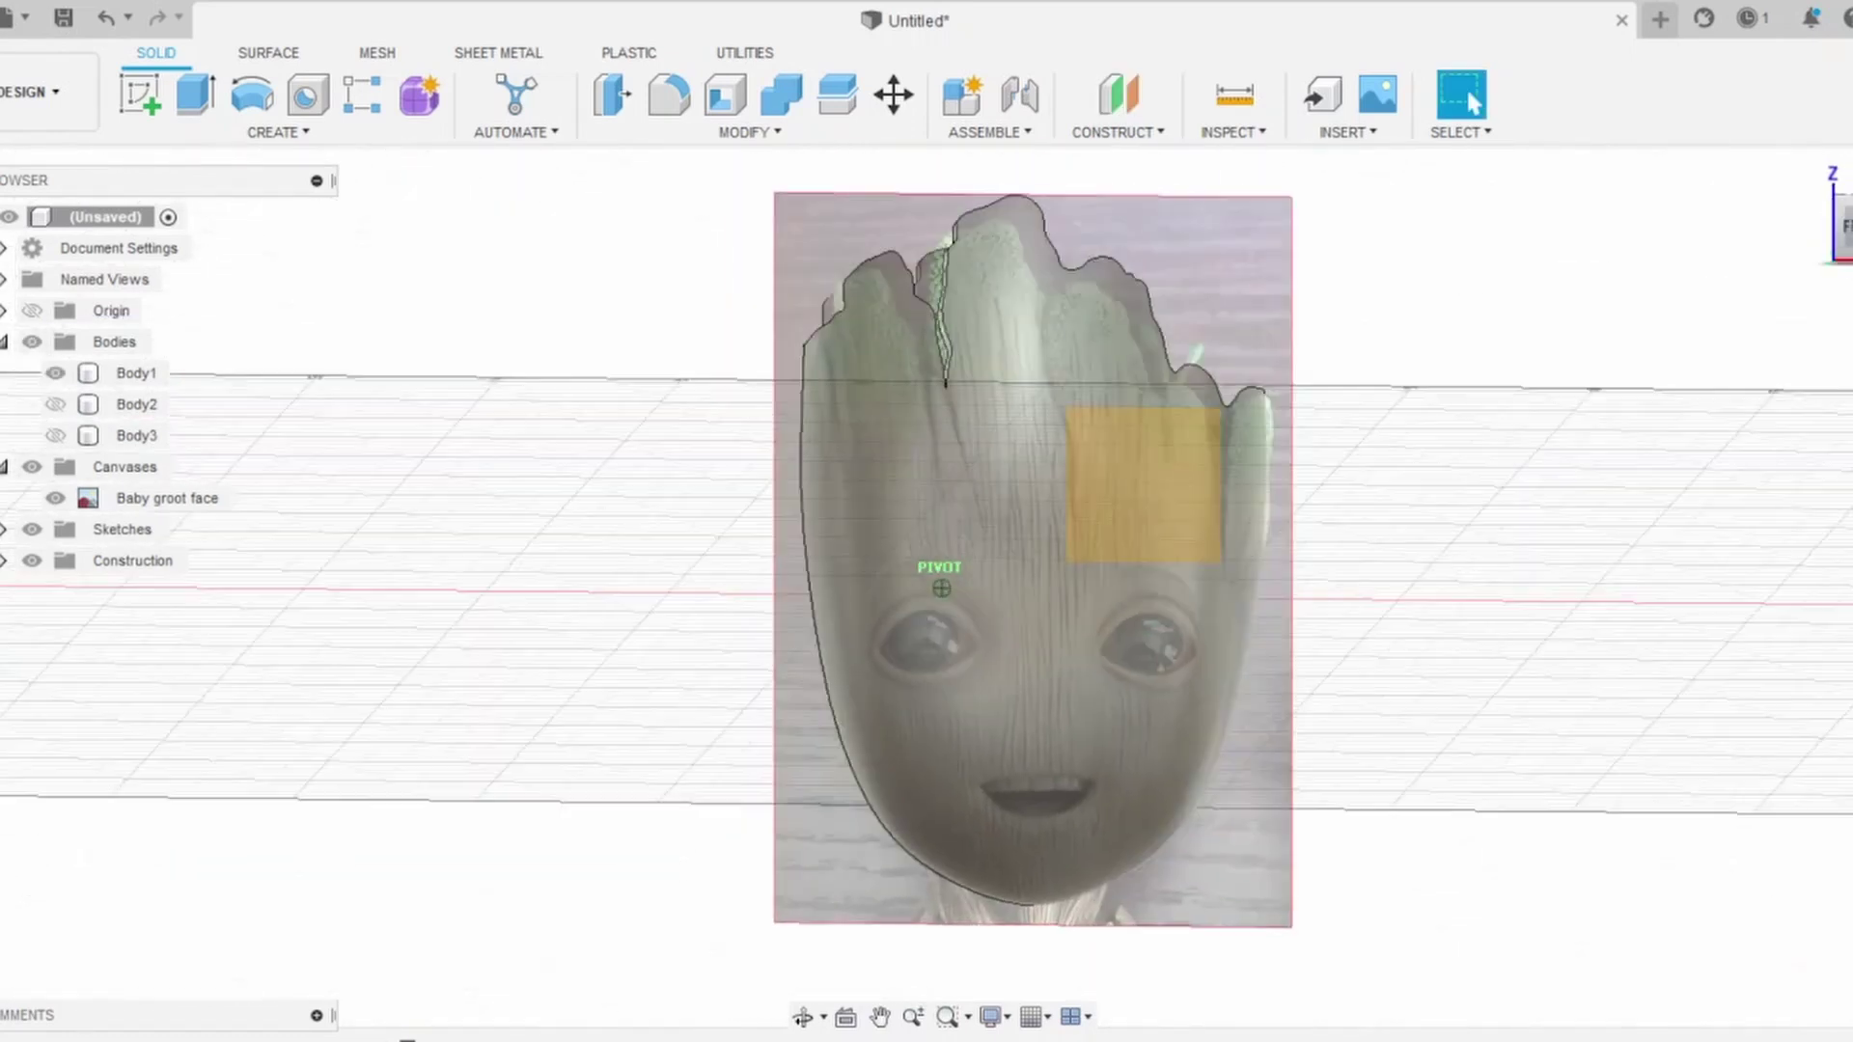
pyautogui.scroll(5, 431, 468)
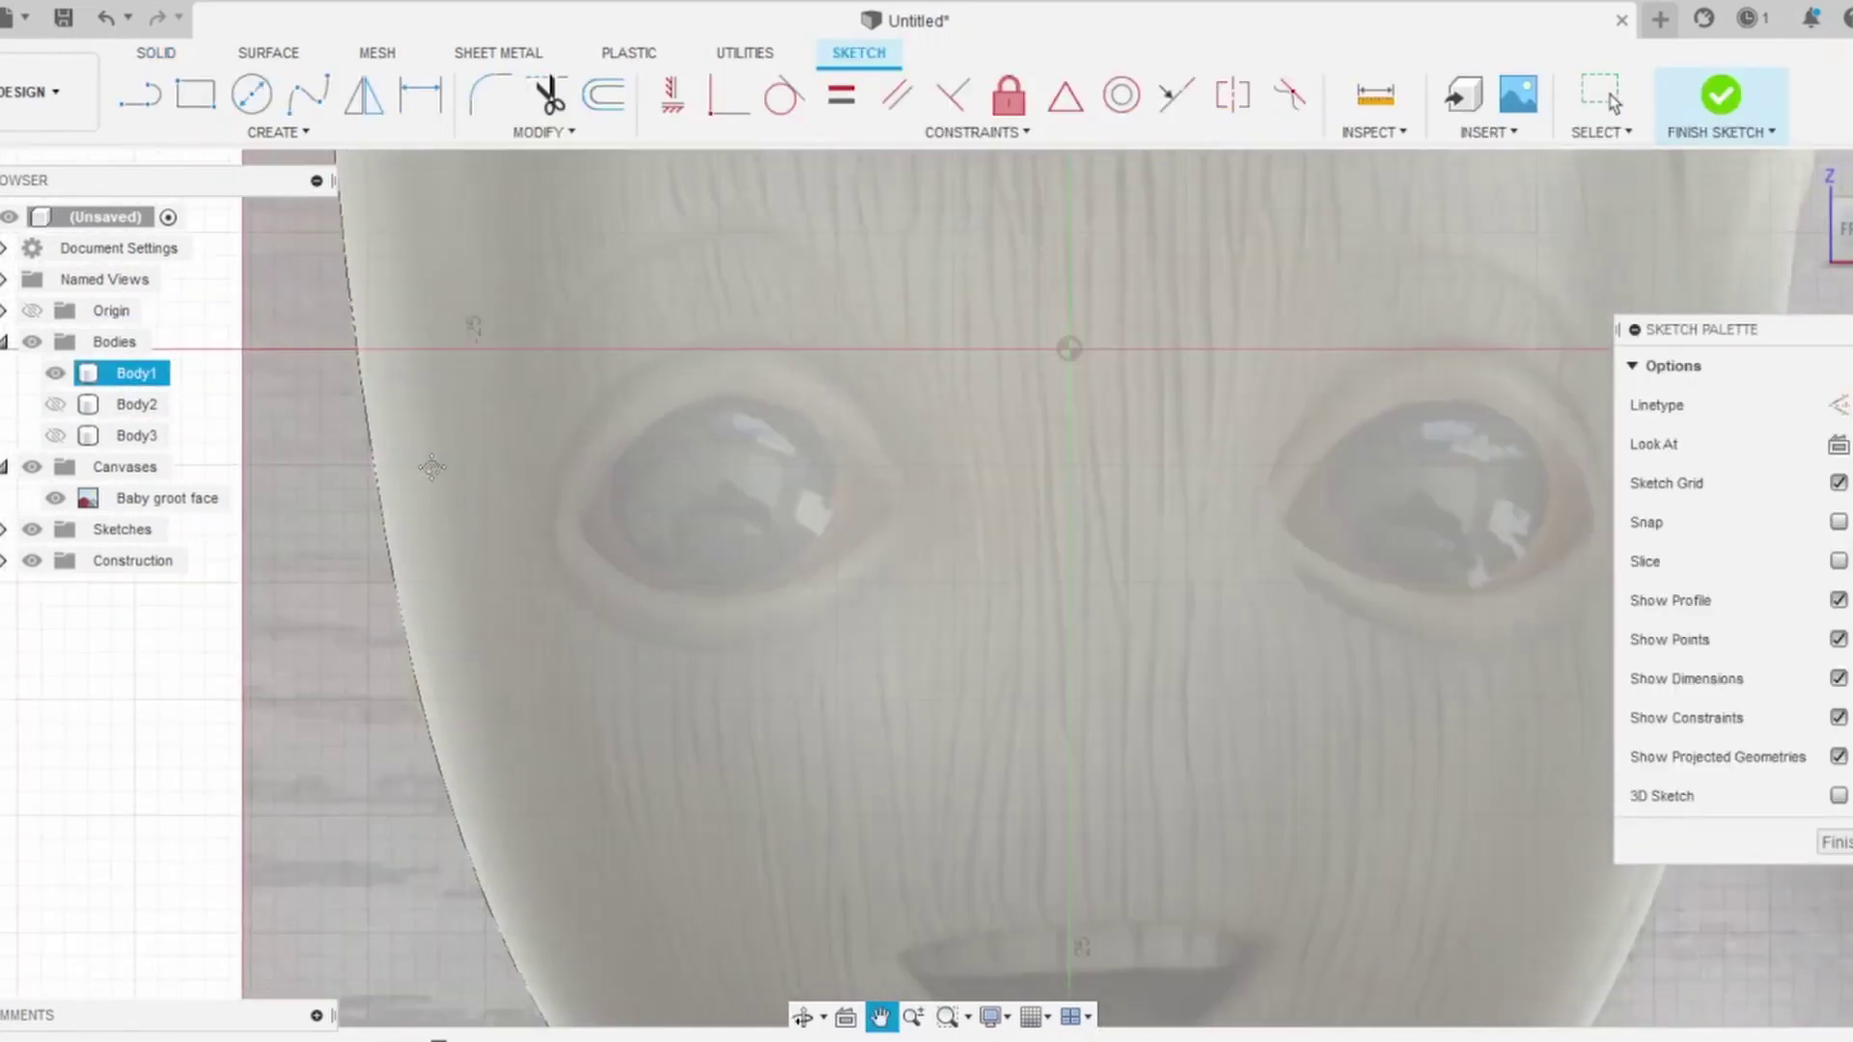
# Step: Trace a closed spline around the left eye's outer rim
pyautogui.scroll(3, 432, 468)
pyautogui.scroll(3, 683, 496)
pyautogui.click(491, 577)
pyautogui.click(929, 637)
pyautogui.click(783, 692)
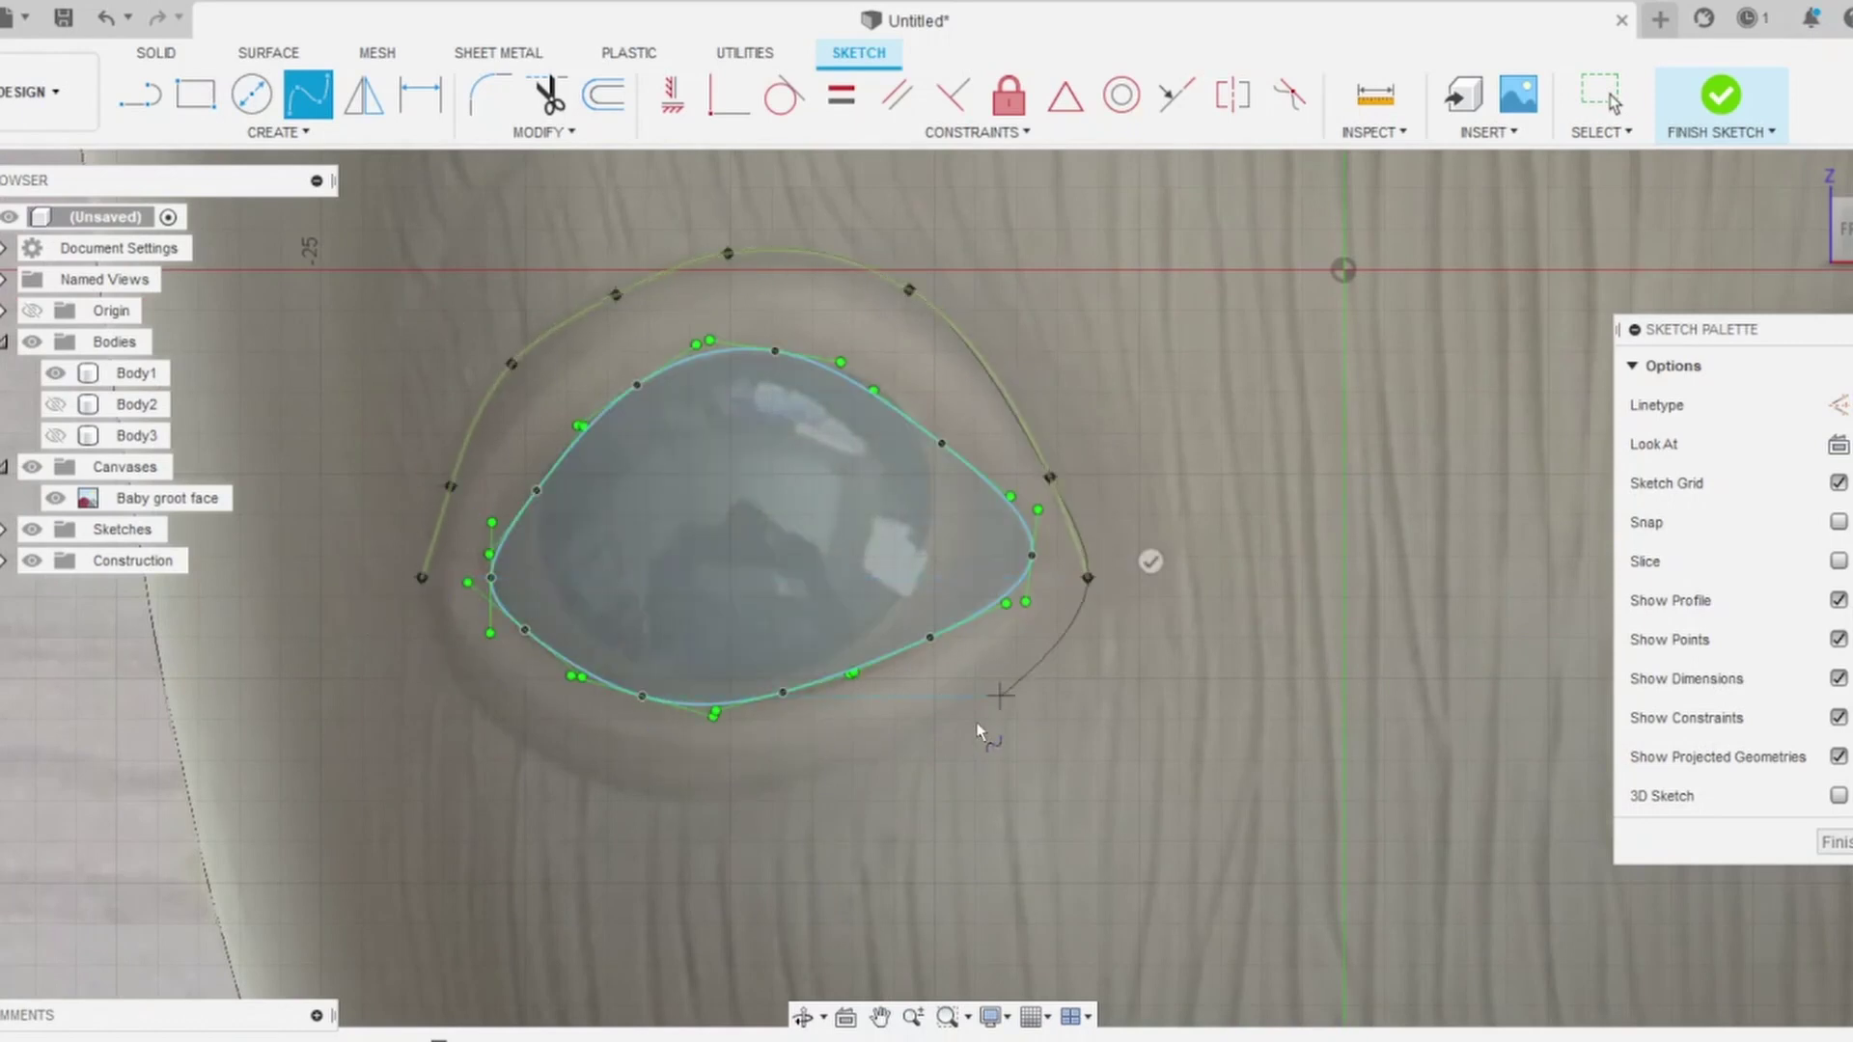
pyautogui.click(422, 577)
pyautogui.scroll(2, 444, 627)
pyautogui.press('Escape')
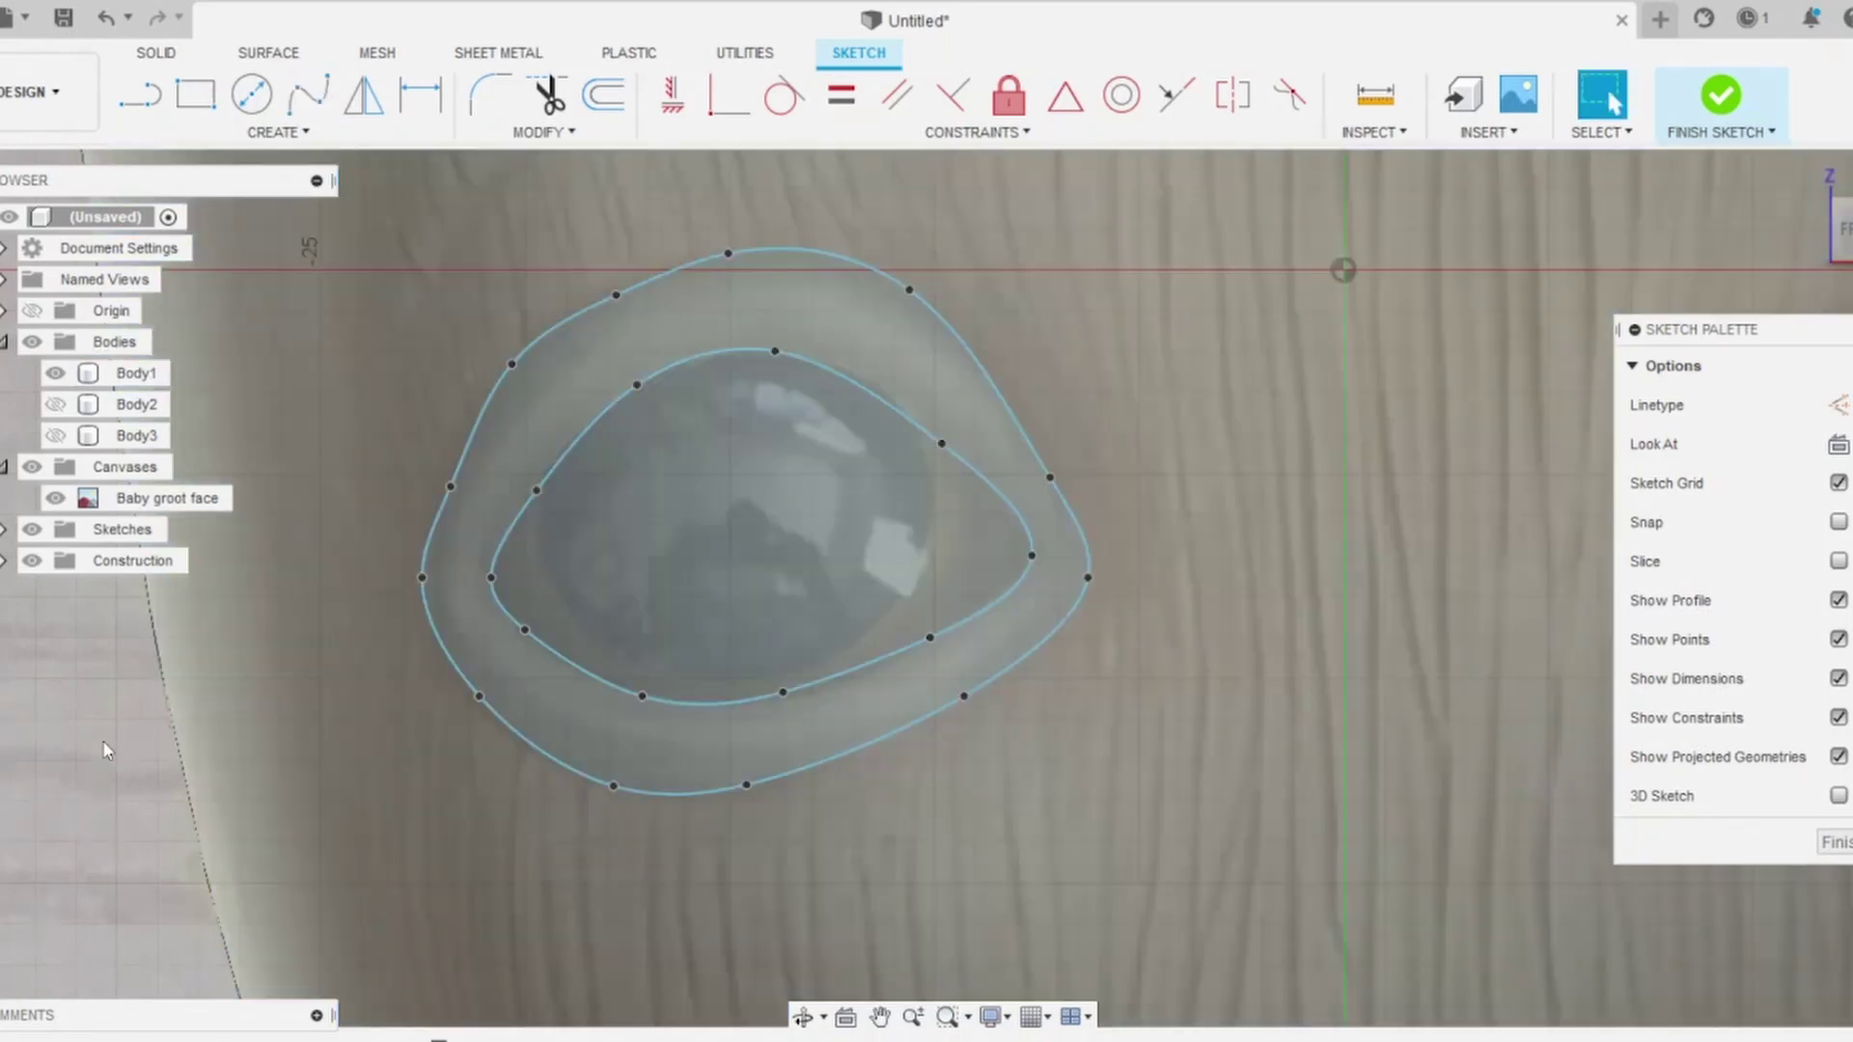
# Step: Reshape the outer rim spline to match the eye in the image
pyautogui.scroll(2, 502, 535)
pyautogui.click(502, 536)
pyautogui.press('Escape')
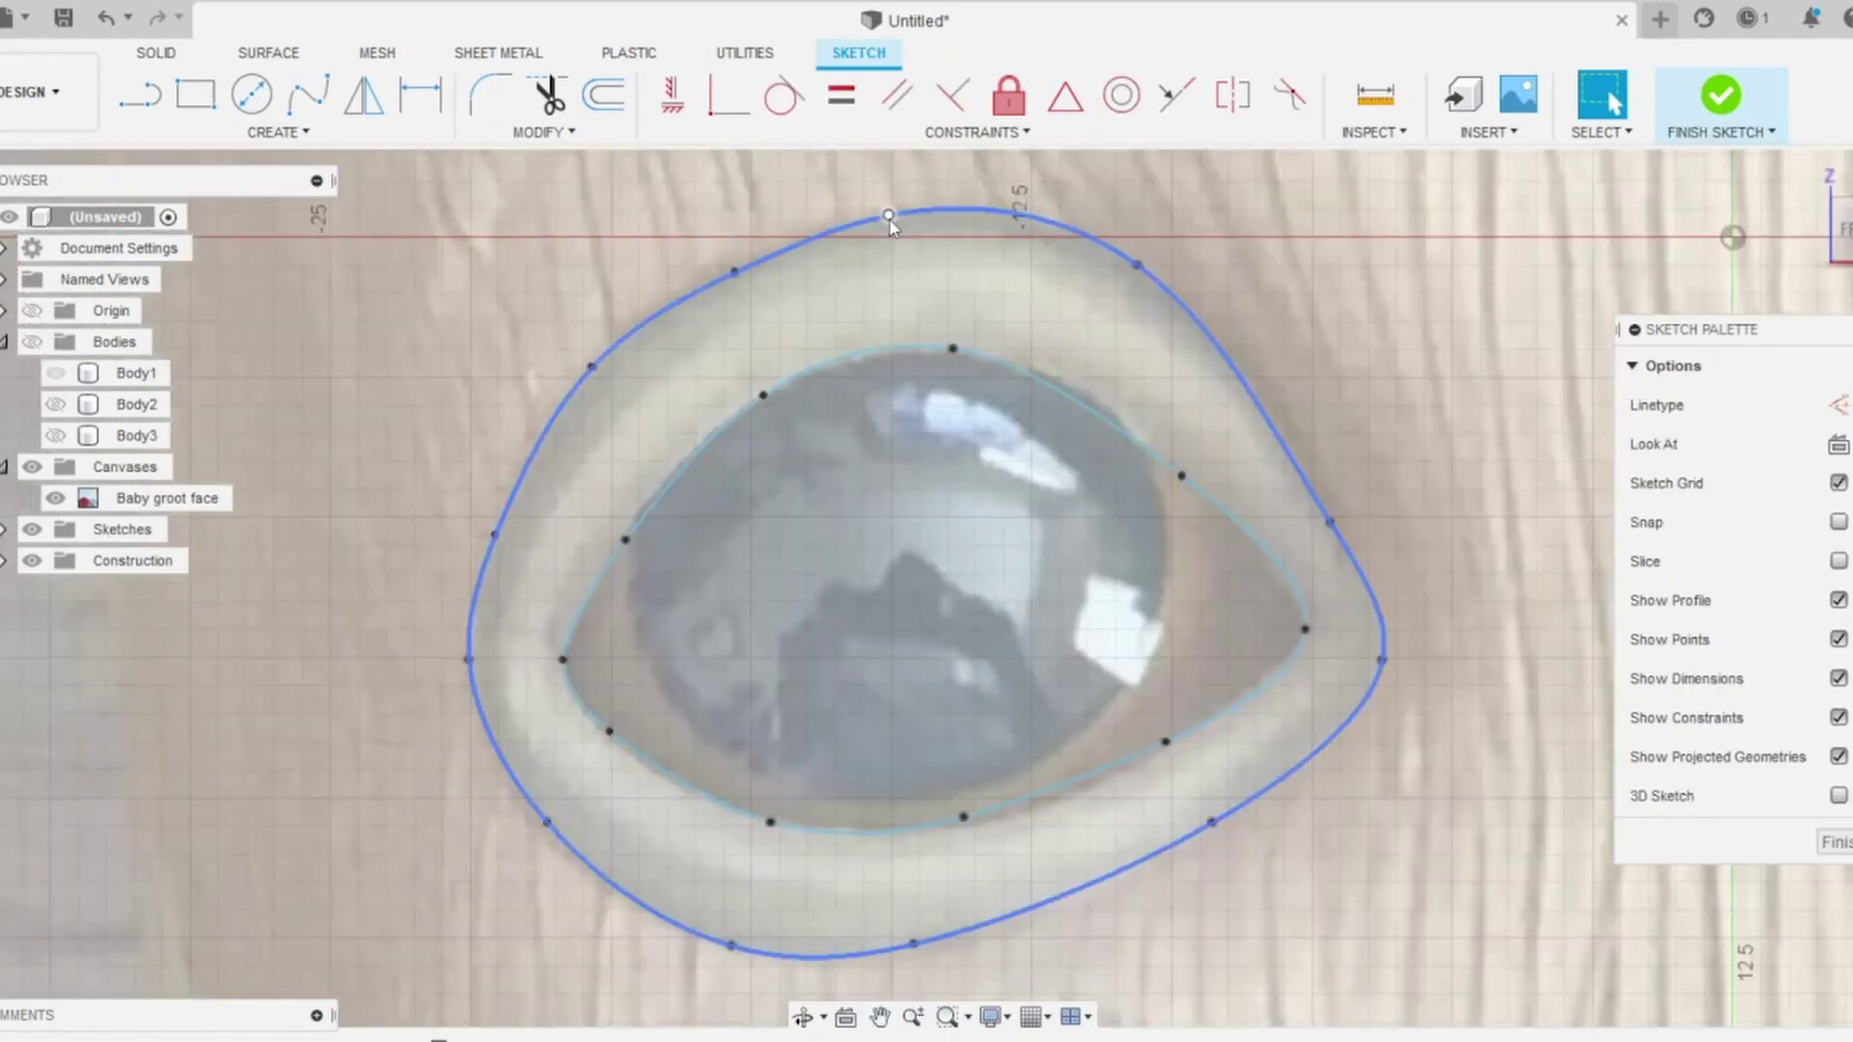
pyautogui.moveTo(1144, 270); pyautogui.dragTo(1332, 528)
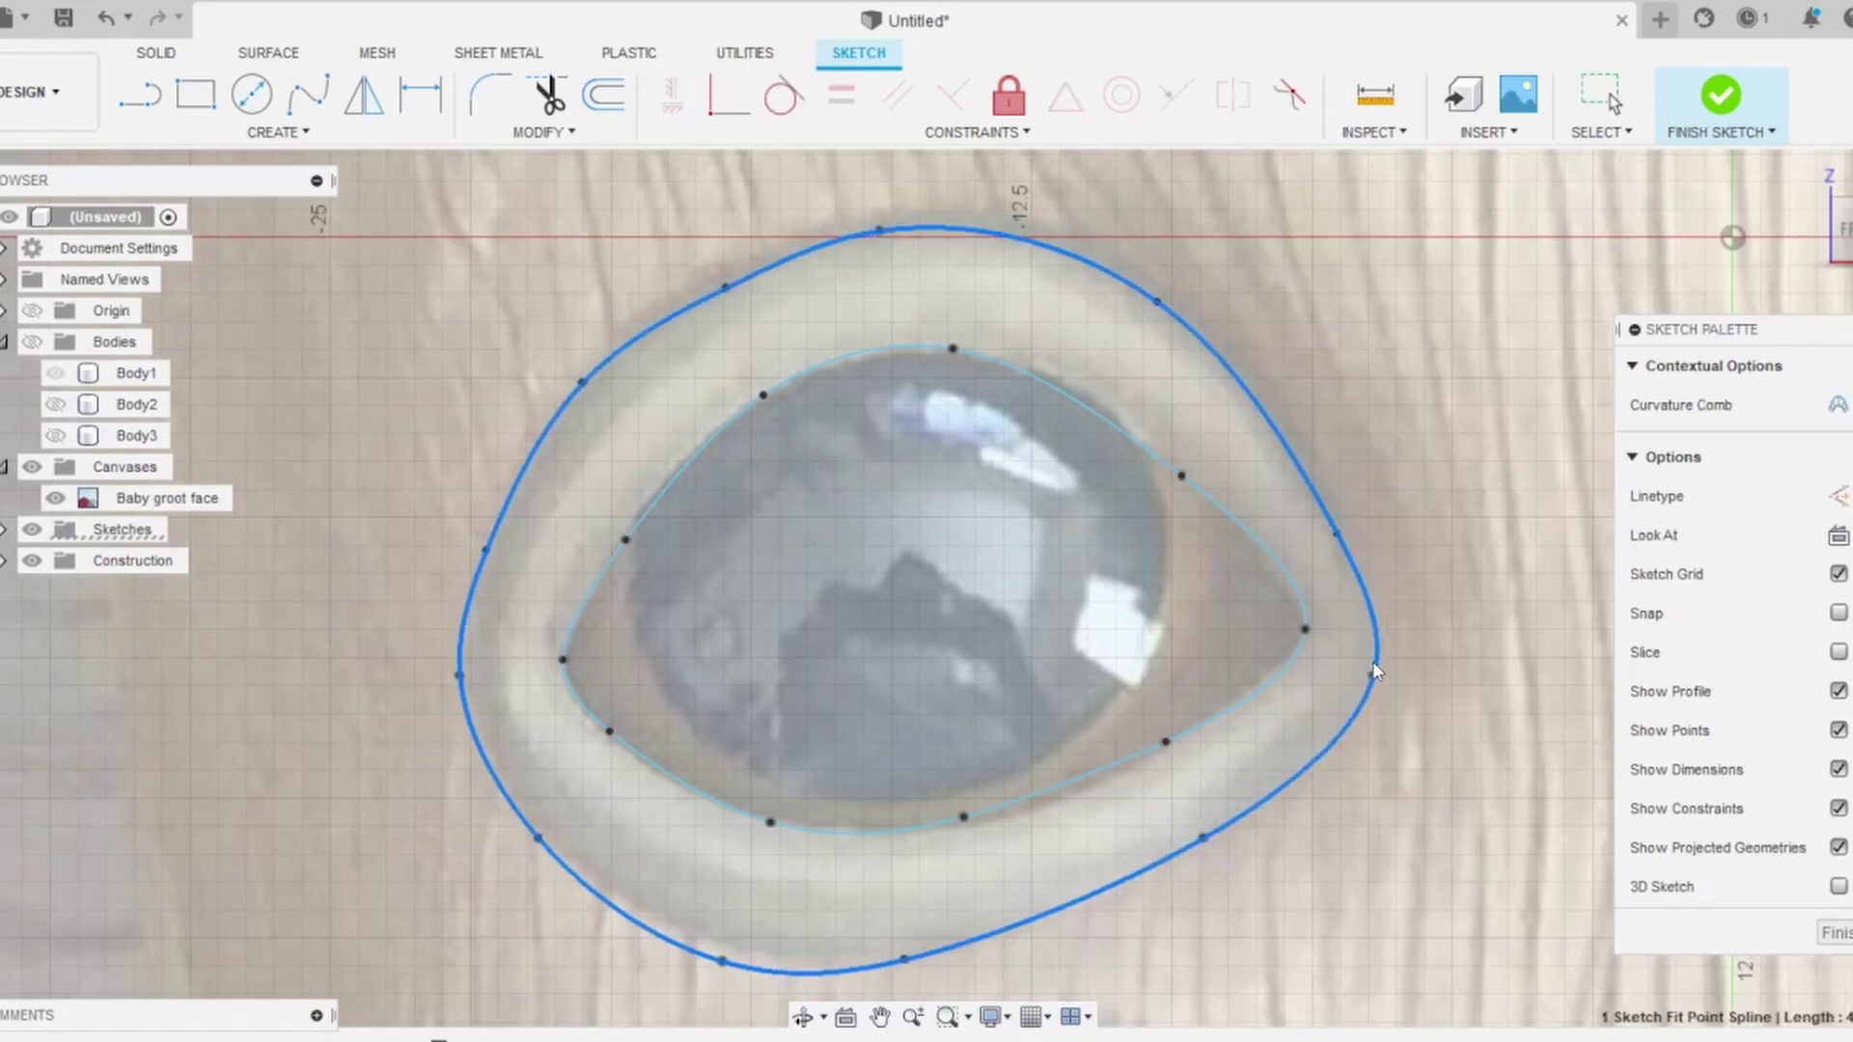
pyautogui.scroll(2, 1402, 531)
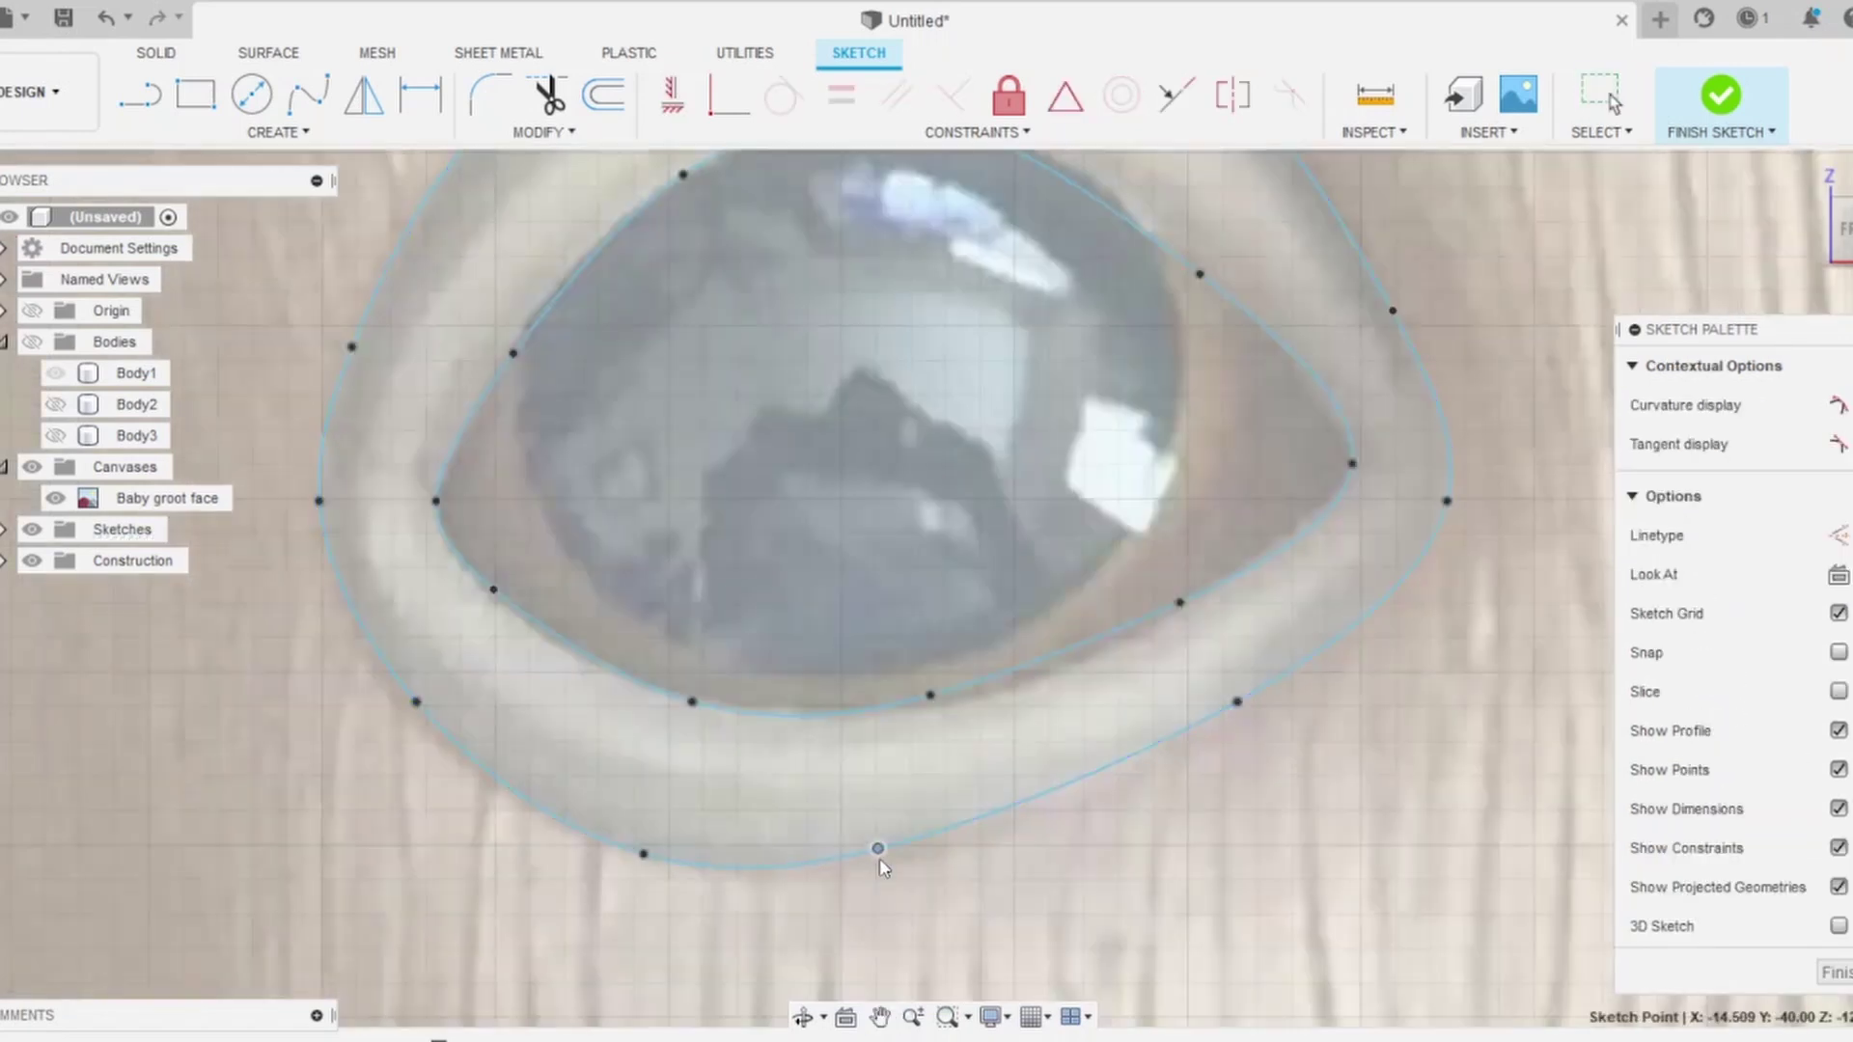
pyautogui.click(401, 707)
pyautogui.click(413, 704)
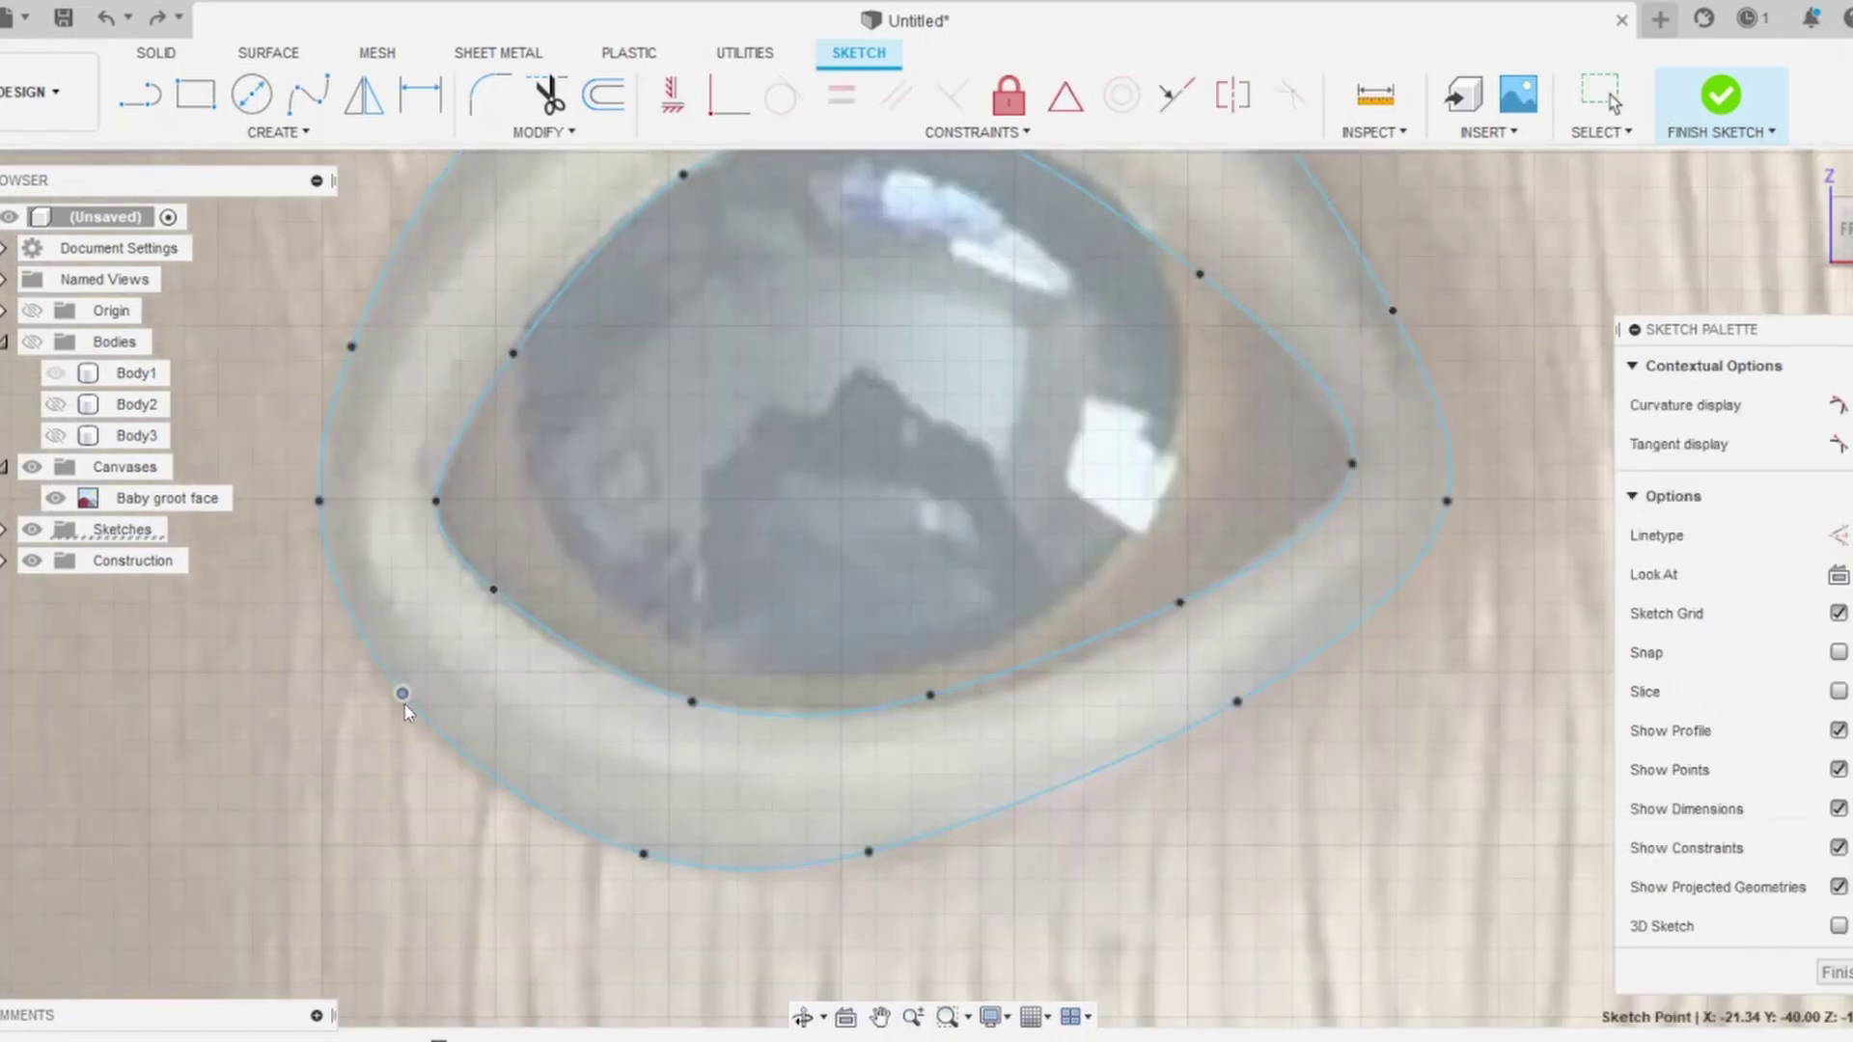
pyautogui.scroll(2, 1369, 338)
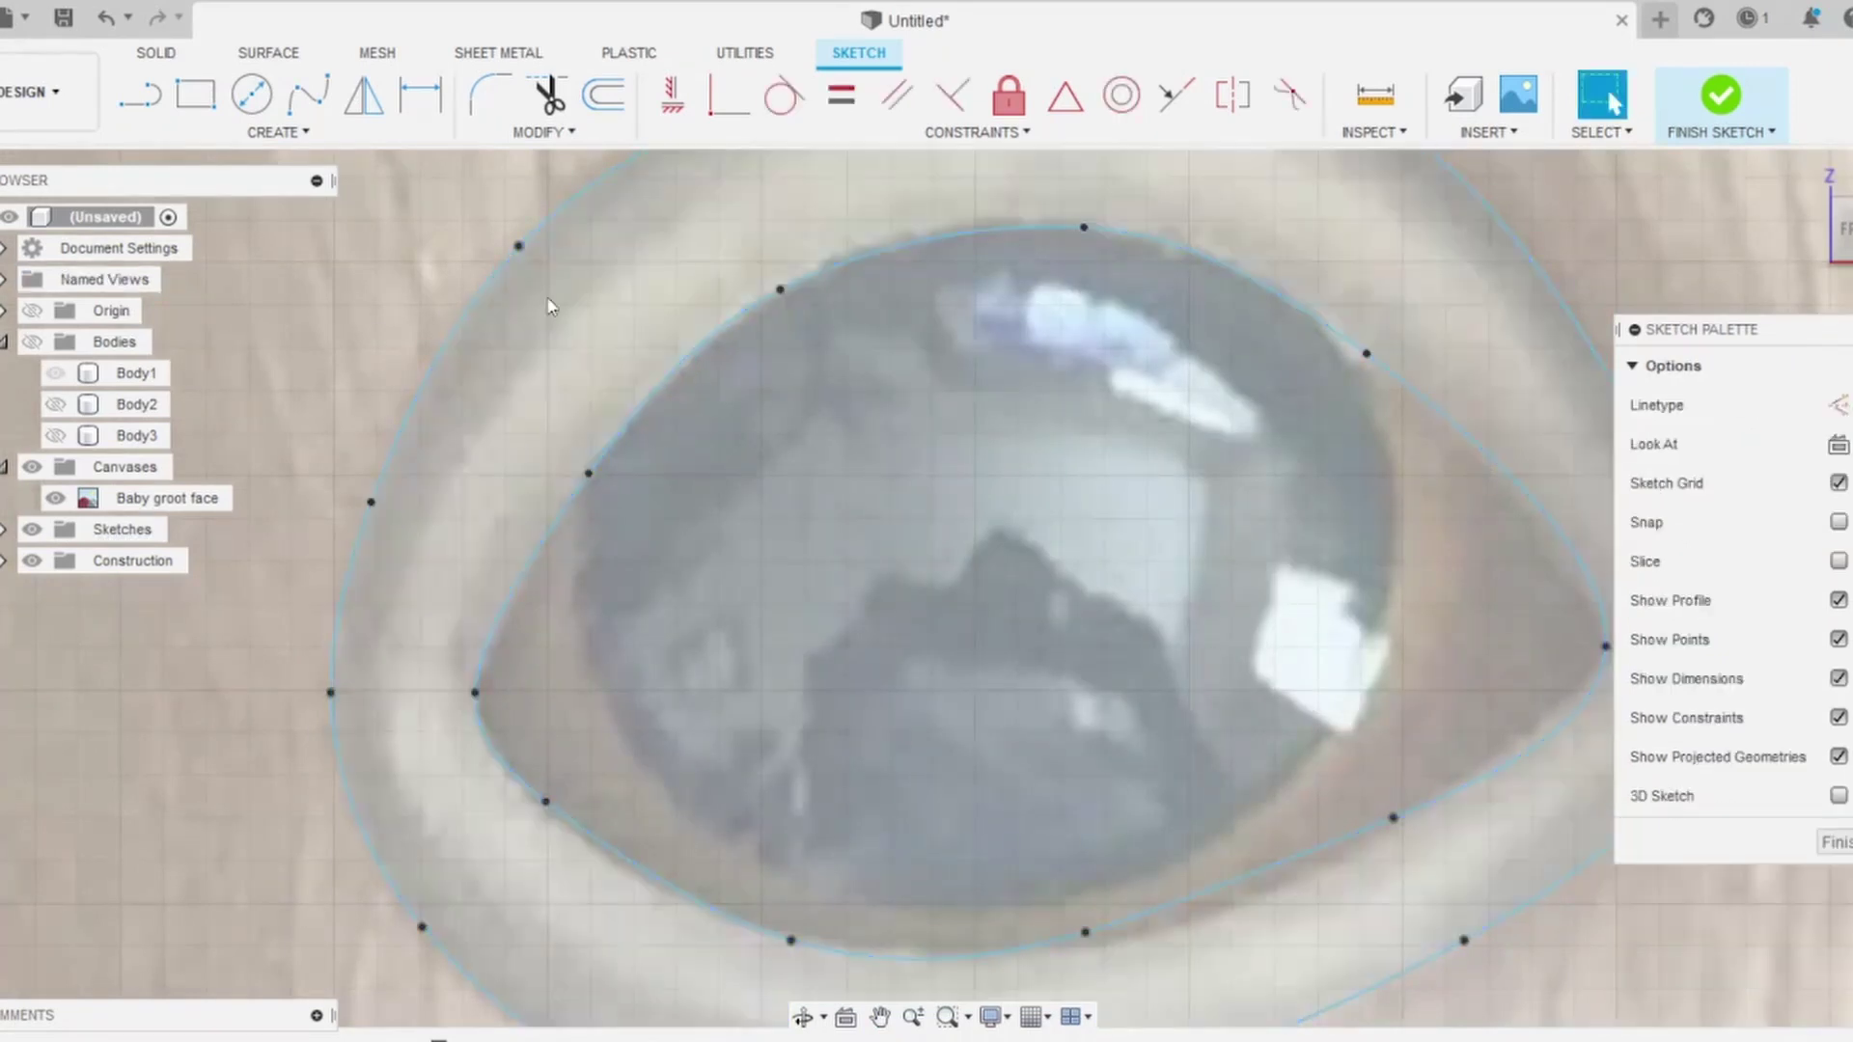
# Step: Trace and adjust the inner eyeball outline inside the rim
pyautogui.click(790, 294)
pyautogui.moveTo(1090, 940); pyautogui.dragTo(1041, 810, button='middle')
pyautogui.click(1039, 811)
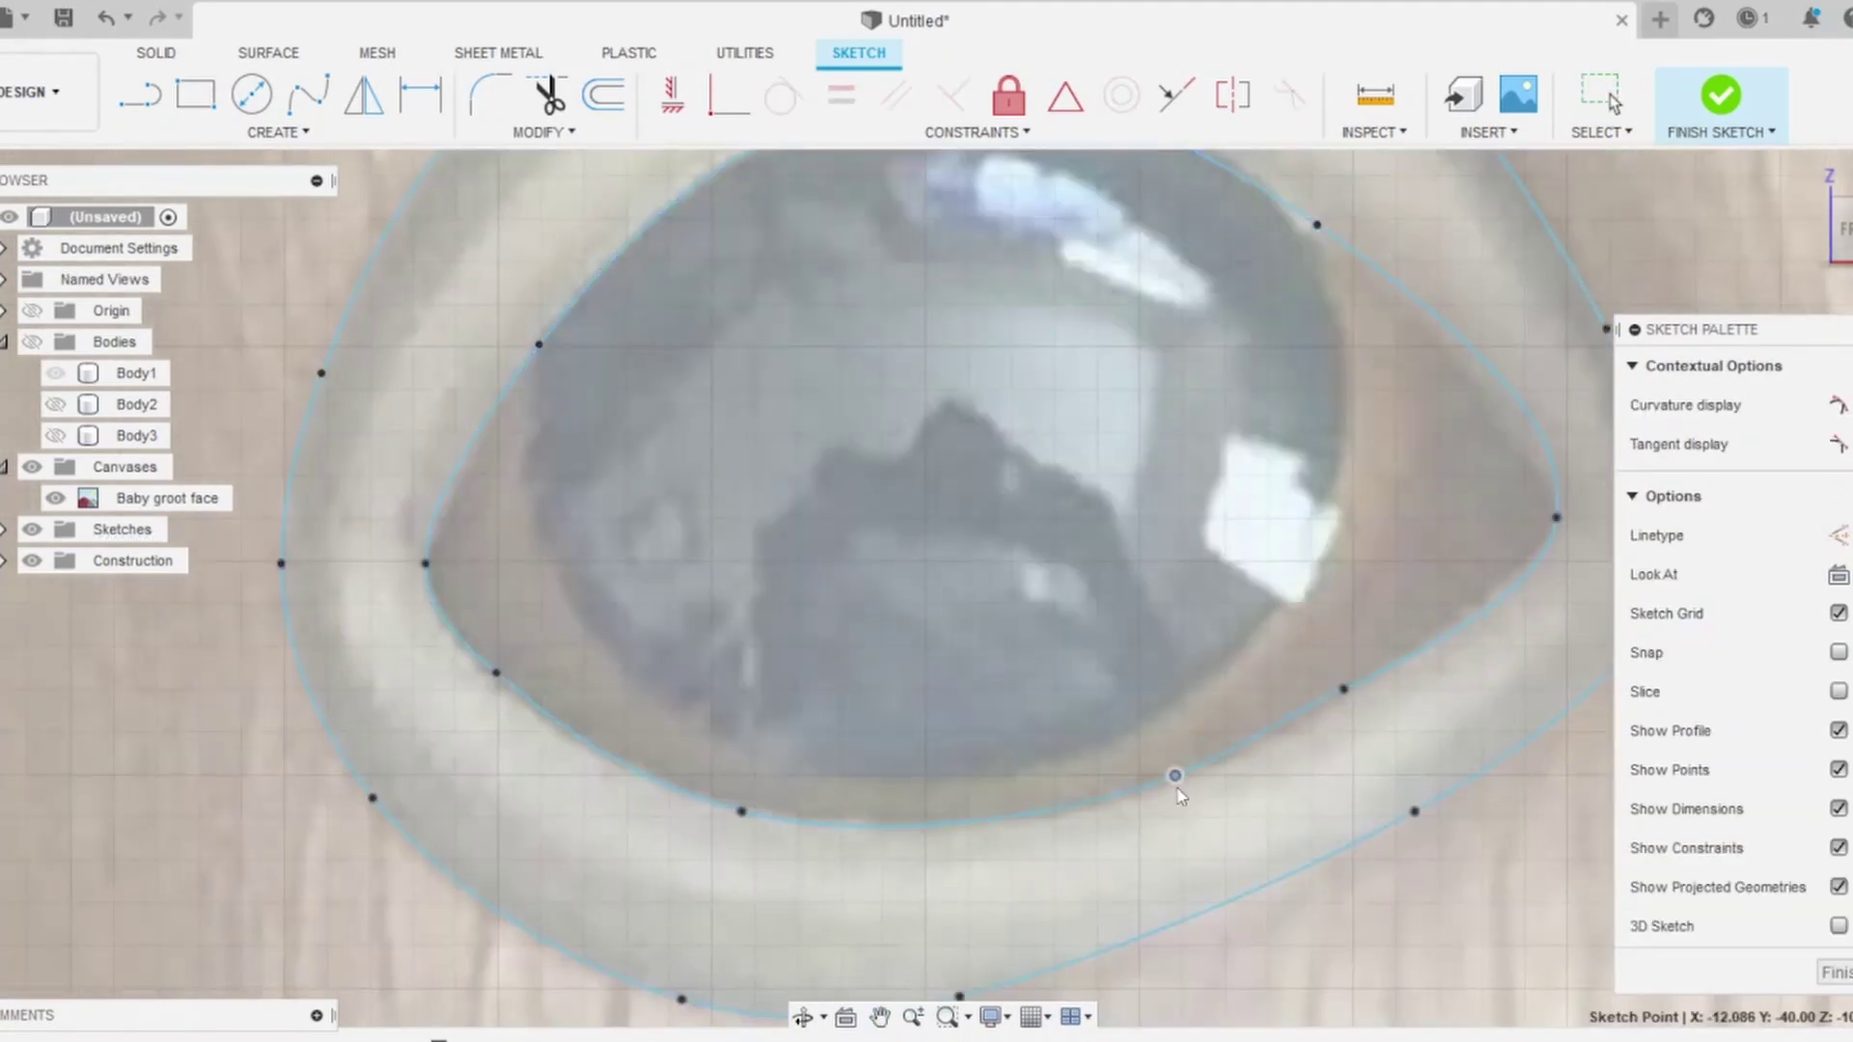
pyautogui.scroll(-2, 1555, 521)
pyautogui.click(1540, 554)
pyautogui.click(583, 692)
pyautogui.scroll(-2, 583, 692)
pyautogui.scroll(-3, 753, 676)
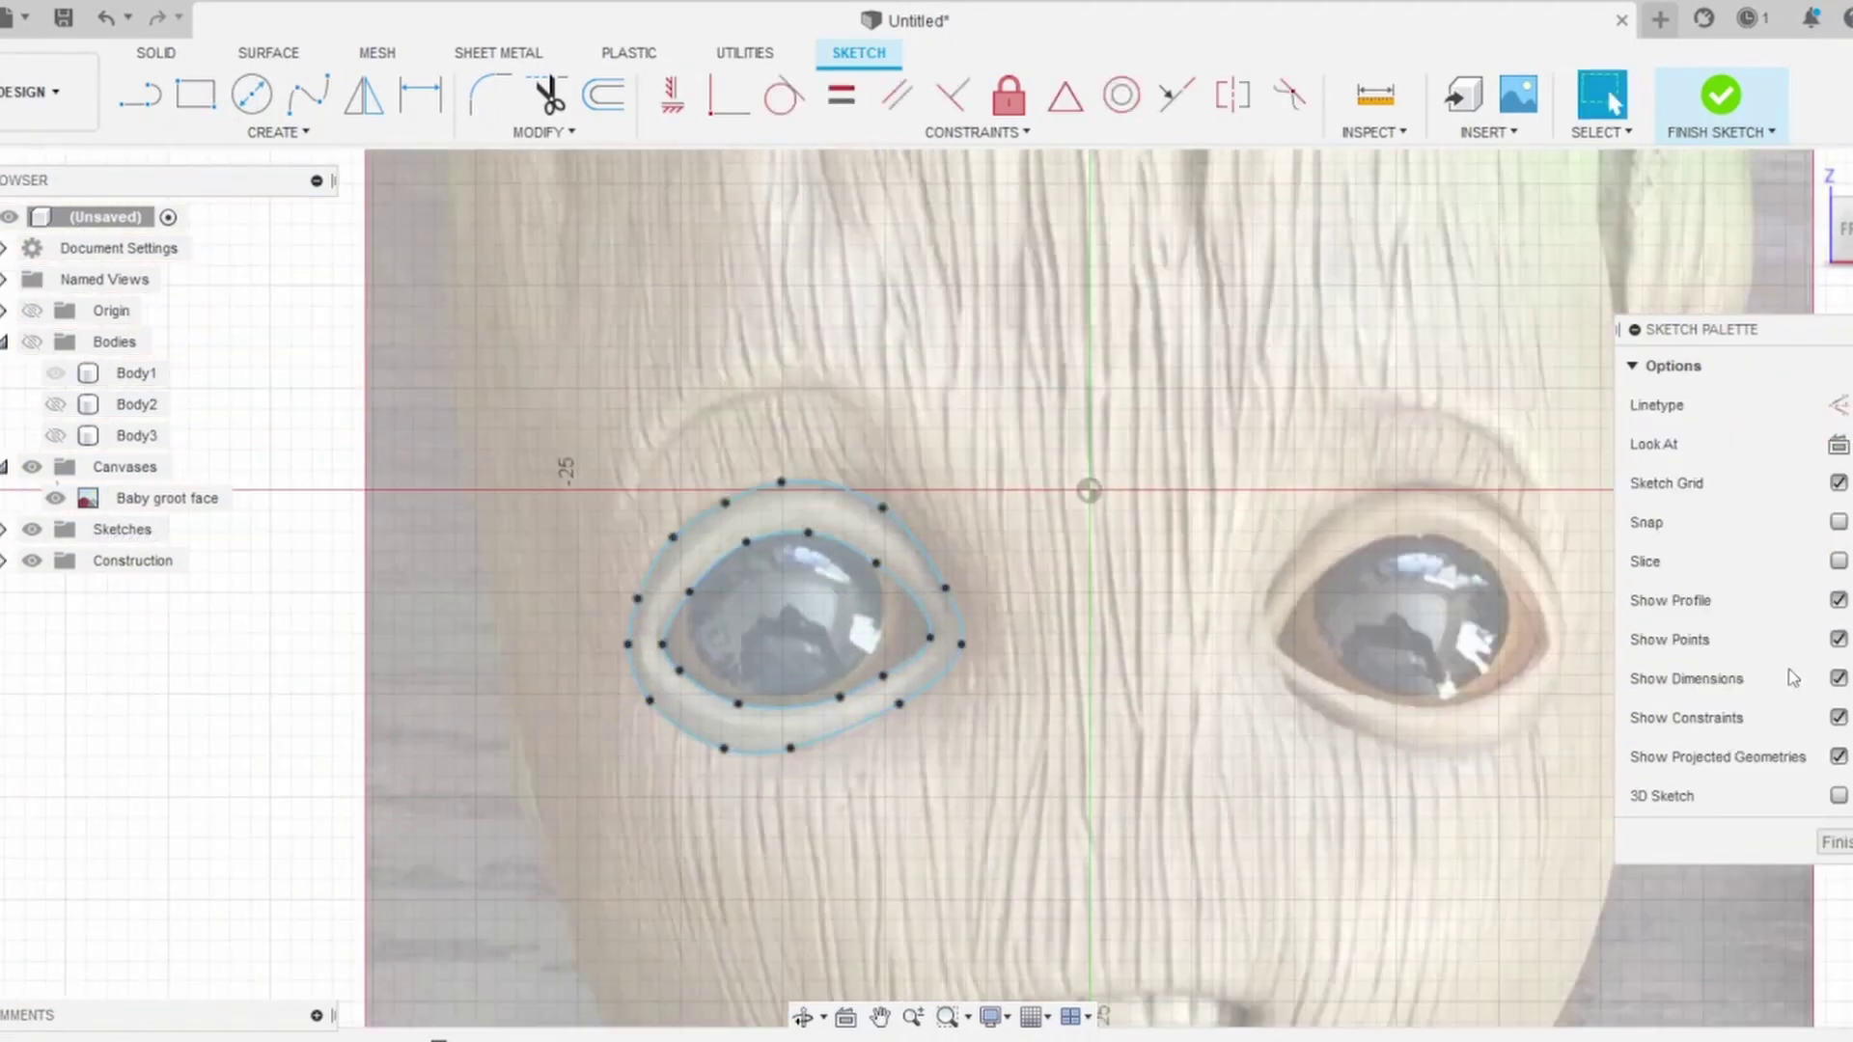
# Step: Finish the eye sketch and start an Emboss on the eye profile
pyautogui.click(1721, 94)
pyautogui.moveTo(845, 573)
pyautogui.keyDown('shift'); pyautogui.mouseDown(button='middle')
pyautogui.moveTo(579, 405)
pyautogui.moveTo(266, 146)
pyautogui.mouseUp(button='middle'); pyautogui.keyUp('shift')
pyautogui.click(265, 132)
pyautogui.click(184, 512)
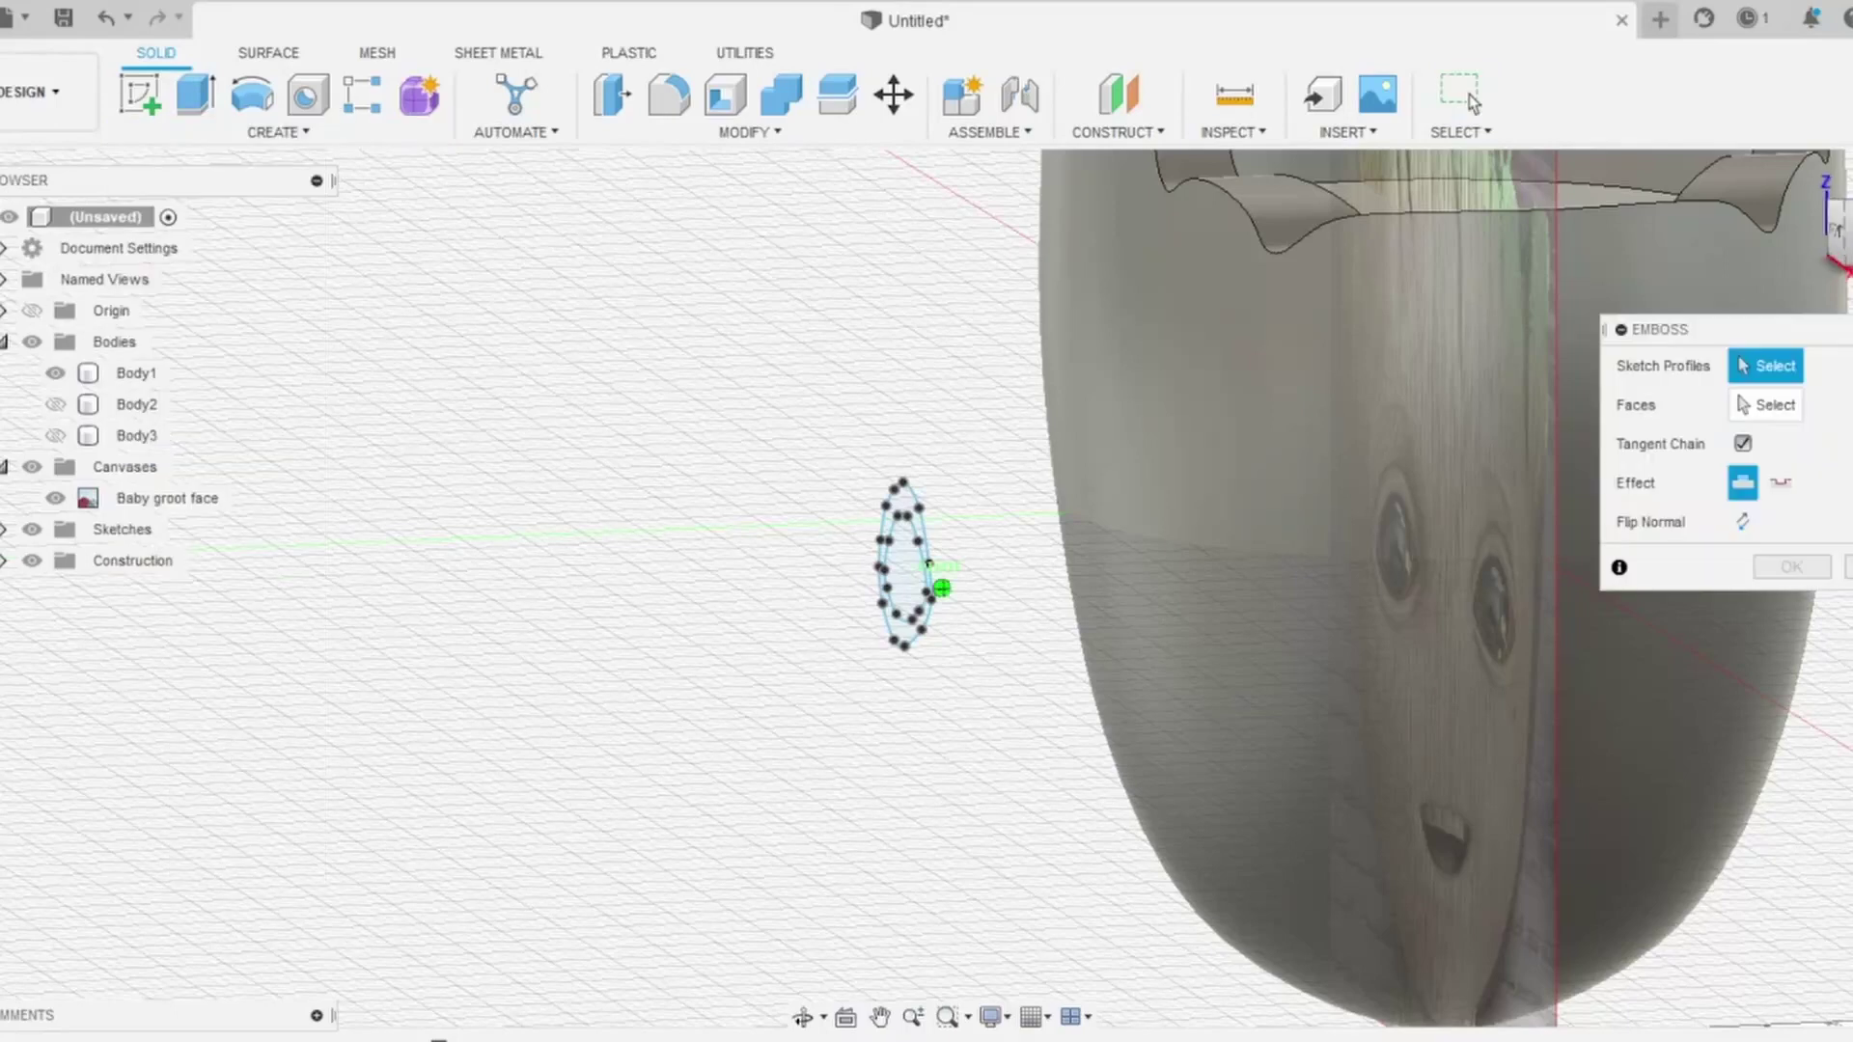
# Step: Try embossing the eye profile, then abandon the emboss
pyautogui.click(902, 565)
pyautogui.keyDown('shift'); pyautogui.moveTo(1447, 579); pyautogui.dragTo(1799, 280, button='middle'); pyautogui.keyUp('shift')
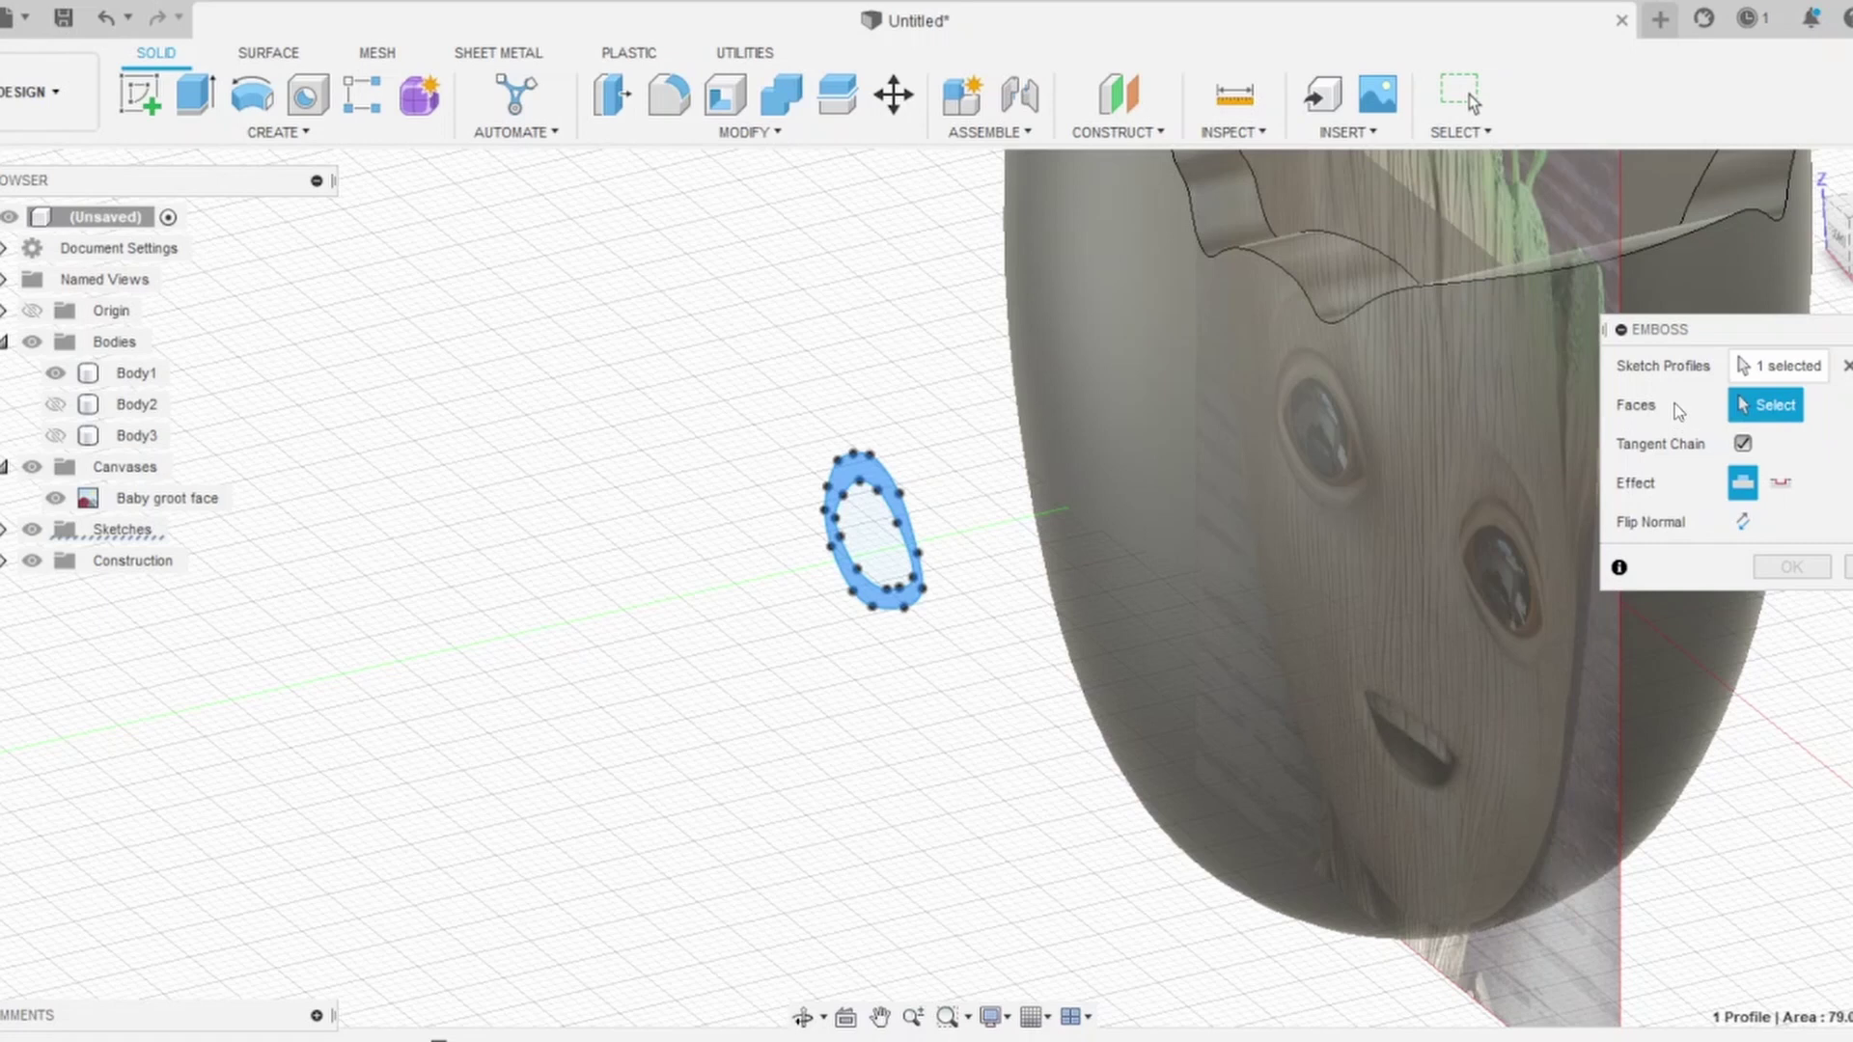
pyautogui.press('Escape')
pyautogui.keyDown('shift'); pyautogui.moveTo(1676, 403); pyautogui.dragTo(900, 486, button='middle'); pyautogui.keyUp('shift')
# Step: Preview an extrude cut of the eye profiles and dismiss it
pyautogui.press('e')
pyautogui.moveTo(899, 486); pyautogui.dragTo(1096, 401)
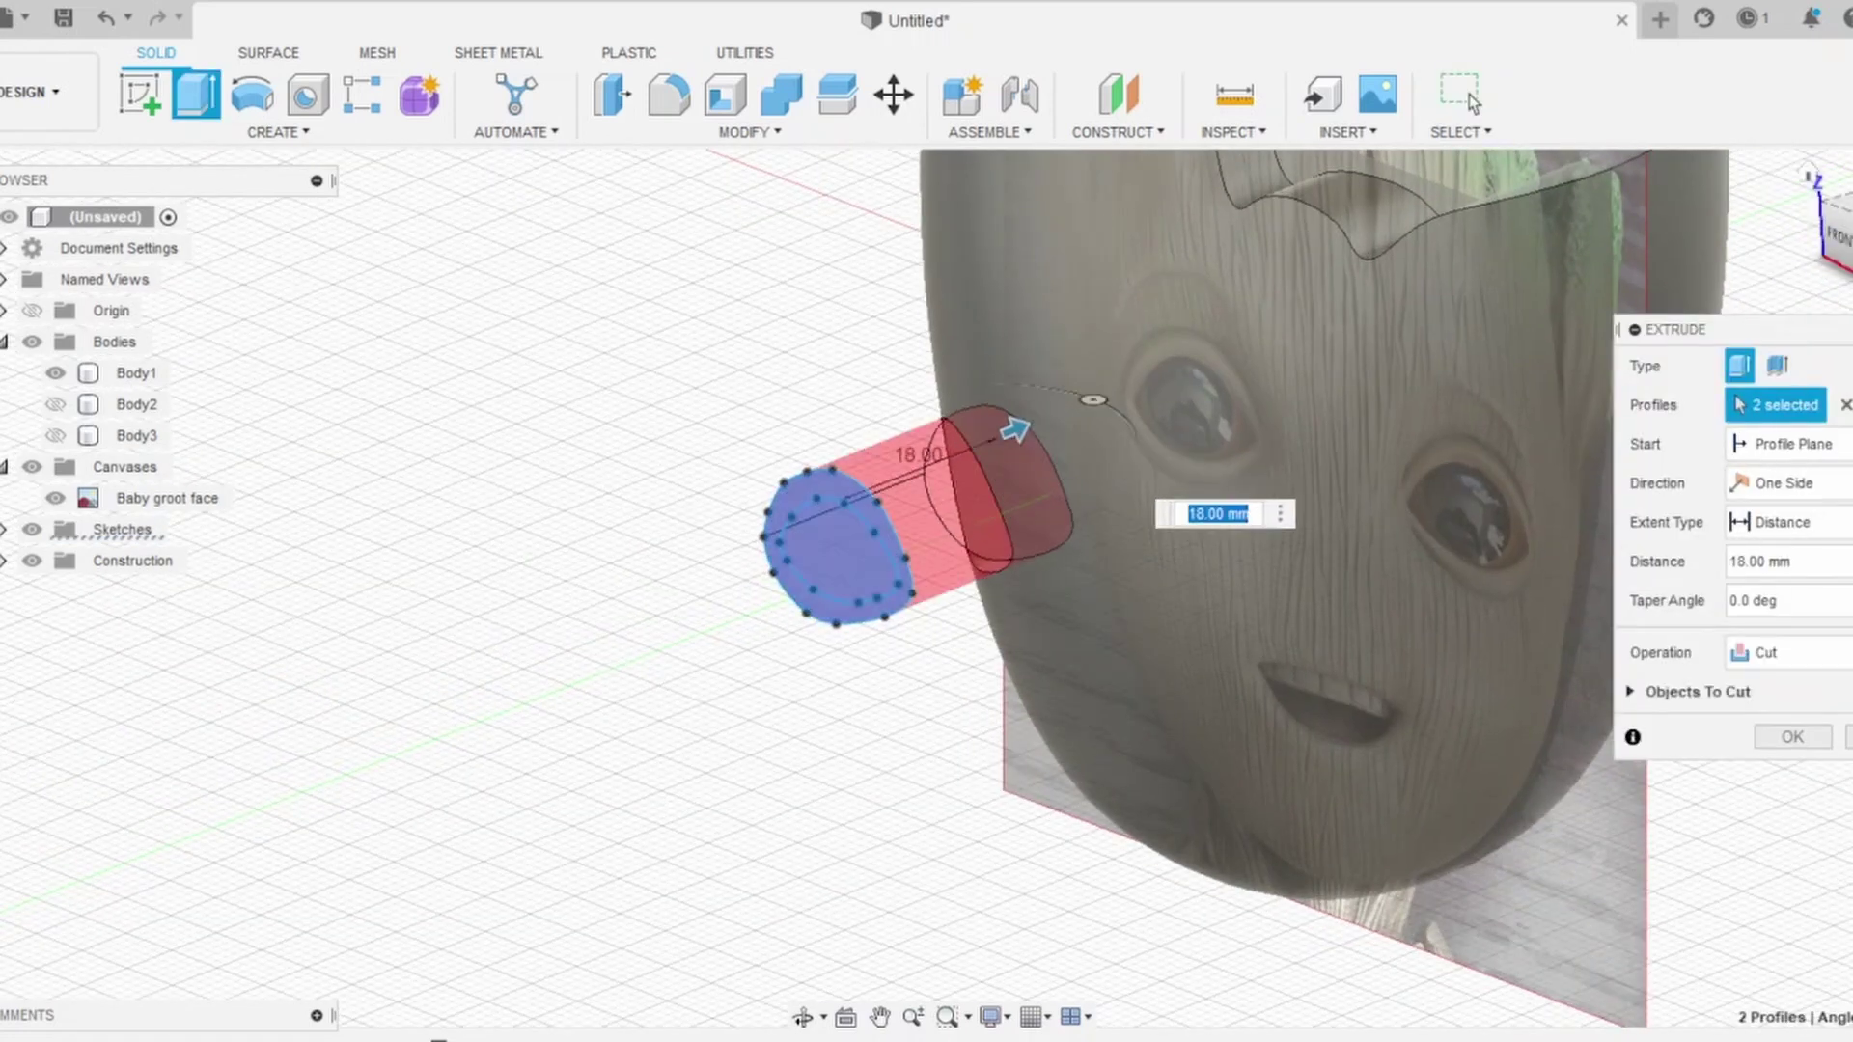
pyautogui.keyDown('shift'); pyautogui.moveTo(1096, 401); pyautogui.dragTo(1162, 536, button='middle'); pyautogui.keyUp('shift')
pyautogui.press('Escape')
pyautogui.moveTo(941, 588)
pyautogui.keyDown('shift'); pyautogui.mouseDown(button='middle')
pyautogui.moveTo(1062, 540)
pyautogui.moveTo(379, 565)
pyautogui.mouseUp(button='middle'); pyautogui.keyUp('shift')
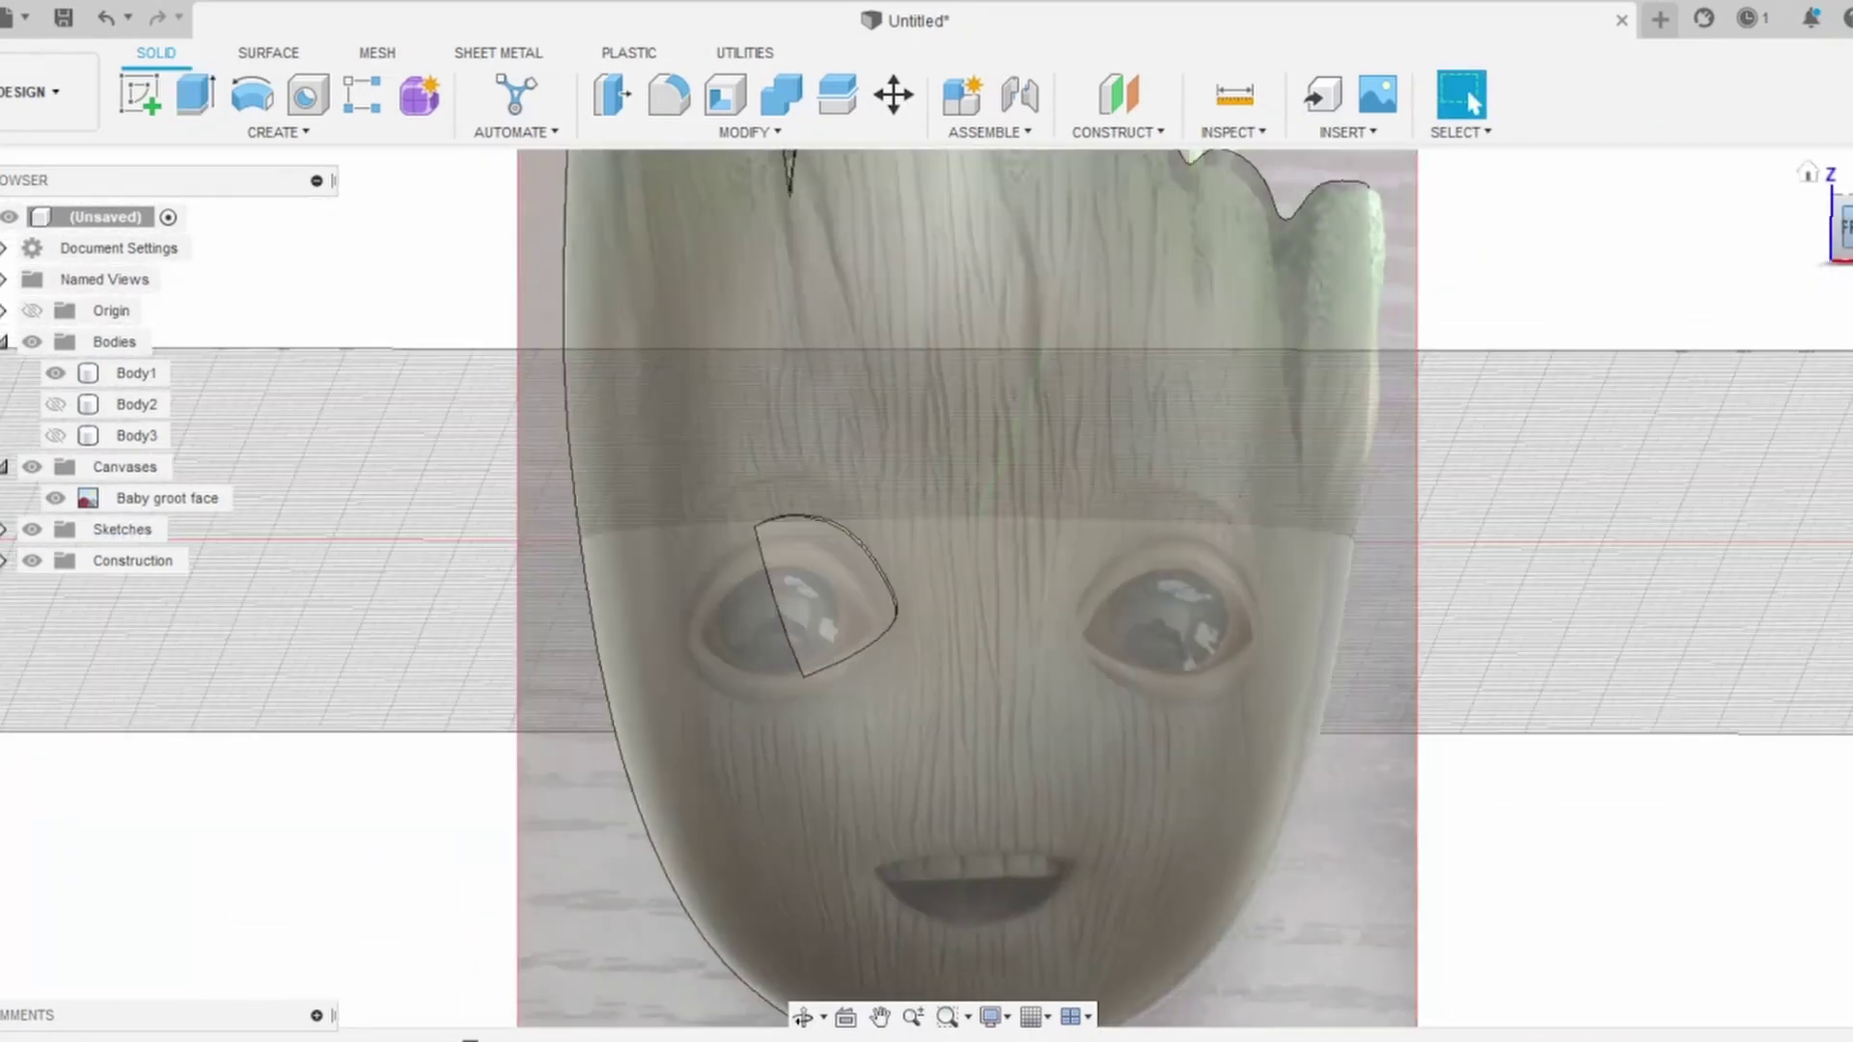
pyautogui.scroll(2, 379, 565)
# Step: Extrude the eye profiles about 2 mm and confirm the plane's -40 mm offset
pyautogui.press('e')
pyautogui.click(769, 471)
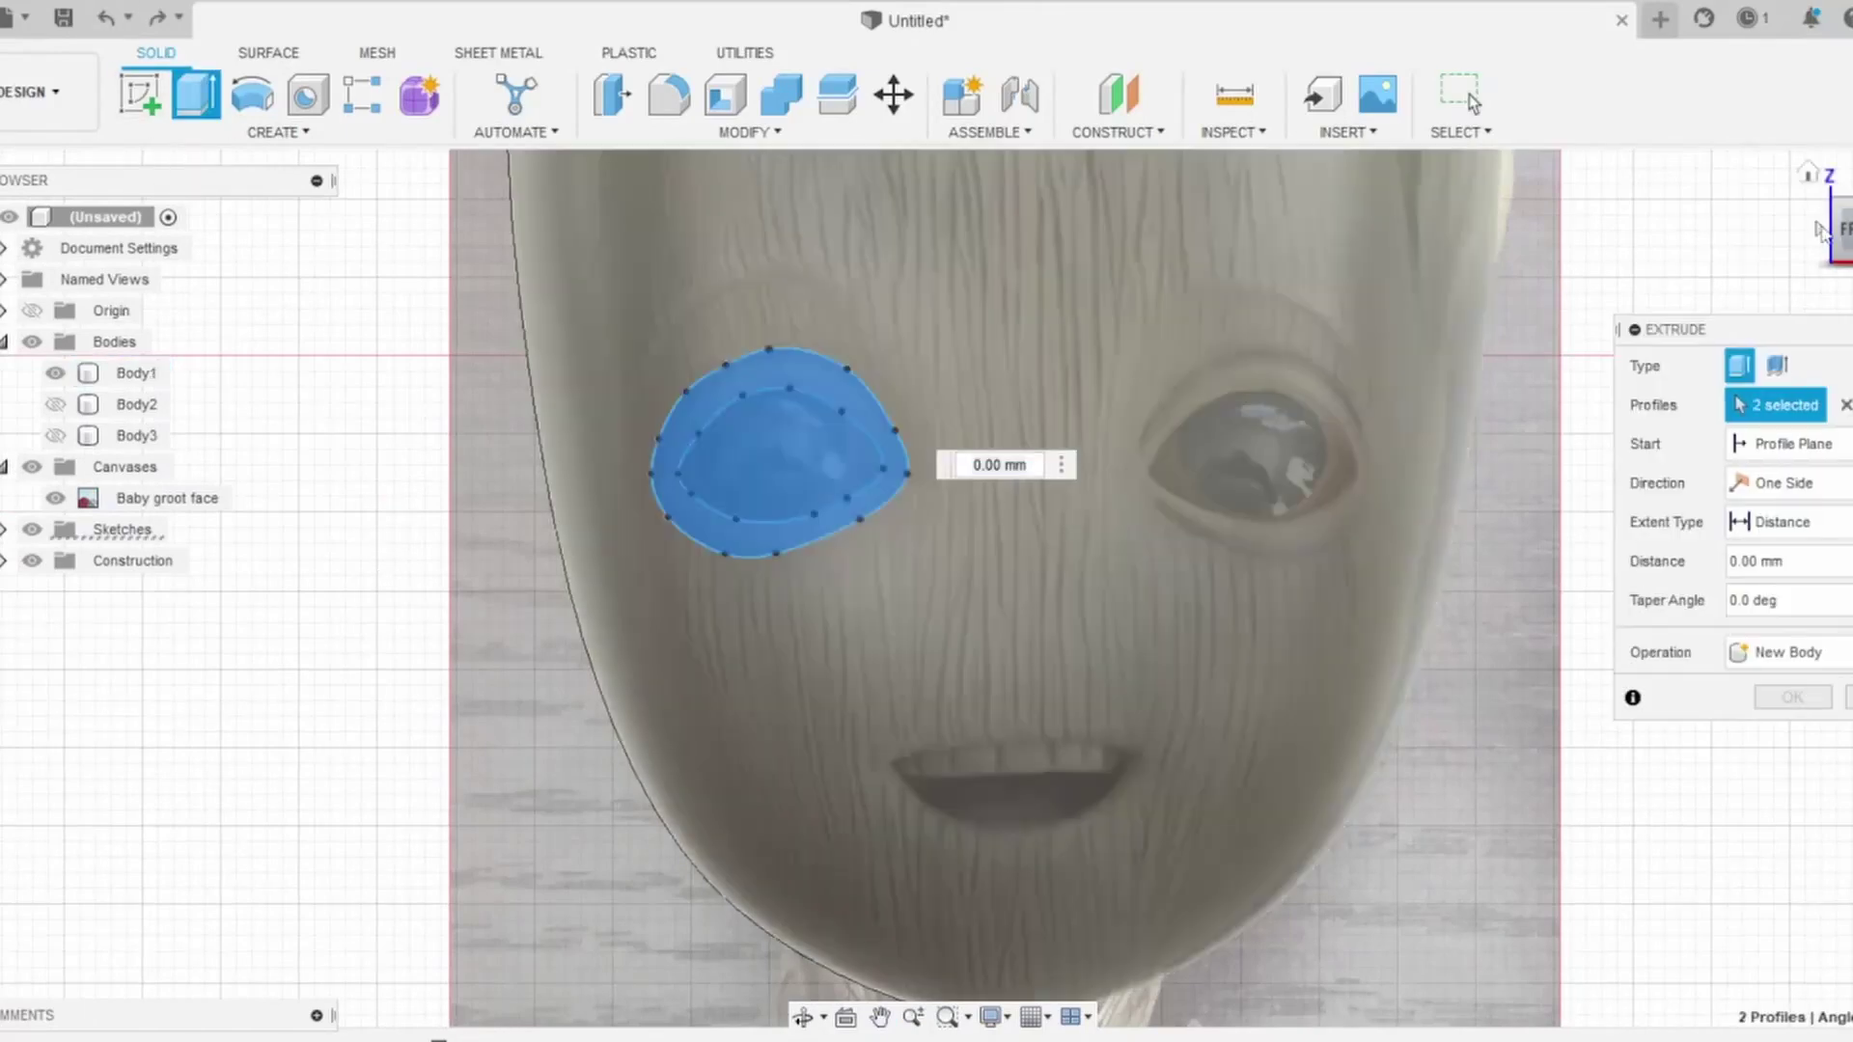
pyautogui.keyDown('shift'); pyautogui.moveTo(768, 471); pyautogui.dragTo(789, 659, button='middle'); pyautogui.keyUp('shift')
pyautogui.keyDown('shift'); pyautogui.moveTo(825, 571); pyautogui.dragTo(822, 695, button='middle'); pyautogui.keyUp('shift')
pyautogui.moveTo(822, 695); pyautogui.dragTo(820, 667)
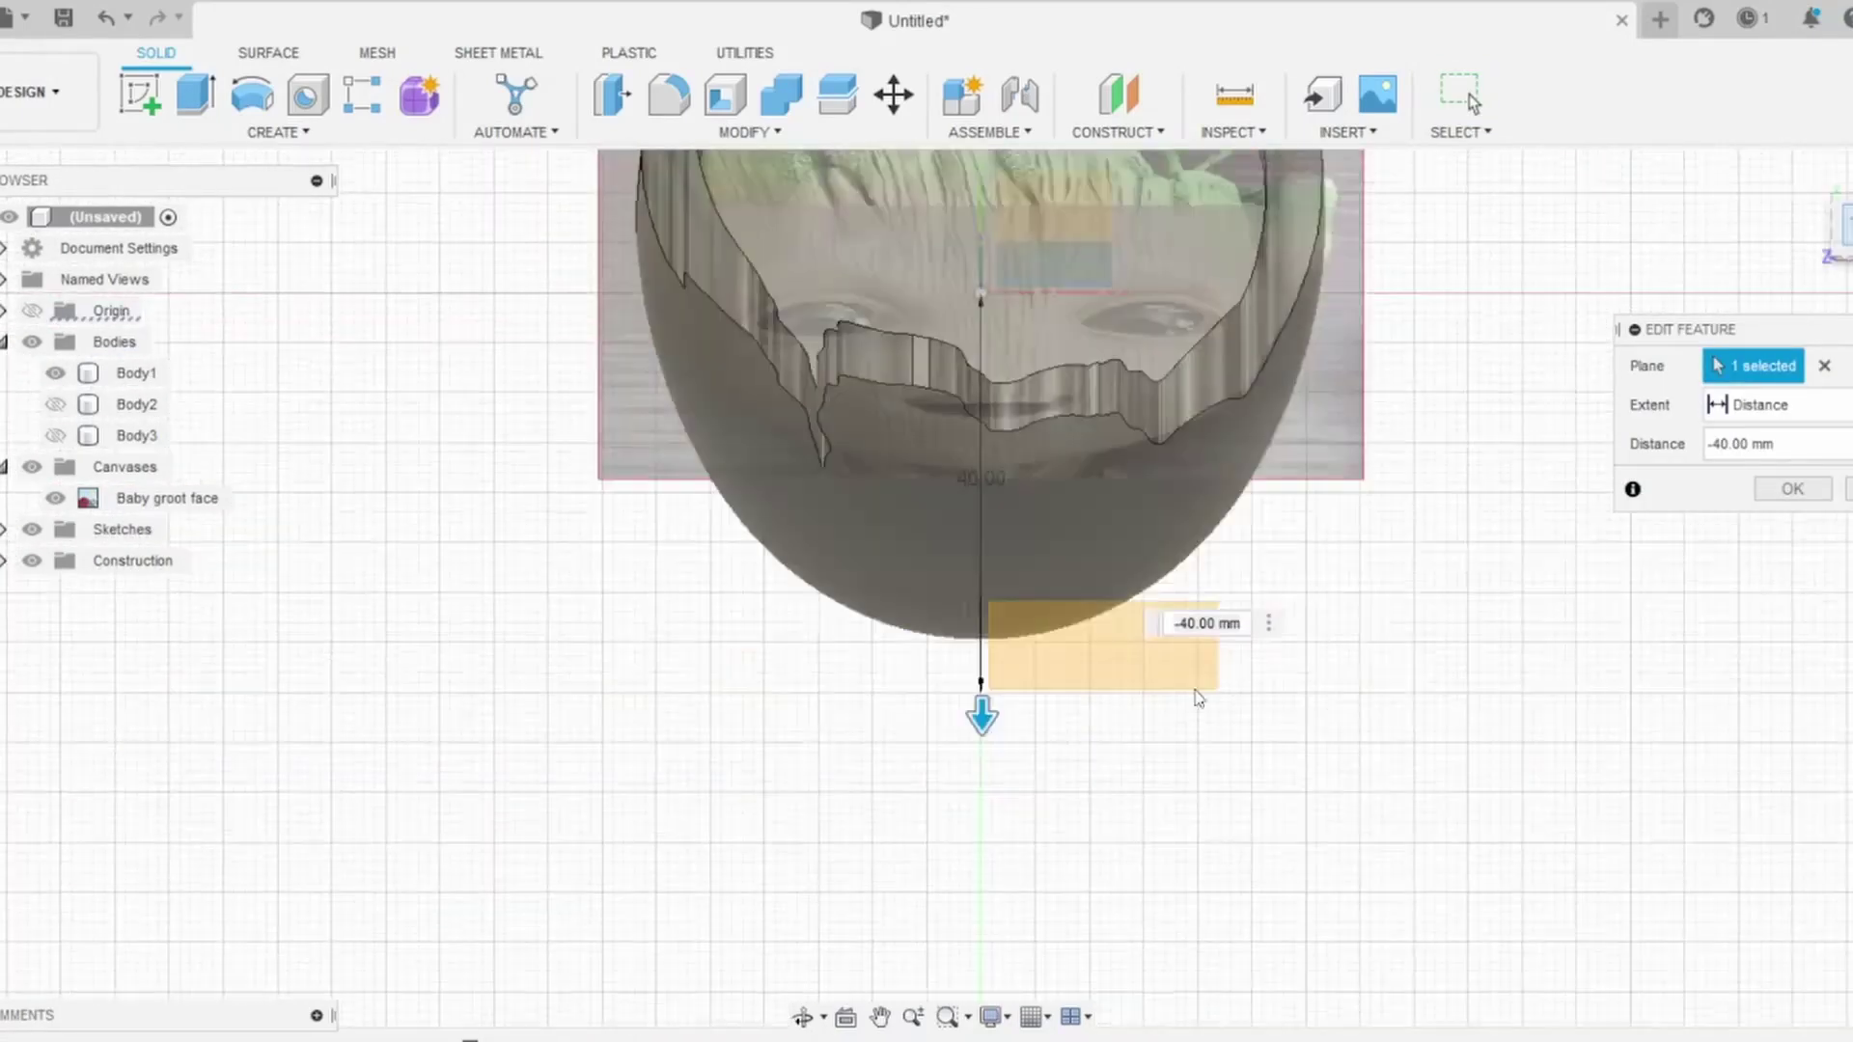
pyautogui.click(1843, 503)
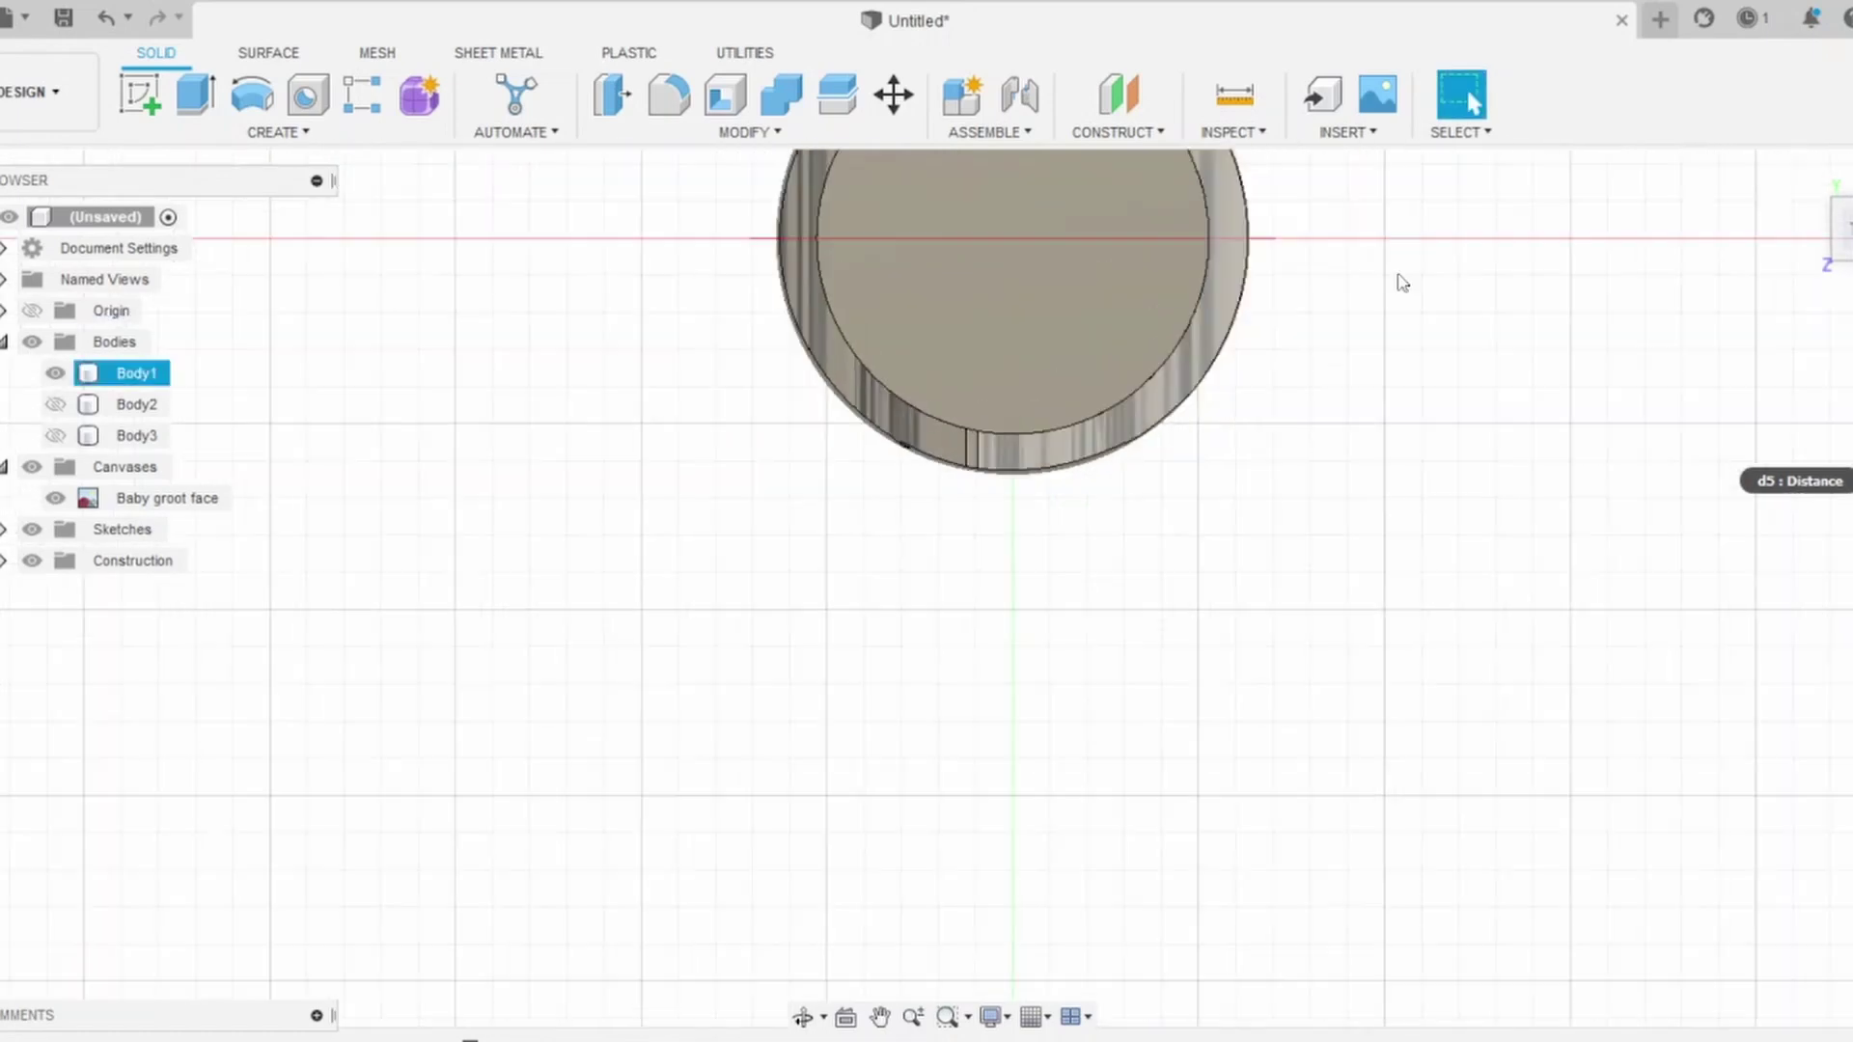
pyautogui.click(278, 132)
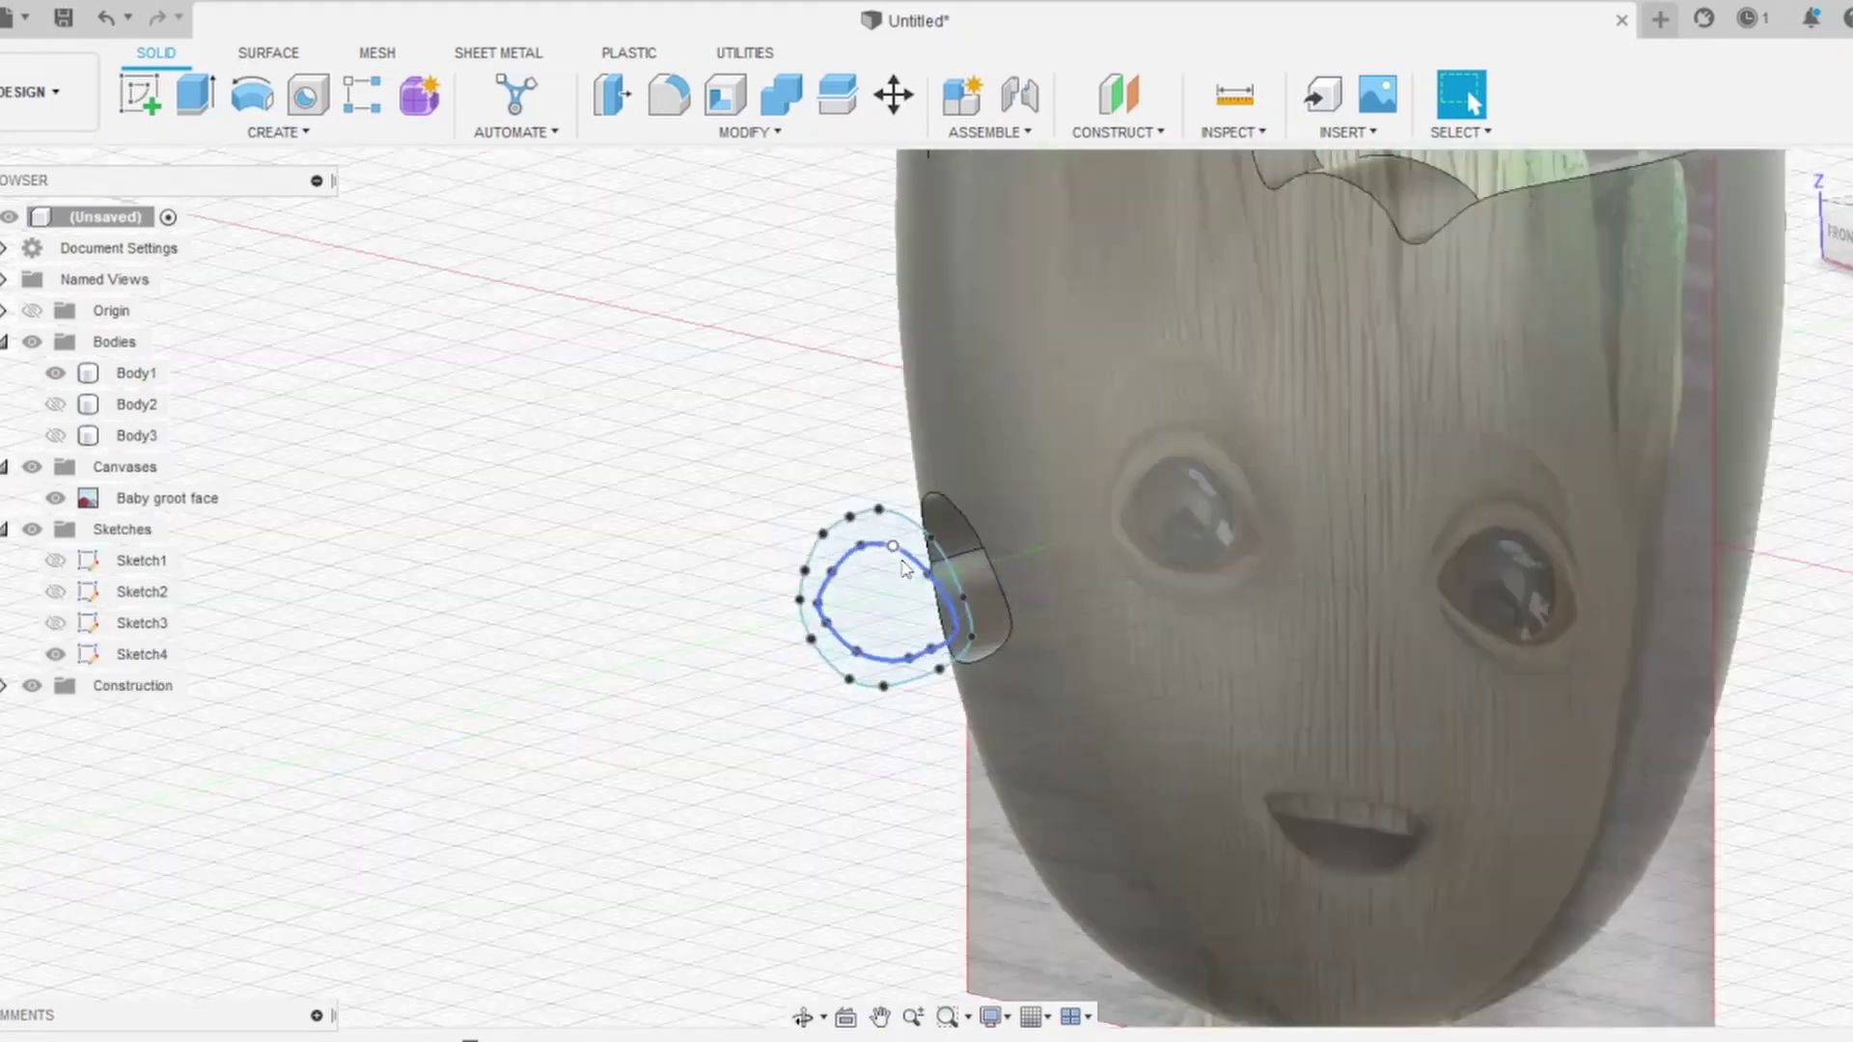
# Step: Extrude the outer eye rim profile 10 mm into a hollow tube and inspect it
pyautogui.click(906, 570)
pyautogui.press('e')
pyautogui.moveTo(1295, 389); pyautogui.dragTo(1452, 396)
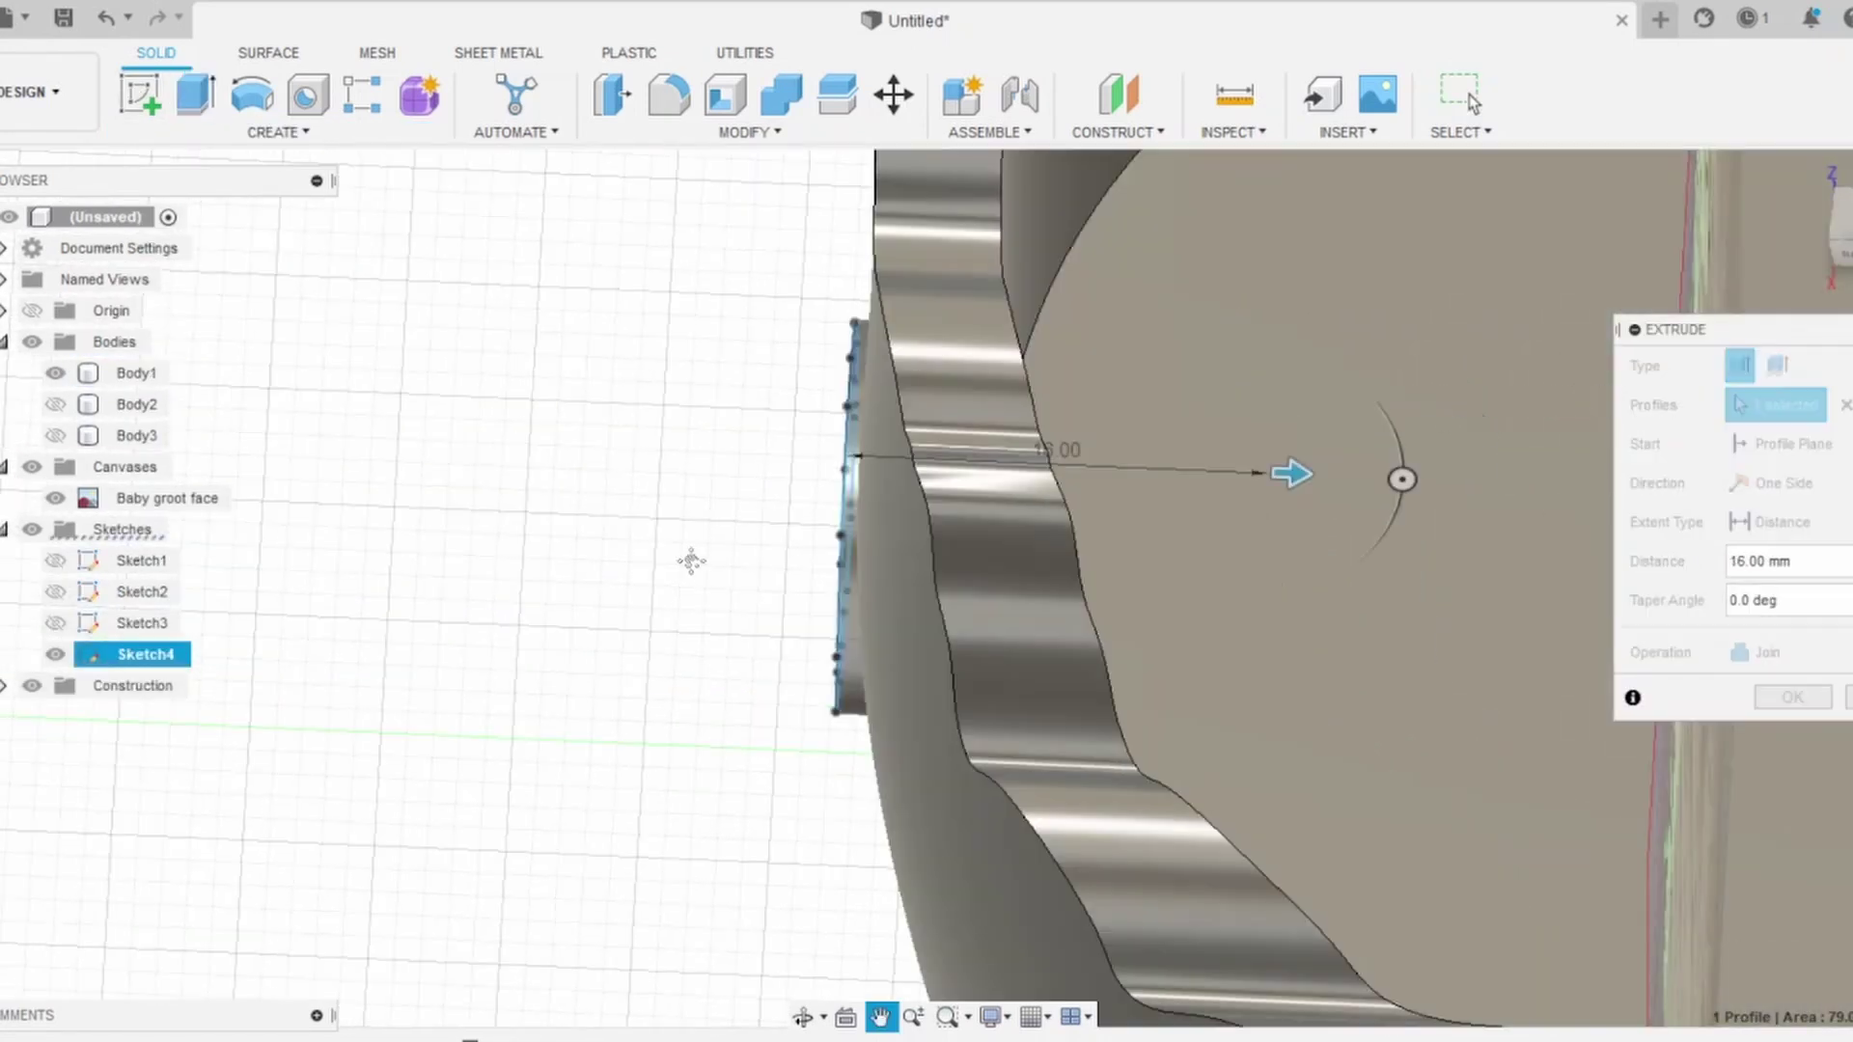
pyautogui.press('Return')
pyautogui.click(1804, 260)
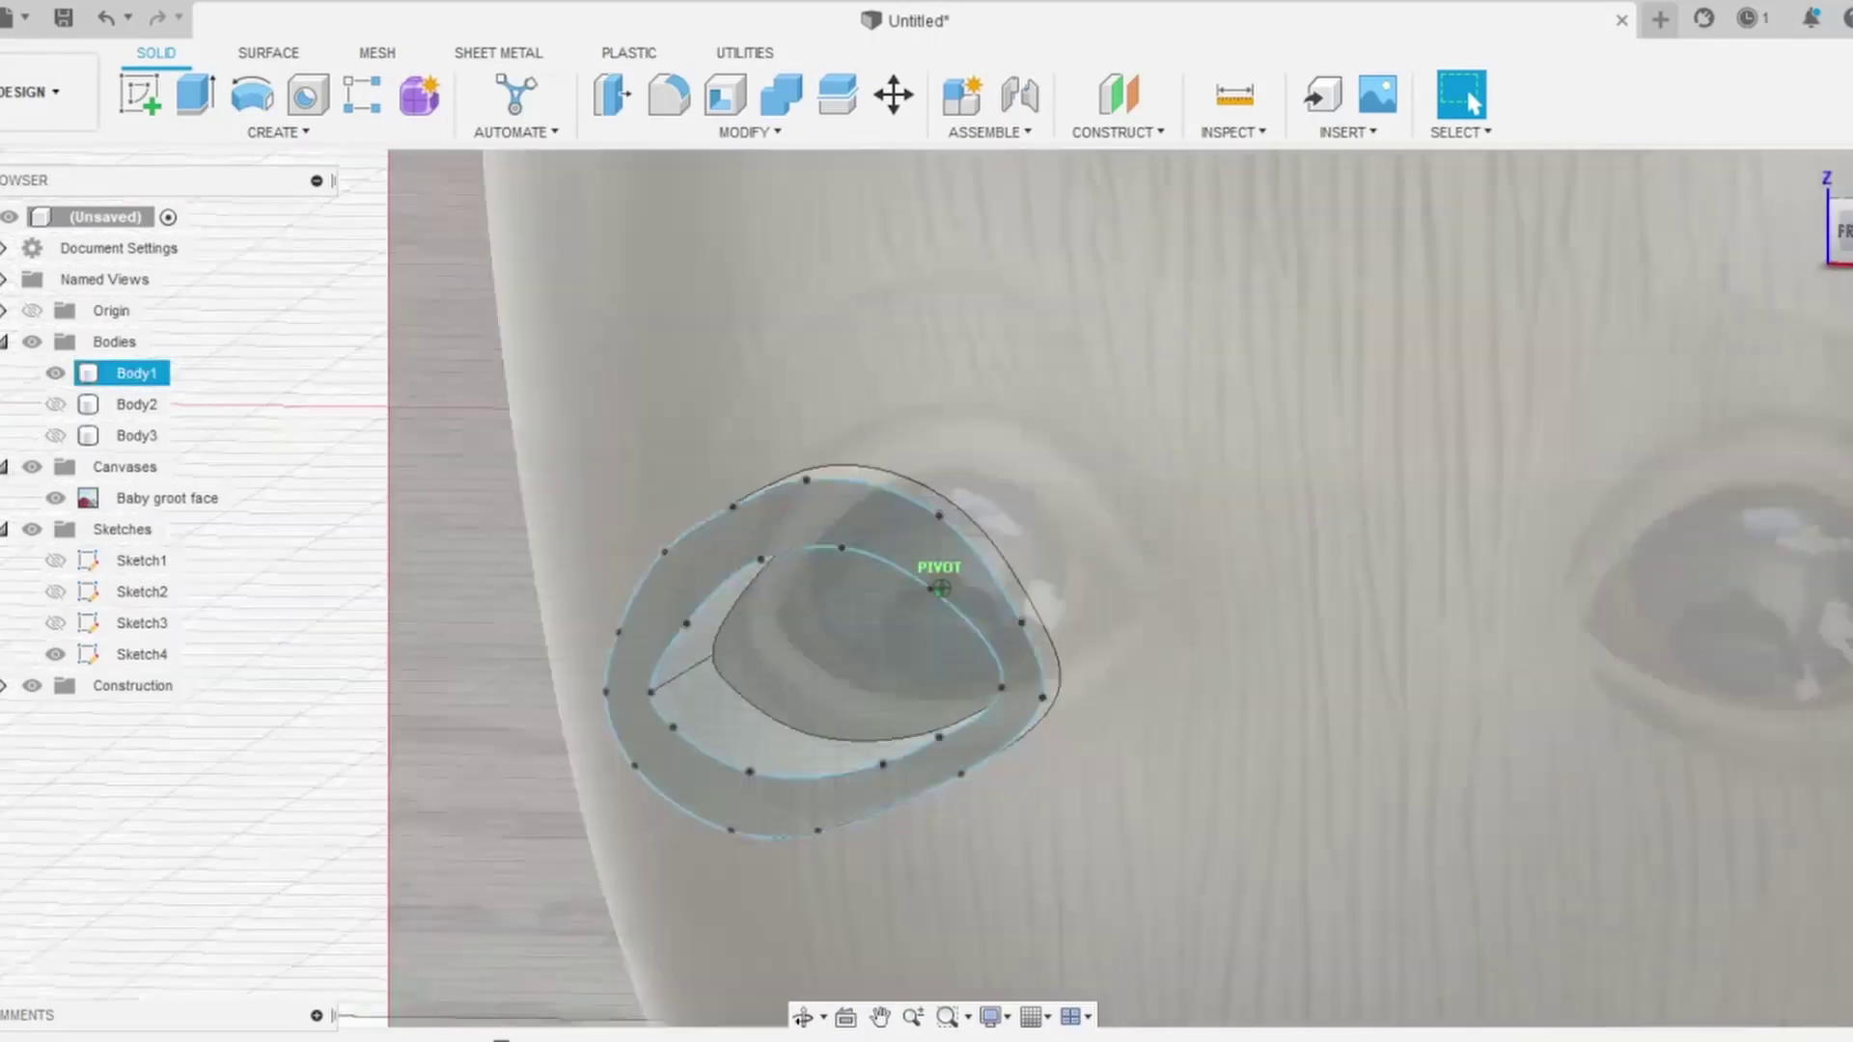
pyautogui.moveTo(577, 524)
pyautogui.keyDown('shift'); pyautogui.mouseDown(button='middle')
pyautogui.moveTo(1571, 471)
pyautogui.moveTo(1571, 289)
pyautogui.mouseUp(button='middle'); pyautogui.keyUp('shift')
pyautogui.click(748, 132)
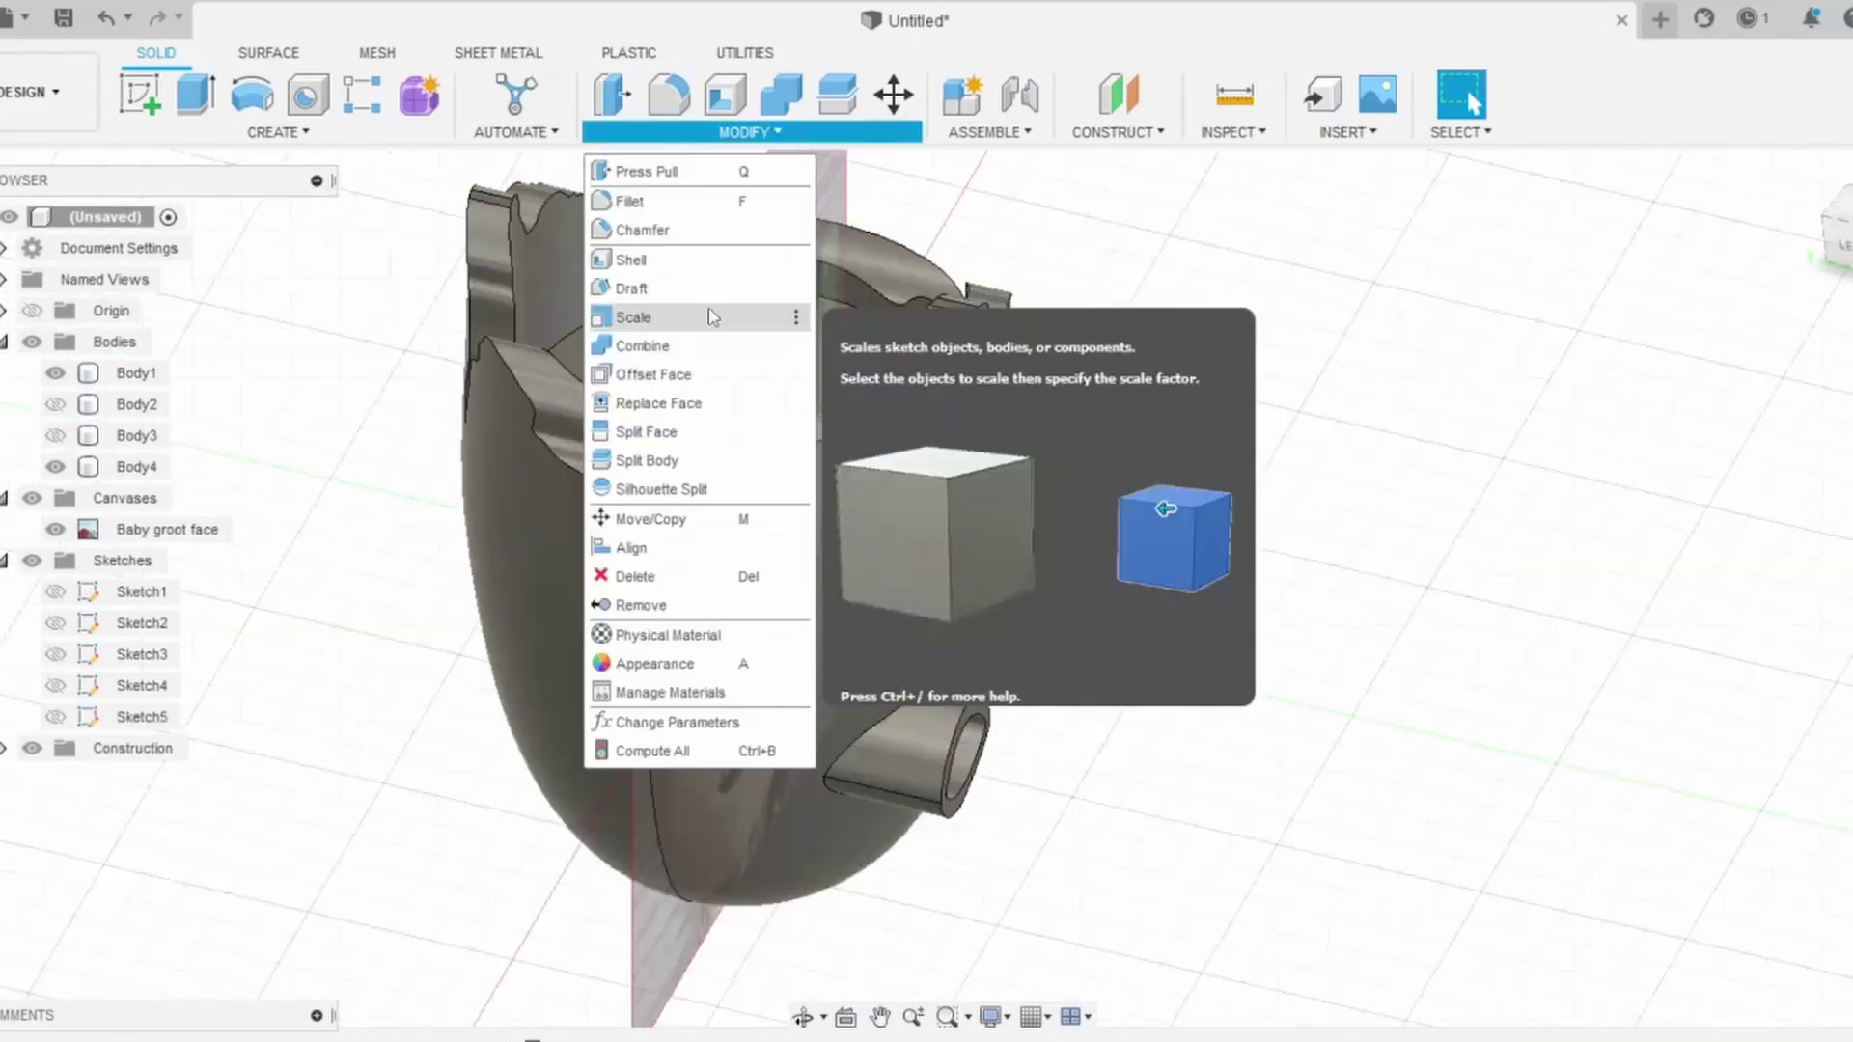
# Step: Split the eye rim tube using the head body as the splitting tool
pyautogui.click(648, 461)
pyautogui.click(972, 752)
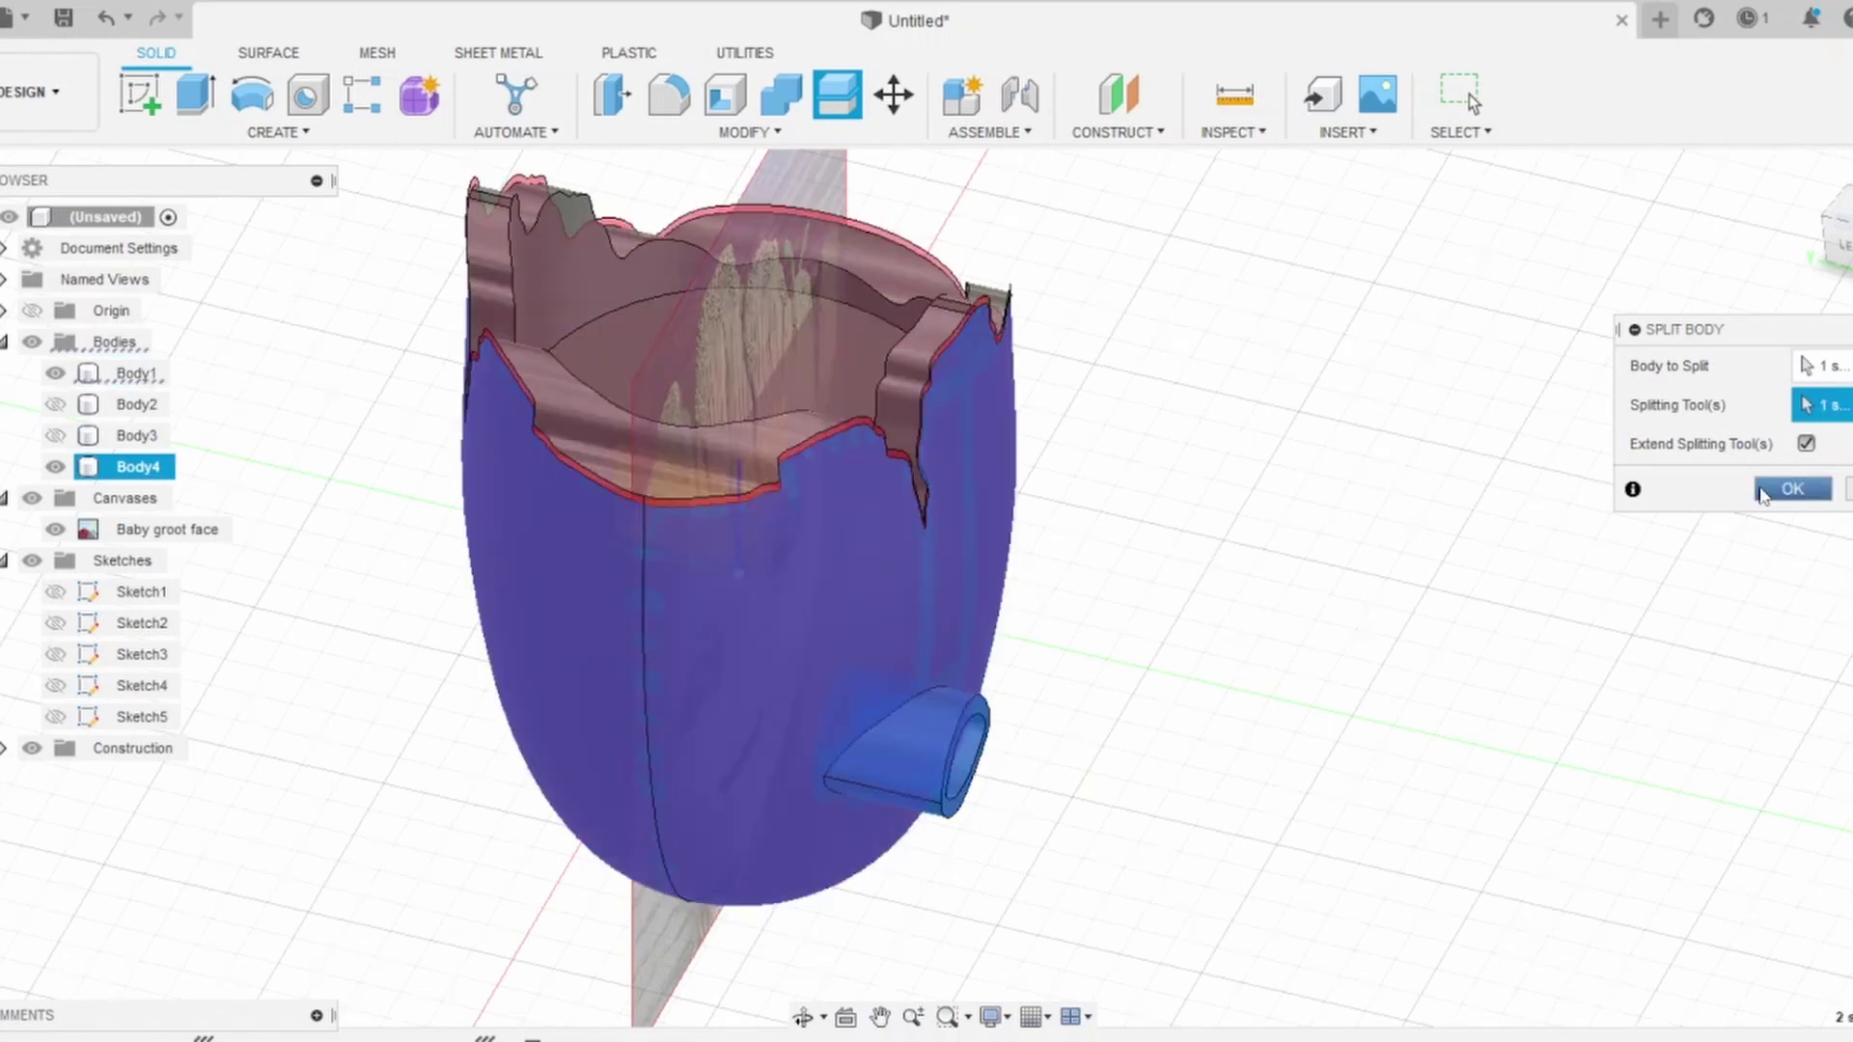
pyautogui.click(1793, 489)
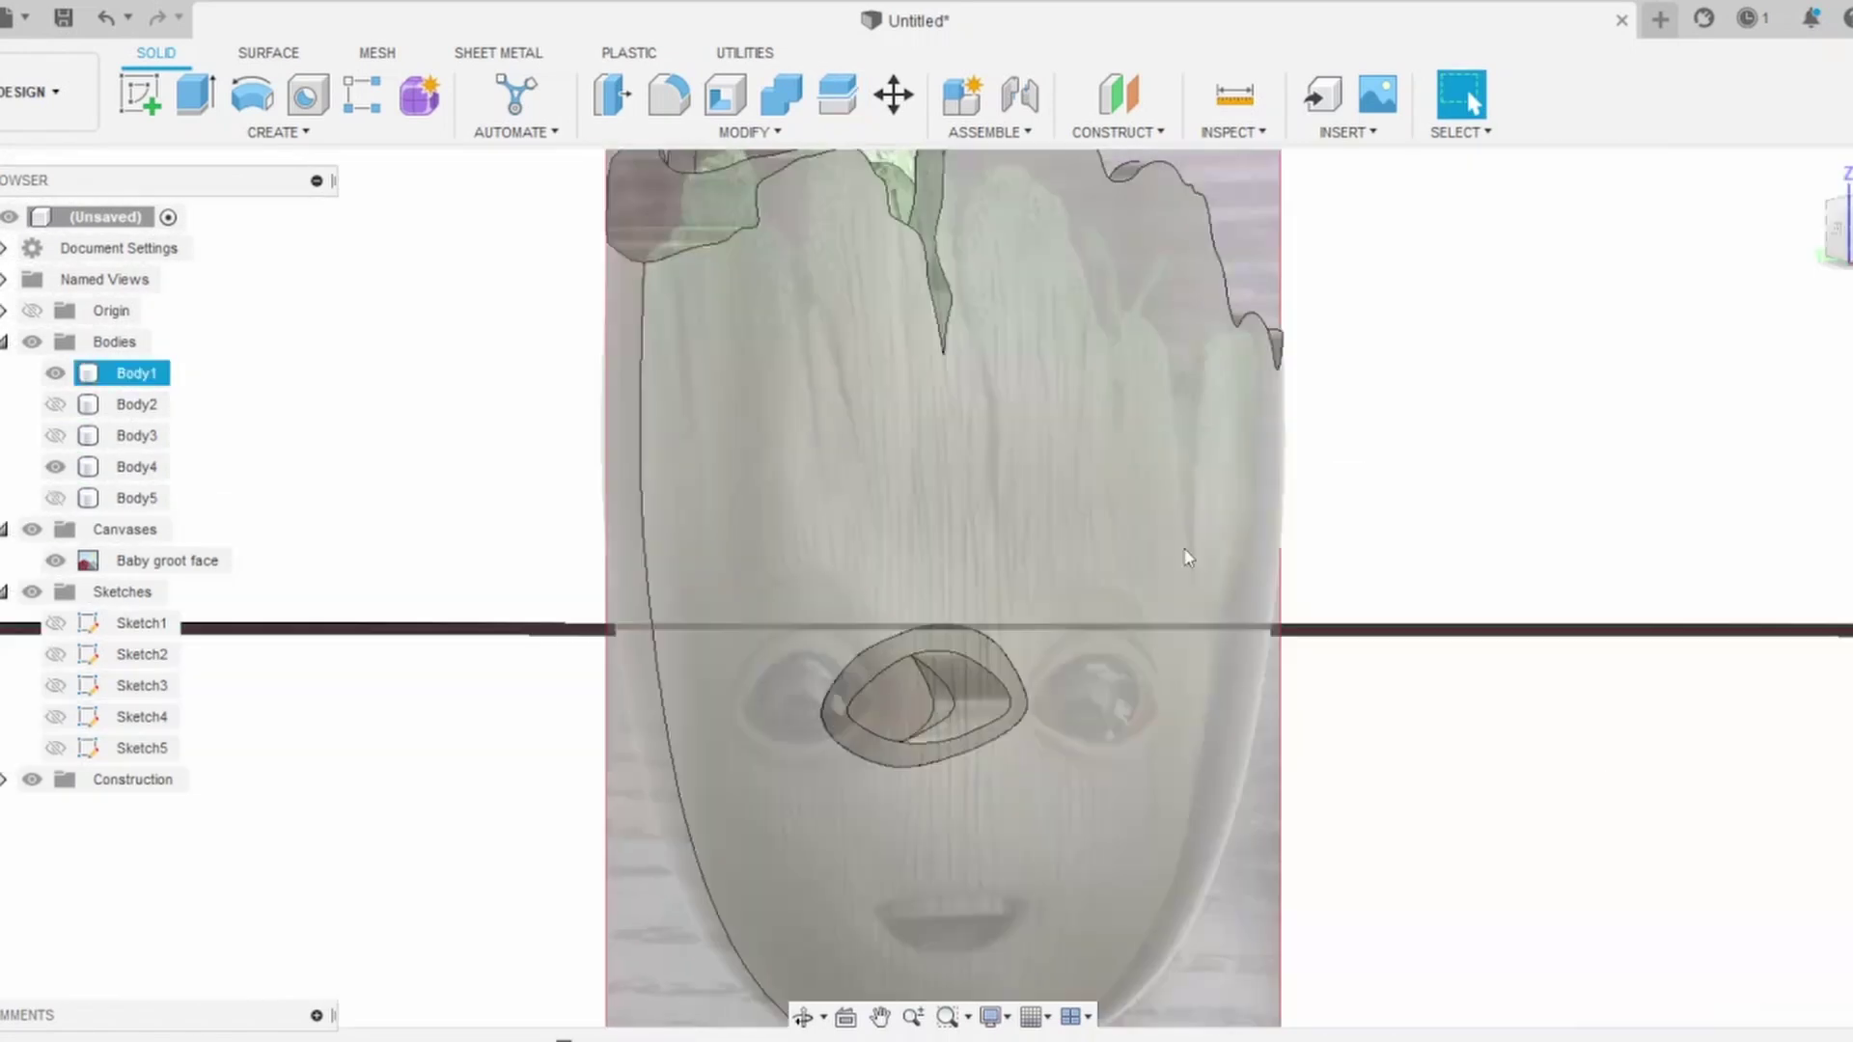
pyautogui.scroll(5, 1788, 359)
# Step: Round the ring edges with a 1 mm fillet and extend the rim 14 mm to the face
pyautogui.click(668, 95)
pyautogui.click(1012, 703)
pyautogui.scroll(3, 1018, 700)
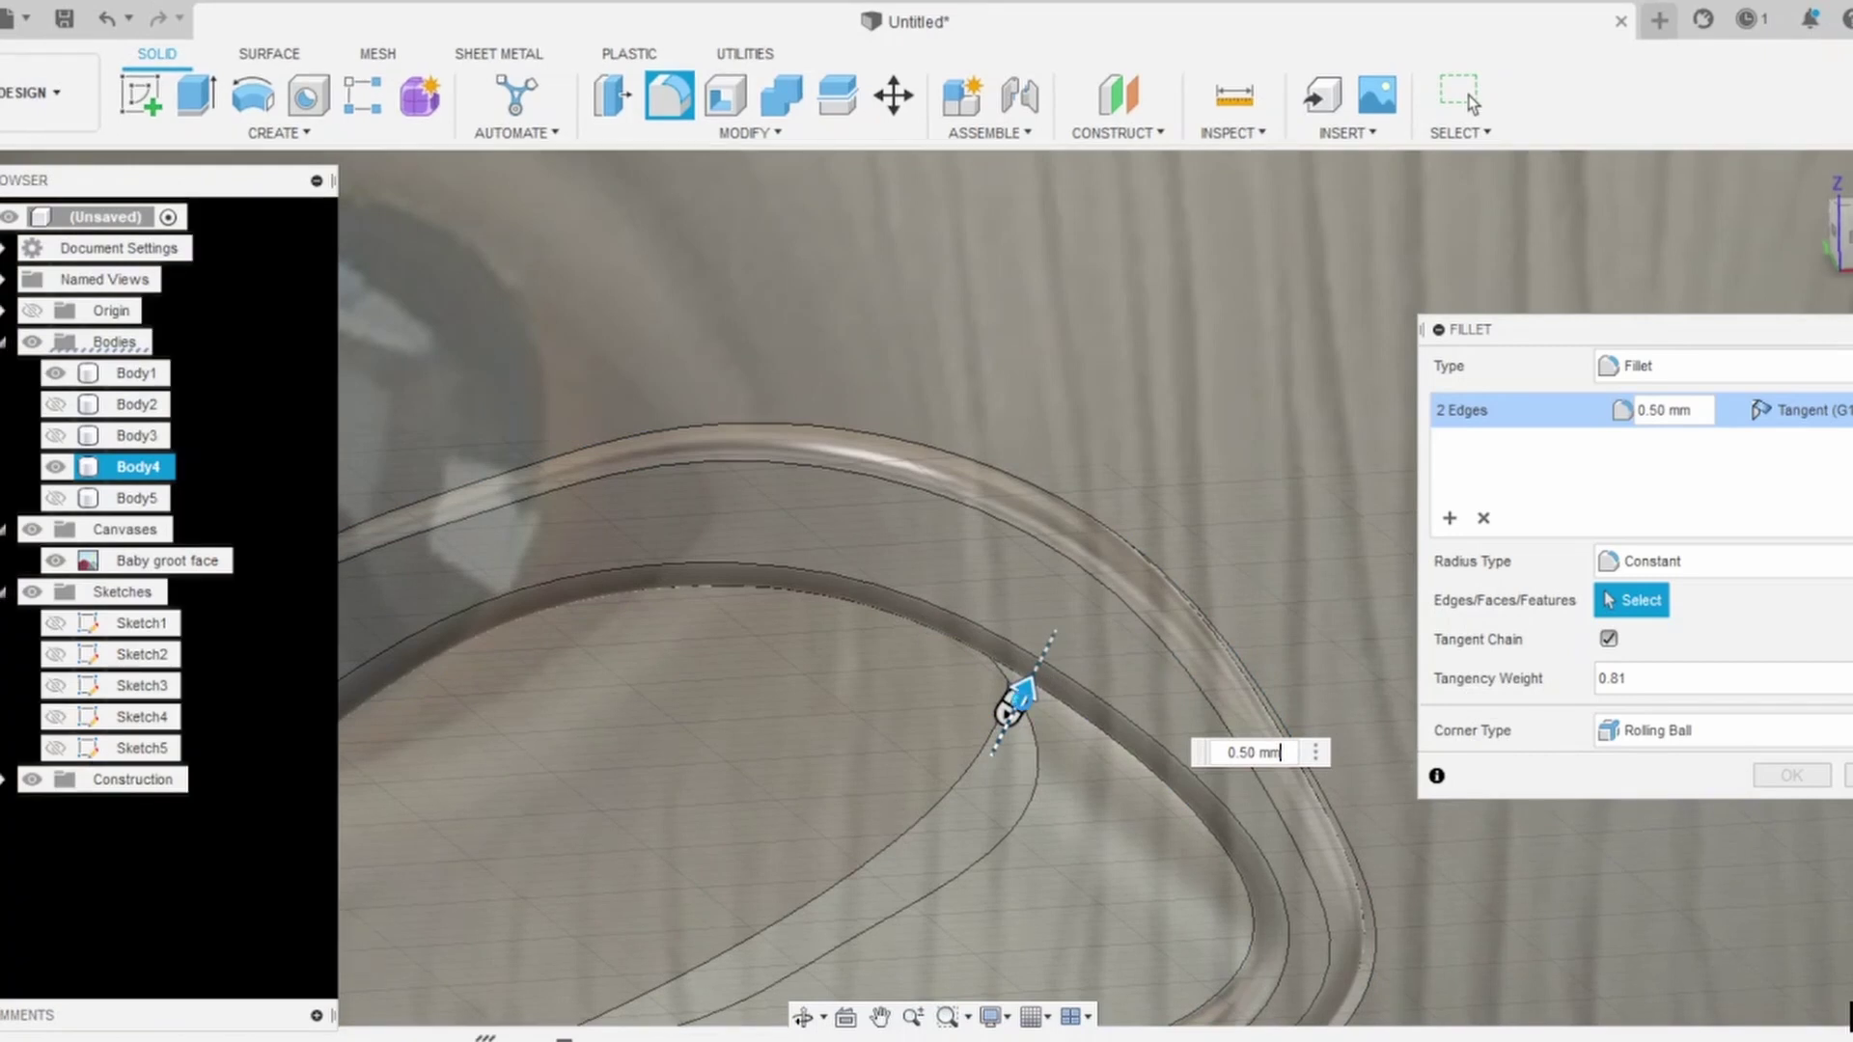
pyautogui.write('2')
pyautogui.press('Return')
pyautogui.scroll(-3, 1116, 527)
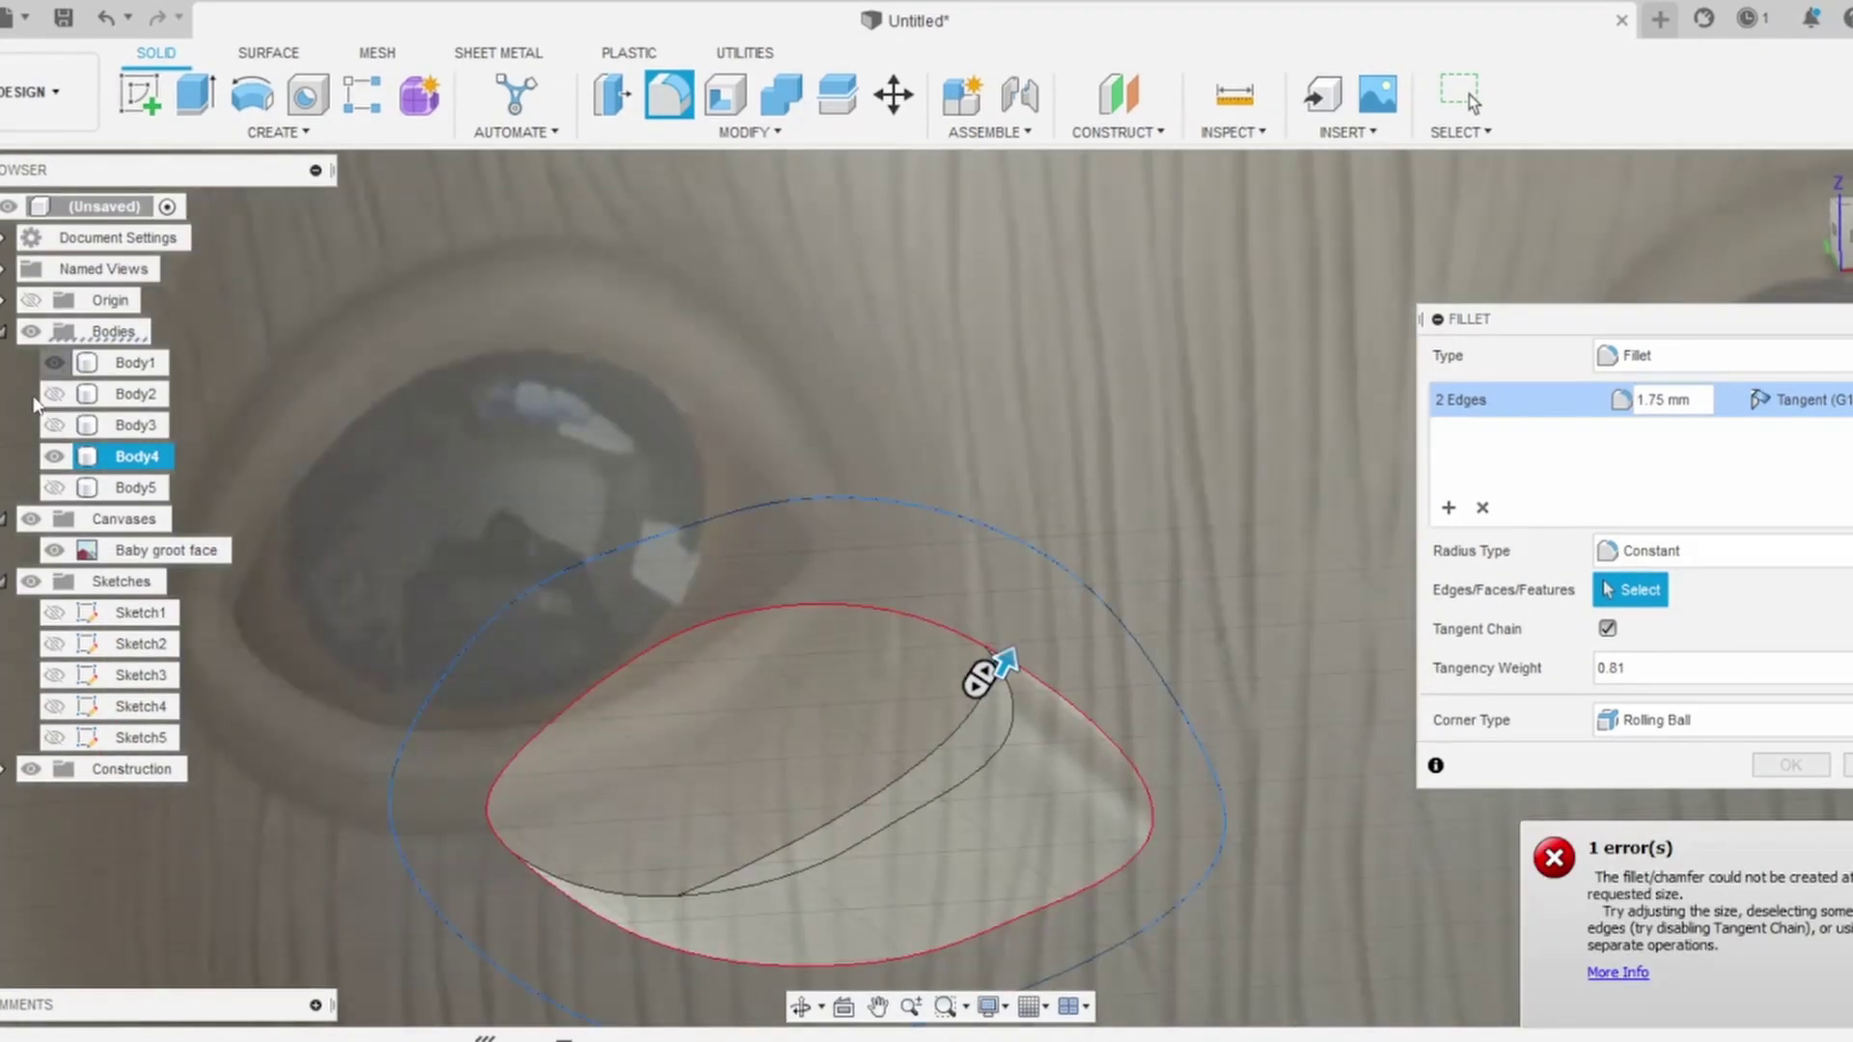
pyautogui.keyDown('shift'); pyautogui.moveTo(981, 613); pyautogui.dragTo(1007, 649, button='middle'); pyautogui.keyUp('shift')
pyautogui.write('1')
pyautogui.scroll(-3, 1004, 649)
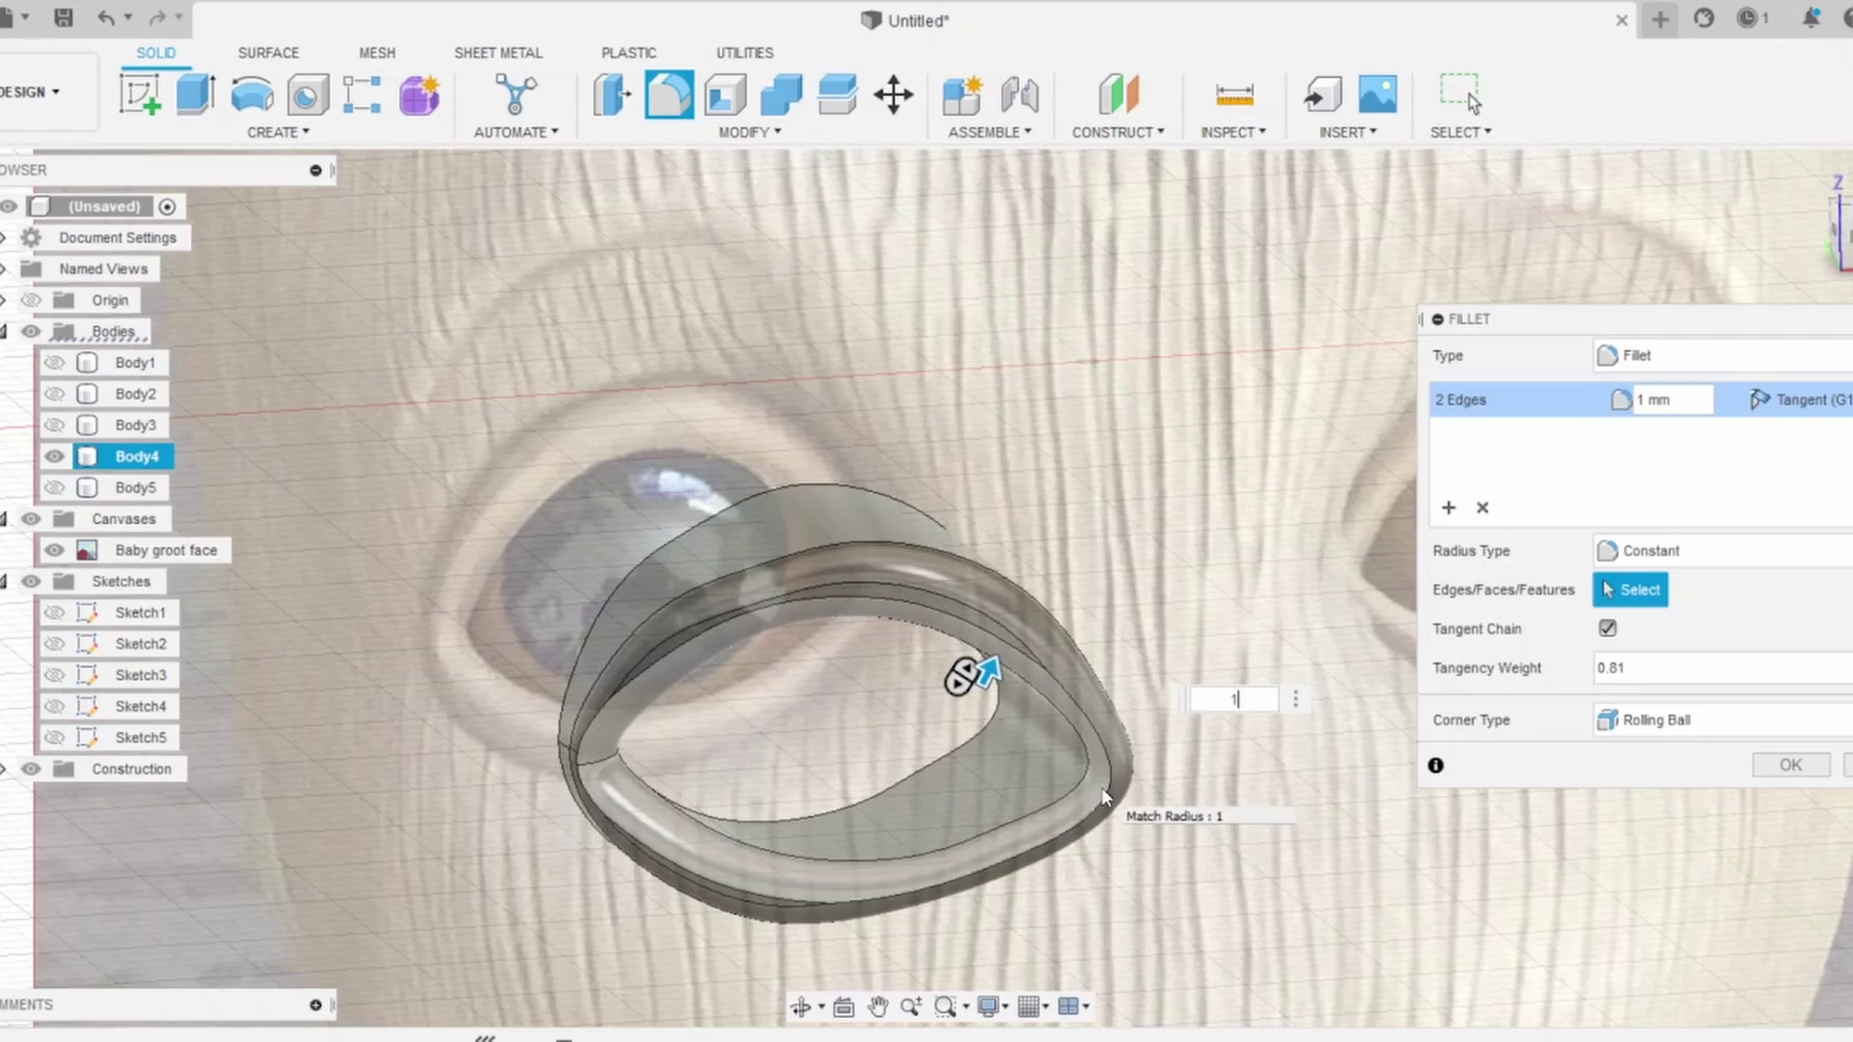
pyautogui.press('Escape')
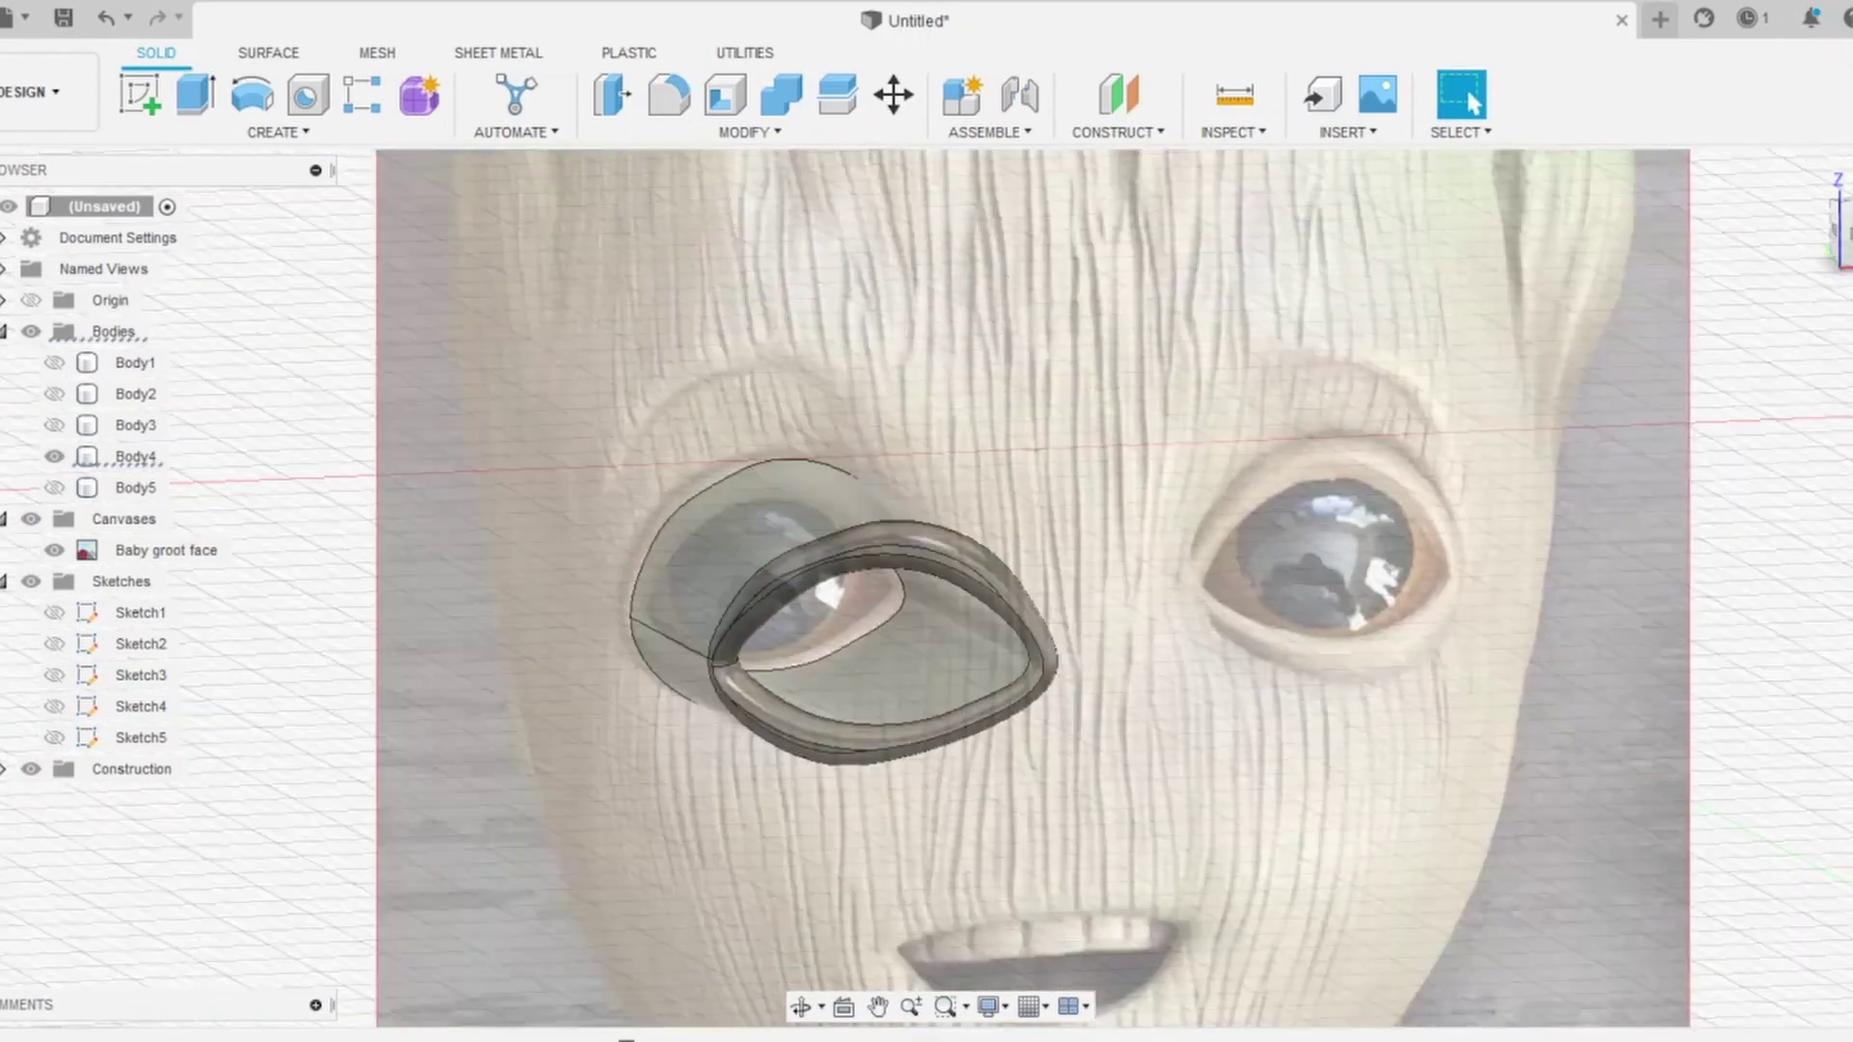
pyautogui.keyDown('shift'); pyautogui.moveTo(941, 588); pyautogui.dragTo(1023, 599, button='middle'); pyautogui.keyUp('shift')
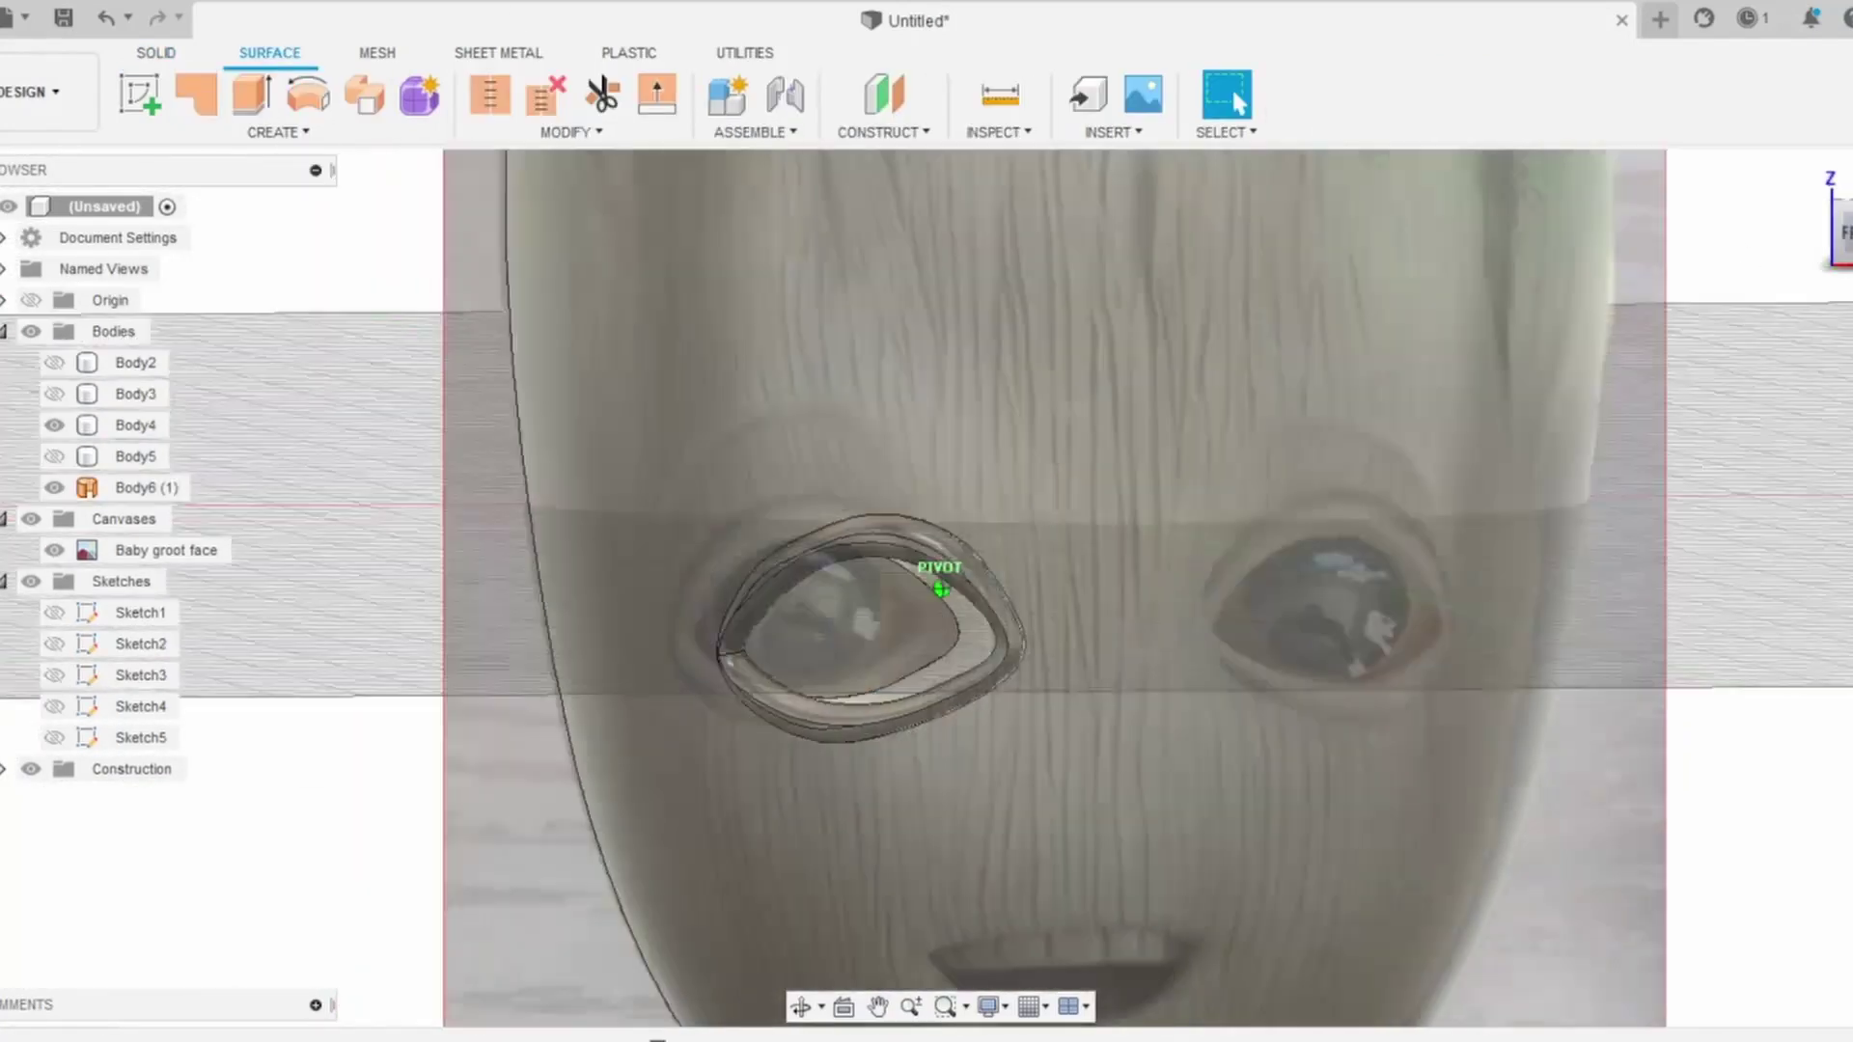
# Step: Add a 10 mm sphere body as the eyeball on the eye face
pyautogui.click(278, 132)
pyautogui.click(165, 595)
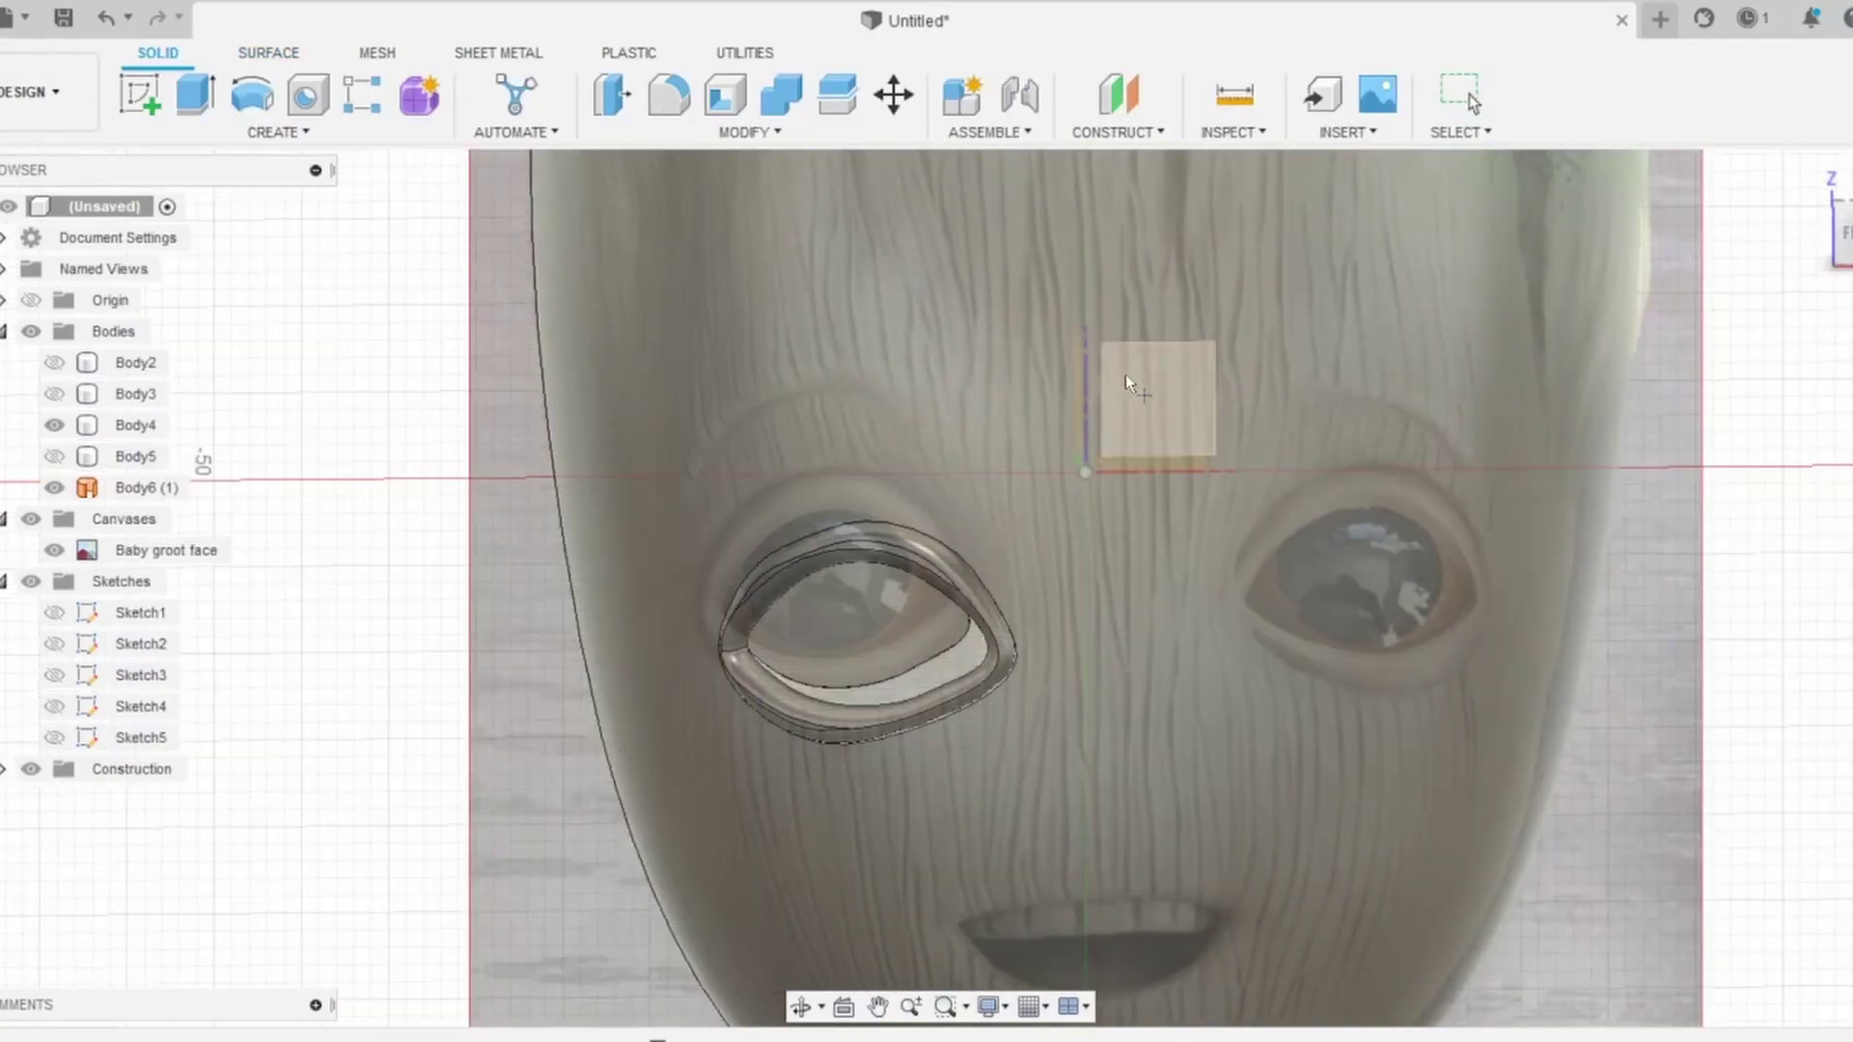
pyautogui.scroll(3, 1027, 579)
pyautogui.scroll(3, 997, 599)
pyautogui.write('13')
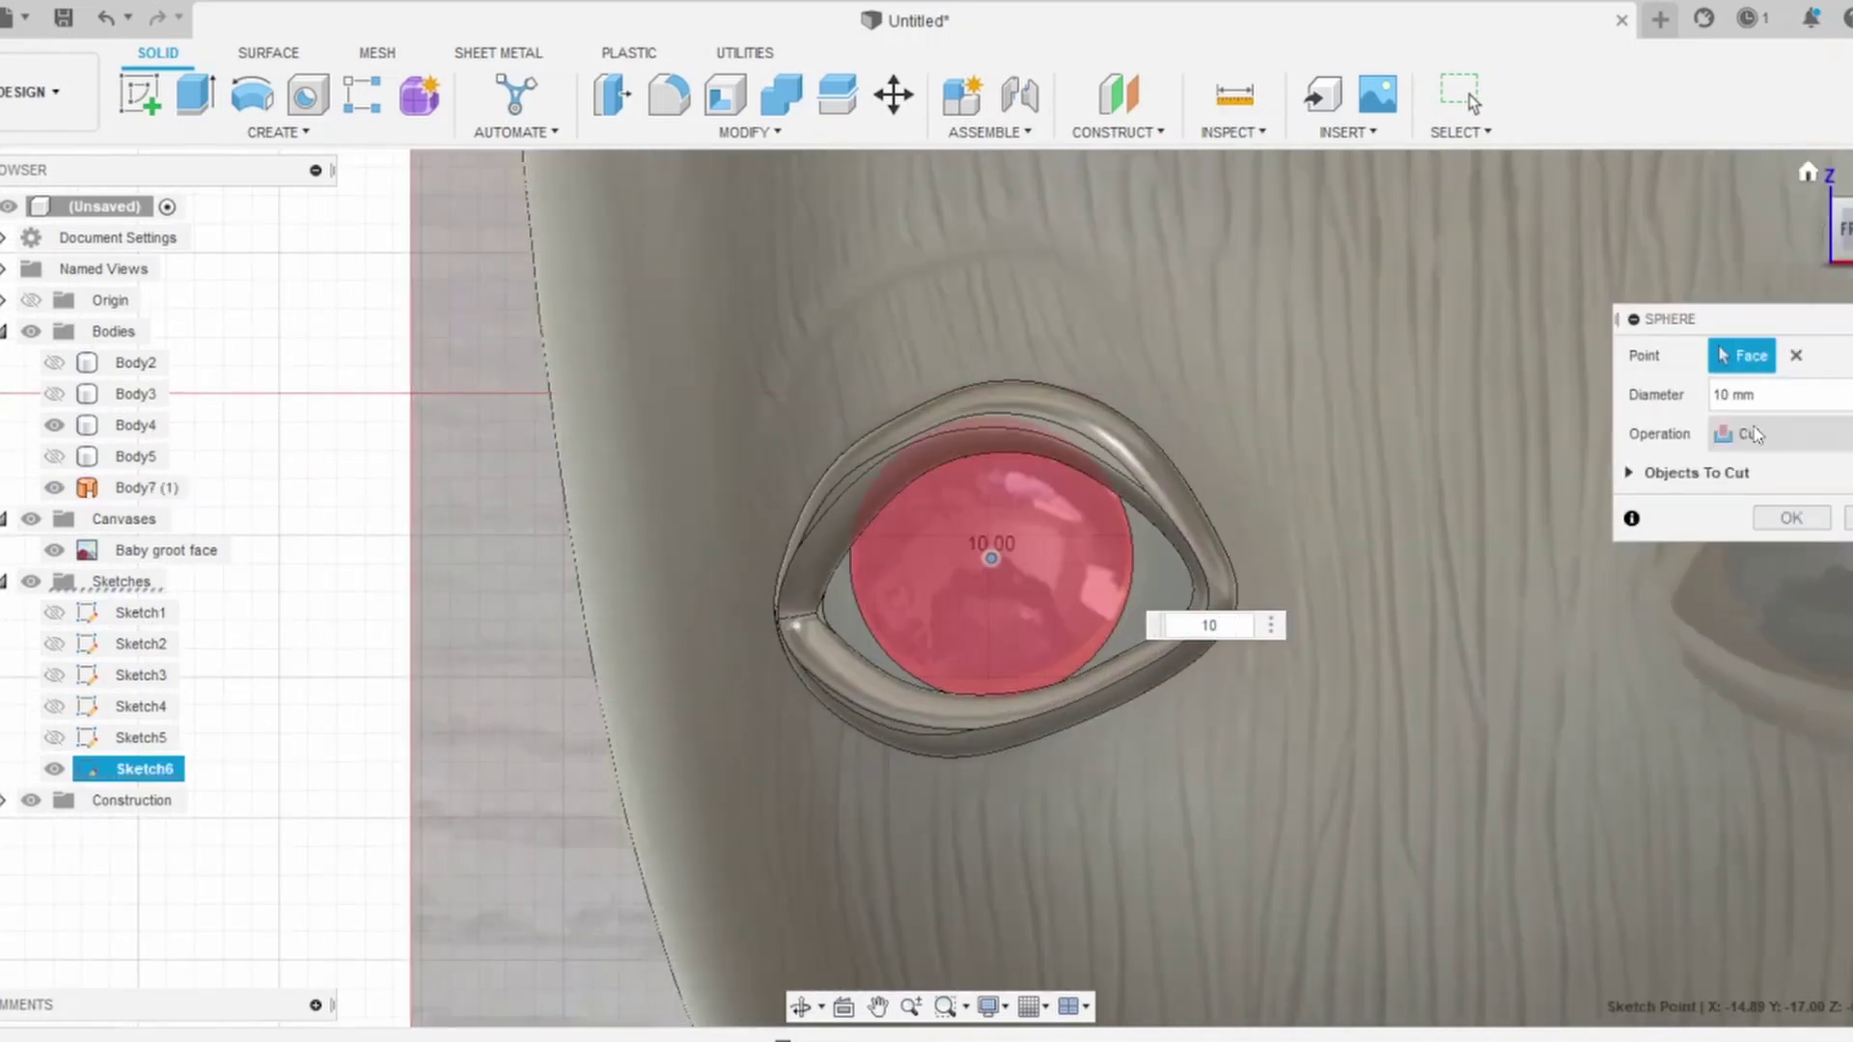
pyautogui.keyDown('shift'); pyautogui.moveTo(1029, 603); pyautogui.dragTo(1029, 541, button='middle'); pyautogui.keyUp('shift')
pyautogui.press('Return')
# Step: Move Body8 back into the socket and centre it within the eye rim
pyautogui.press('m')
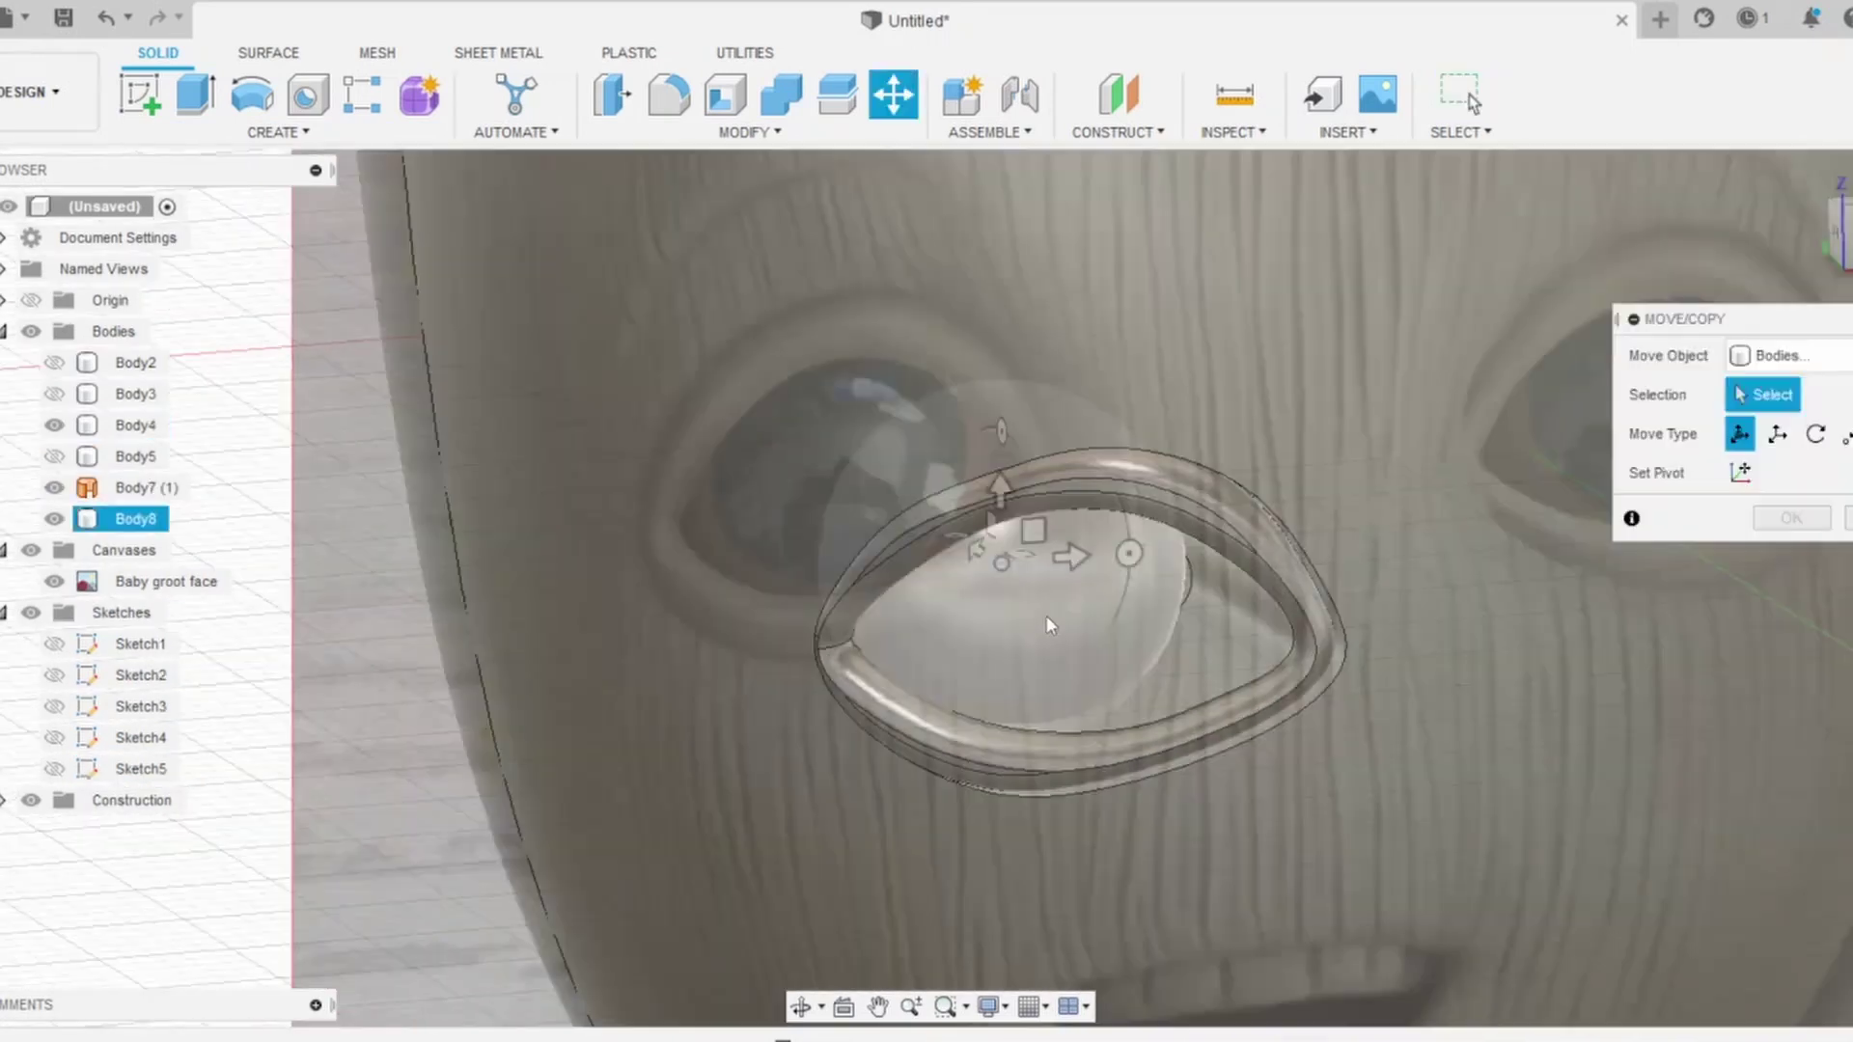
pyautogui.click(1046, 616)
pyautogui.keyDown('shift'); pyautogui.moveTo(1110, 565); pyautogui.dragTo(1048, 553, button='middle'); pyautogui.keyUp('shift')
pyautogui.moveTo(1048, 553); pyautogui.dragTo(997, 550)
pyautogui.keyDown('shift'); pyautogui.moveTo(997, 548); pyautogui.dragTo(1084, 550, button='middle'); pyautogui.keyUp('shift')
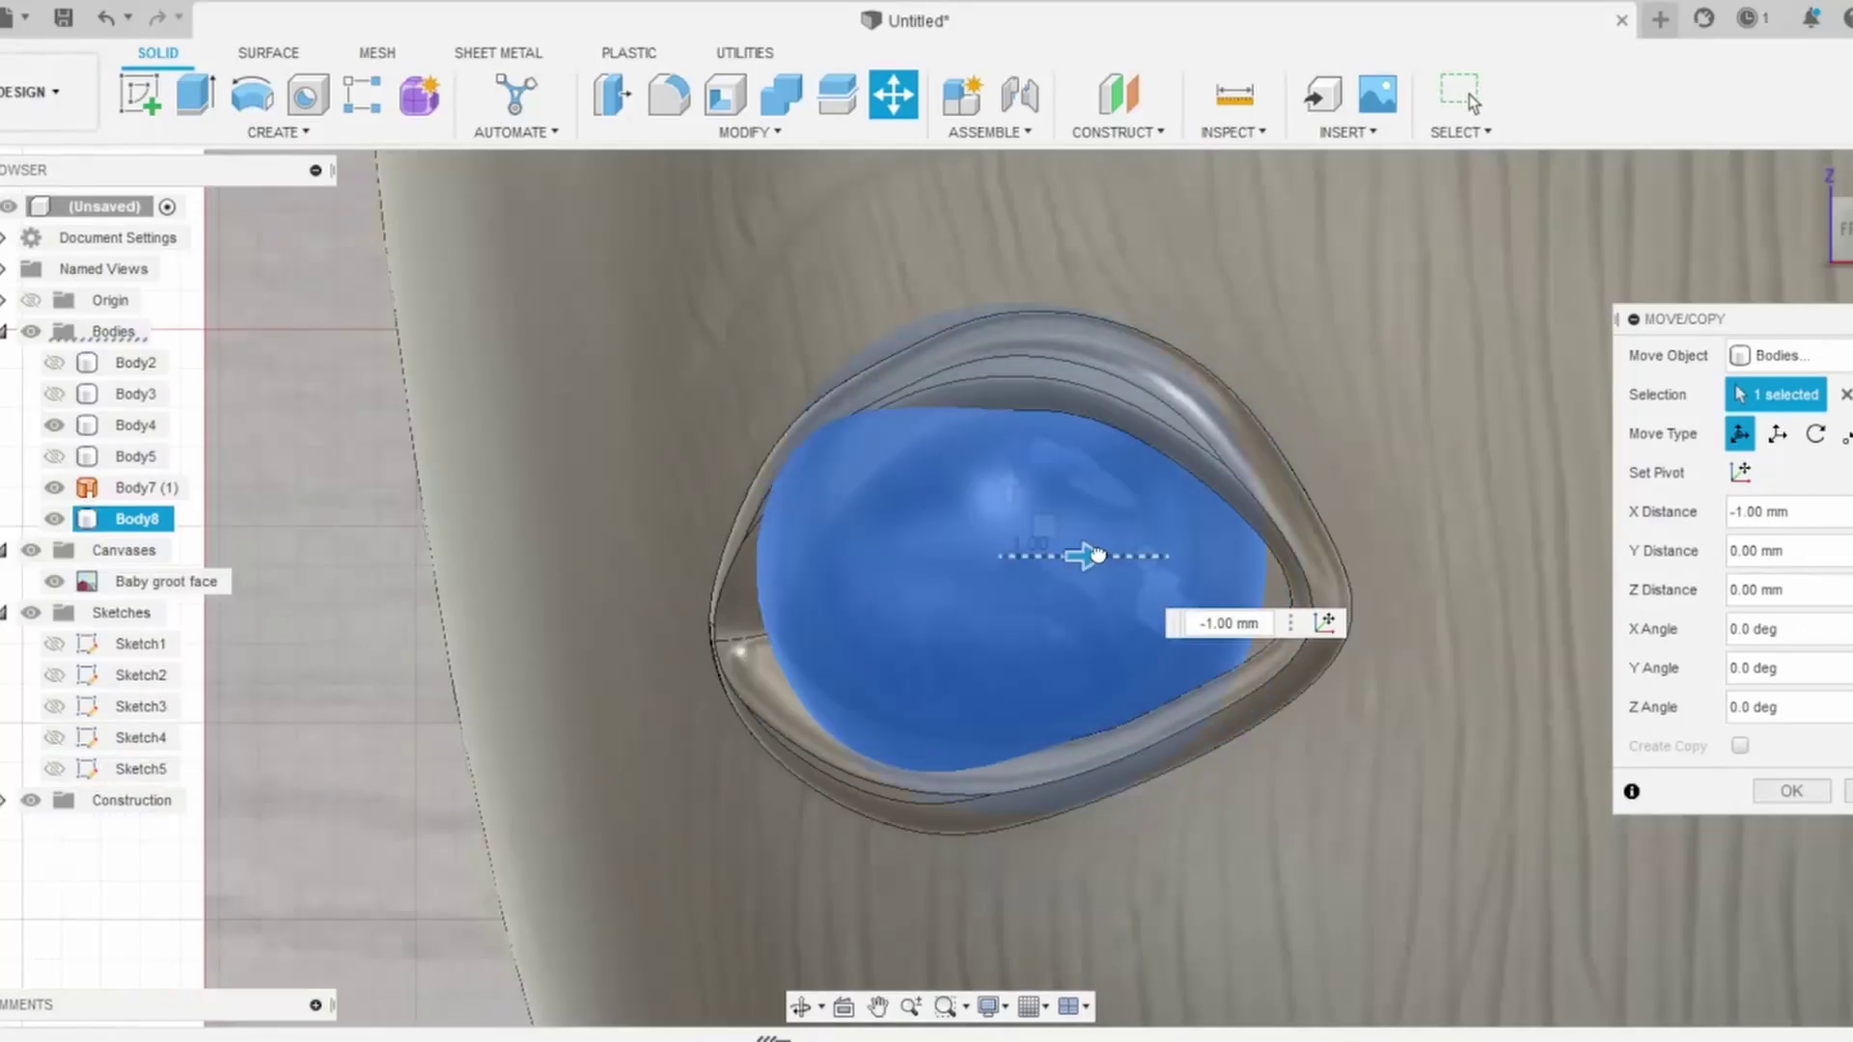
pyautogui.moveTo(1084, 550); pyautogui.dragTo(1083, 525)
pyautogui.keyDown('shift'); pyautogui.moveTo(1084, 525); pyautogui.dragTo(1071, 521, button='middle'); pyautogui.keyUp('shift')
pyautogui.moveTo(1071, 521); pyautogui.dragTo(1036, 522)
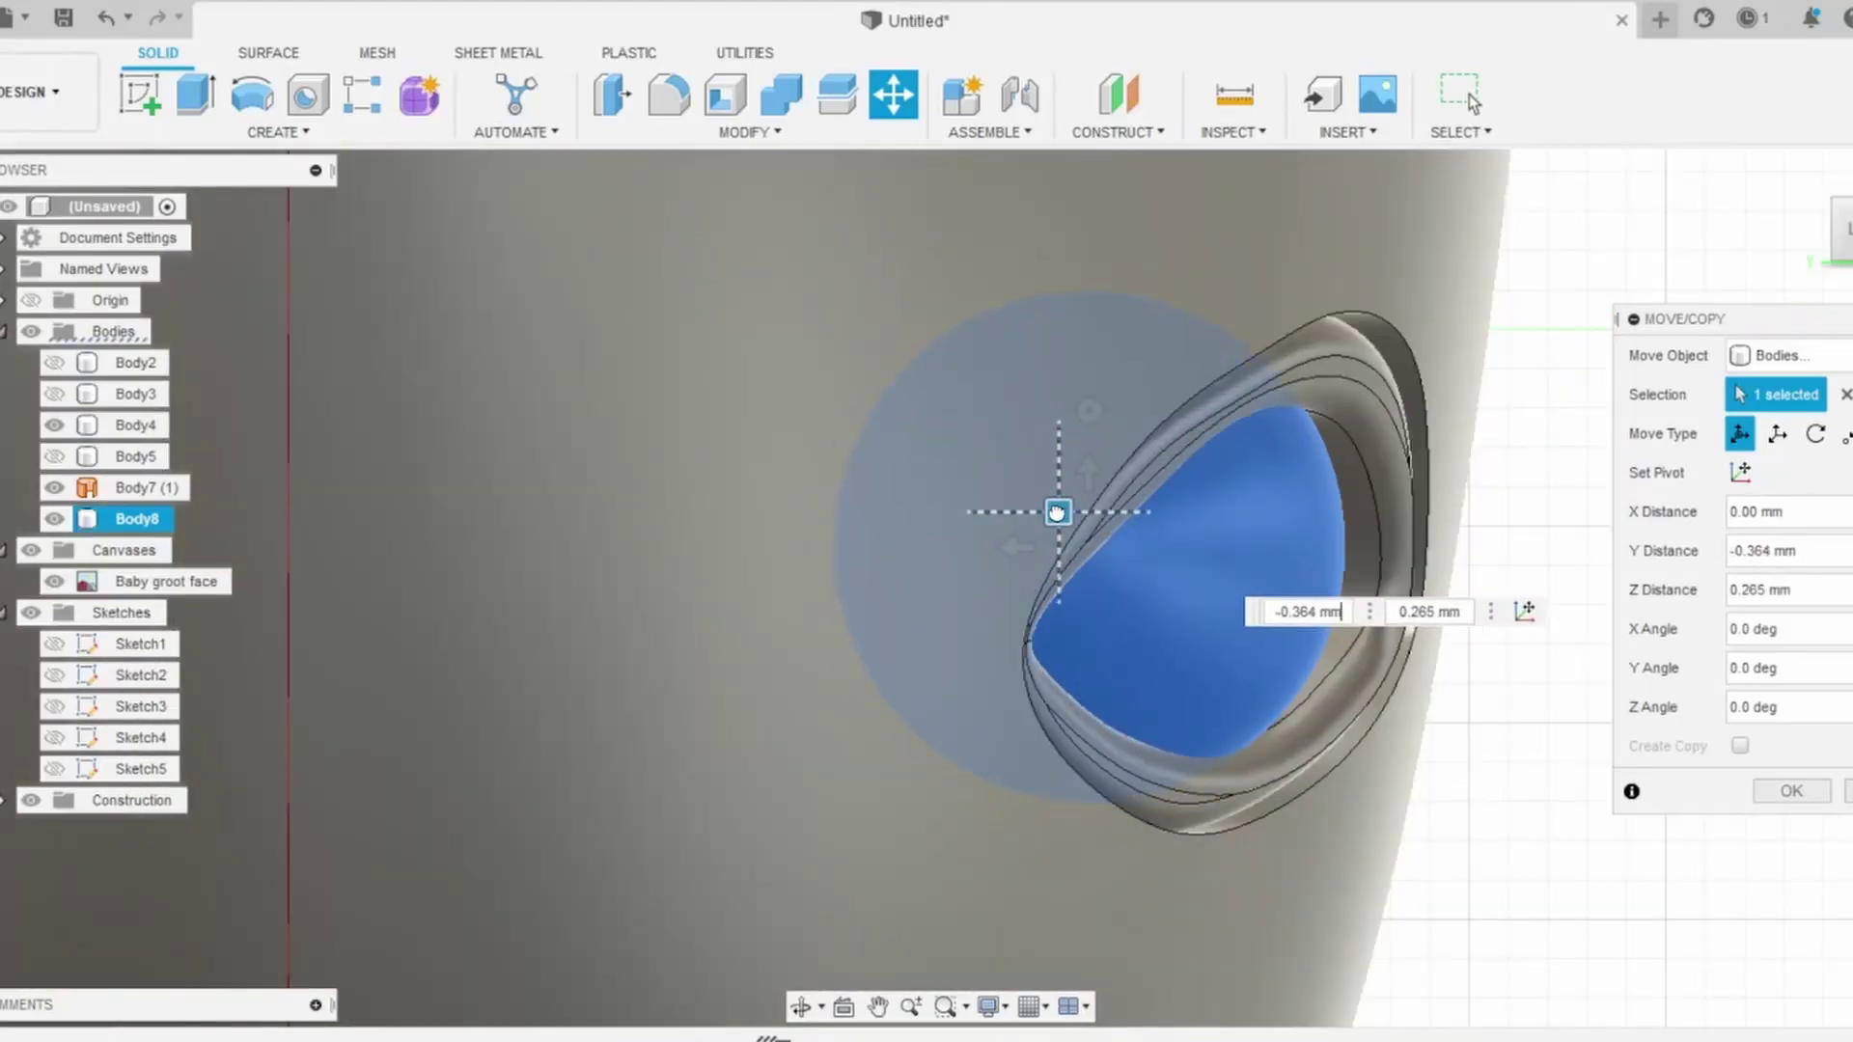
pyautogui.moveTo(1066, 493)
pyautogui.keyDown('shift'); pyautogui.mouseDown(button='middle')
pyautogui.moveTo(941, 586)
pyautogui.moveTo(692, 577)
pyautogui.mouseUp(button='middle'); pyautogui.keyUp('shift')
pyautogui.press('Return')
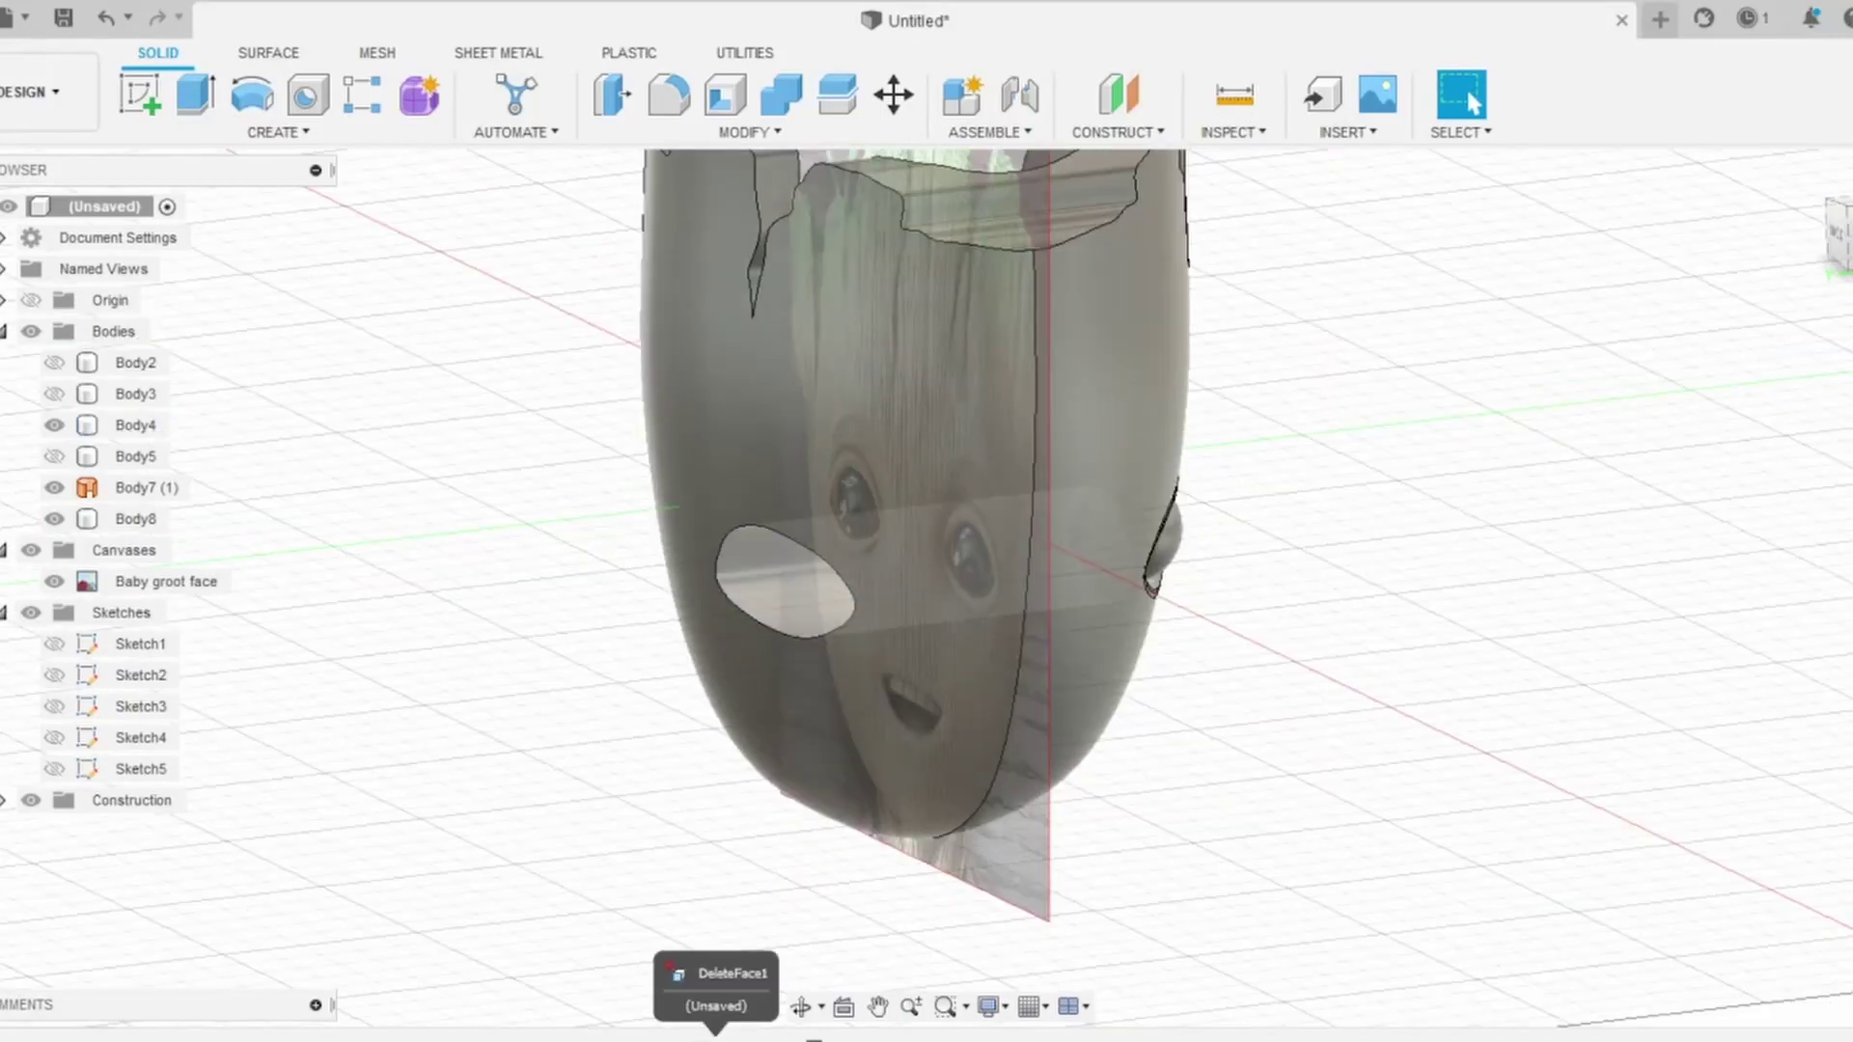
# Step: In a new sketch, draw a closed spline outline of Groot's mouth
pyautogui.click(1836, 236)
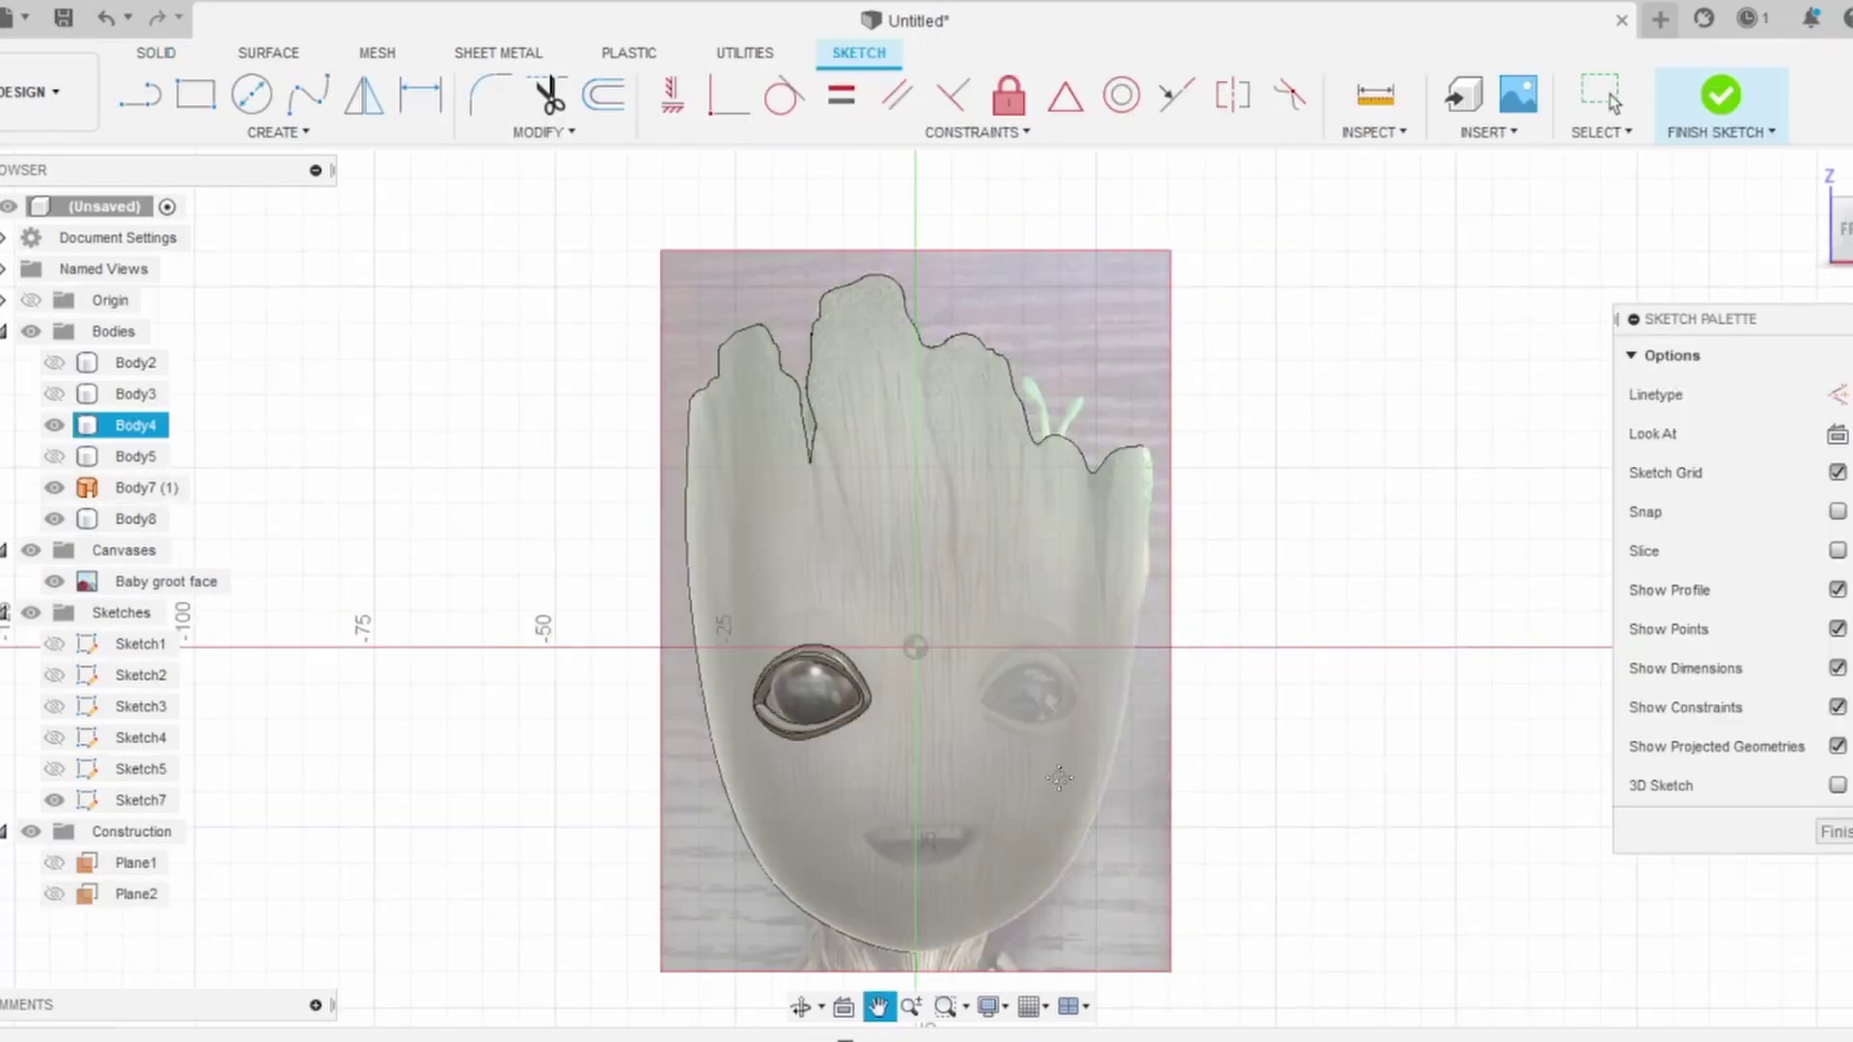
pyautogui.scroll(5, 988, 783)
pyautogui.click(307, 93)
pyautogui.scroll(5, 701, 702)
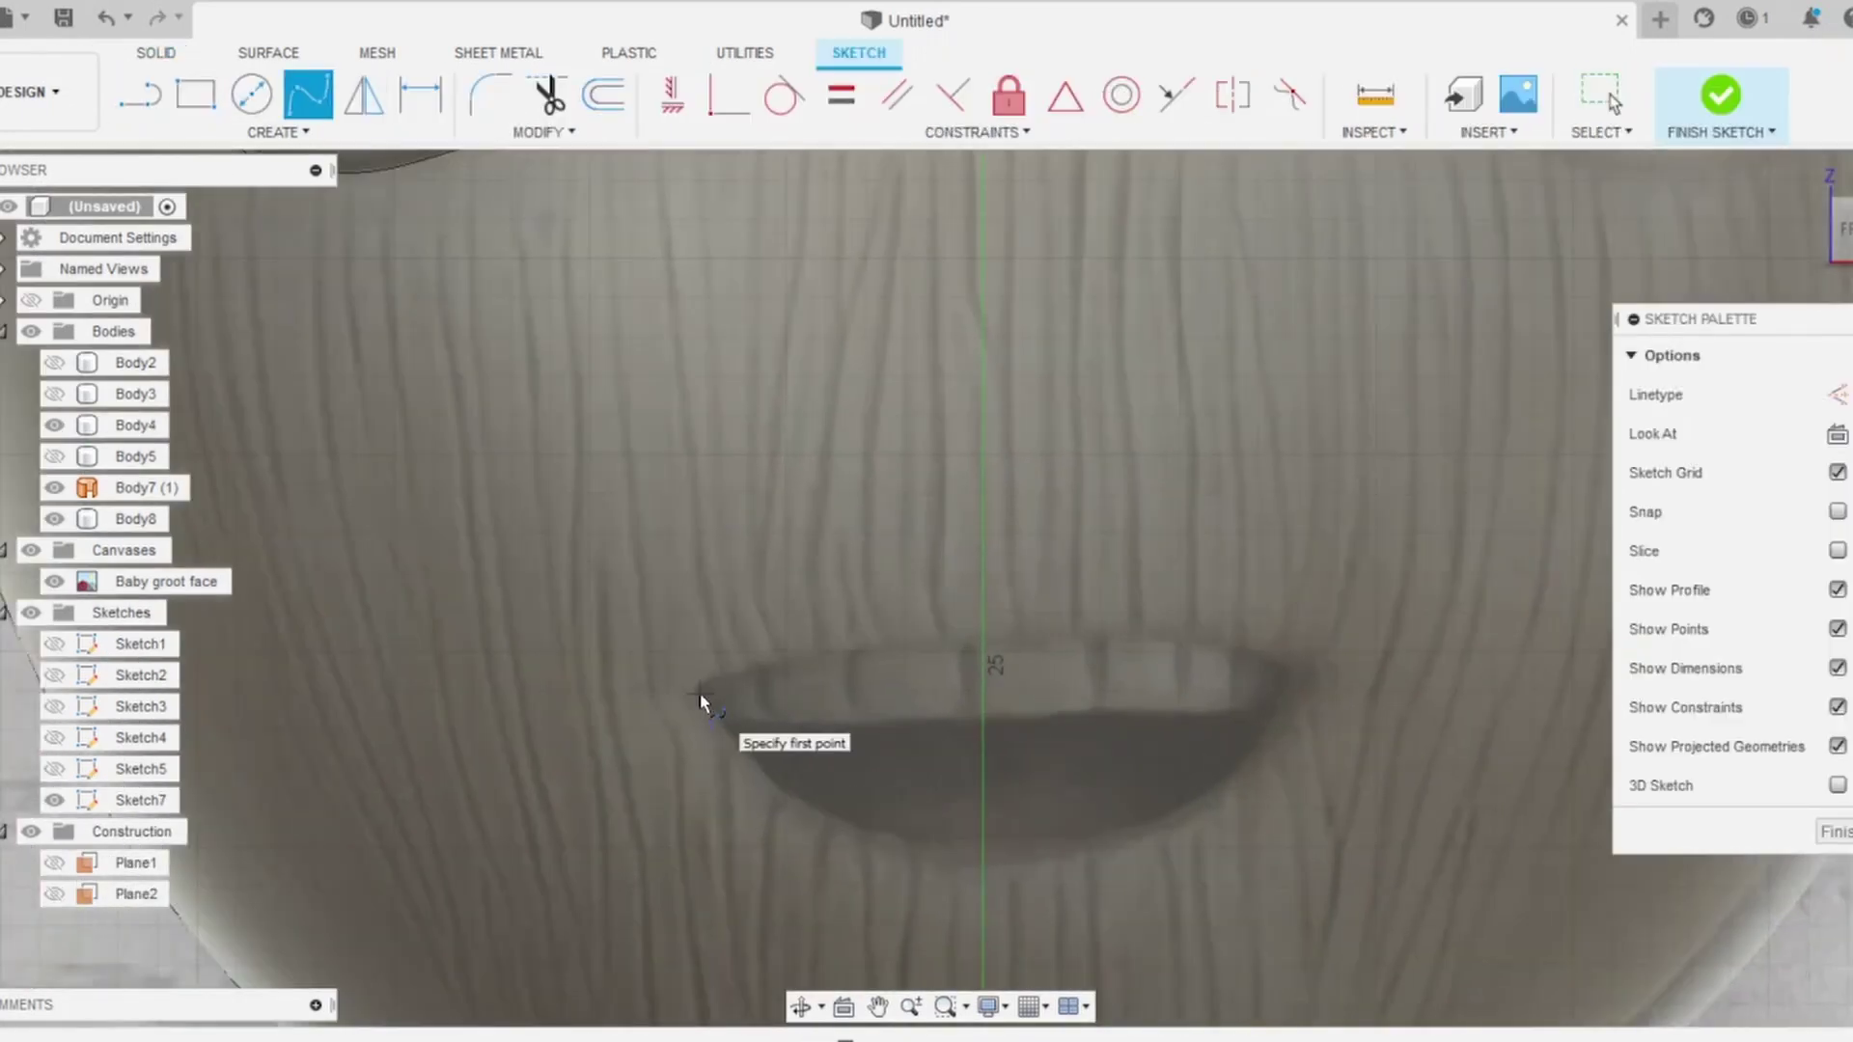
pyautogui.click(698, 689)
pyautogui.scroll(3, 830, 781)
pyautogui.click(839, 509)
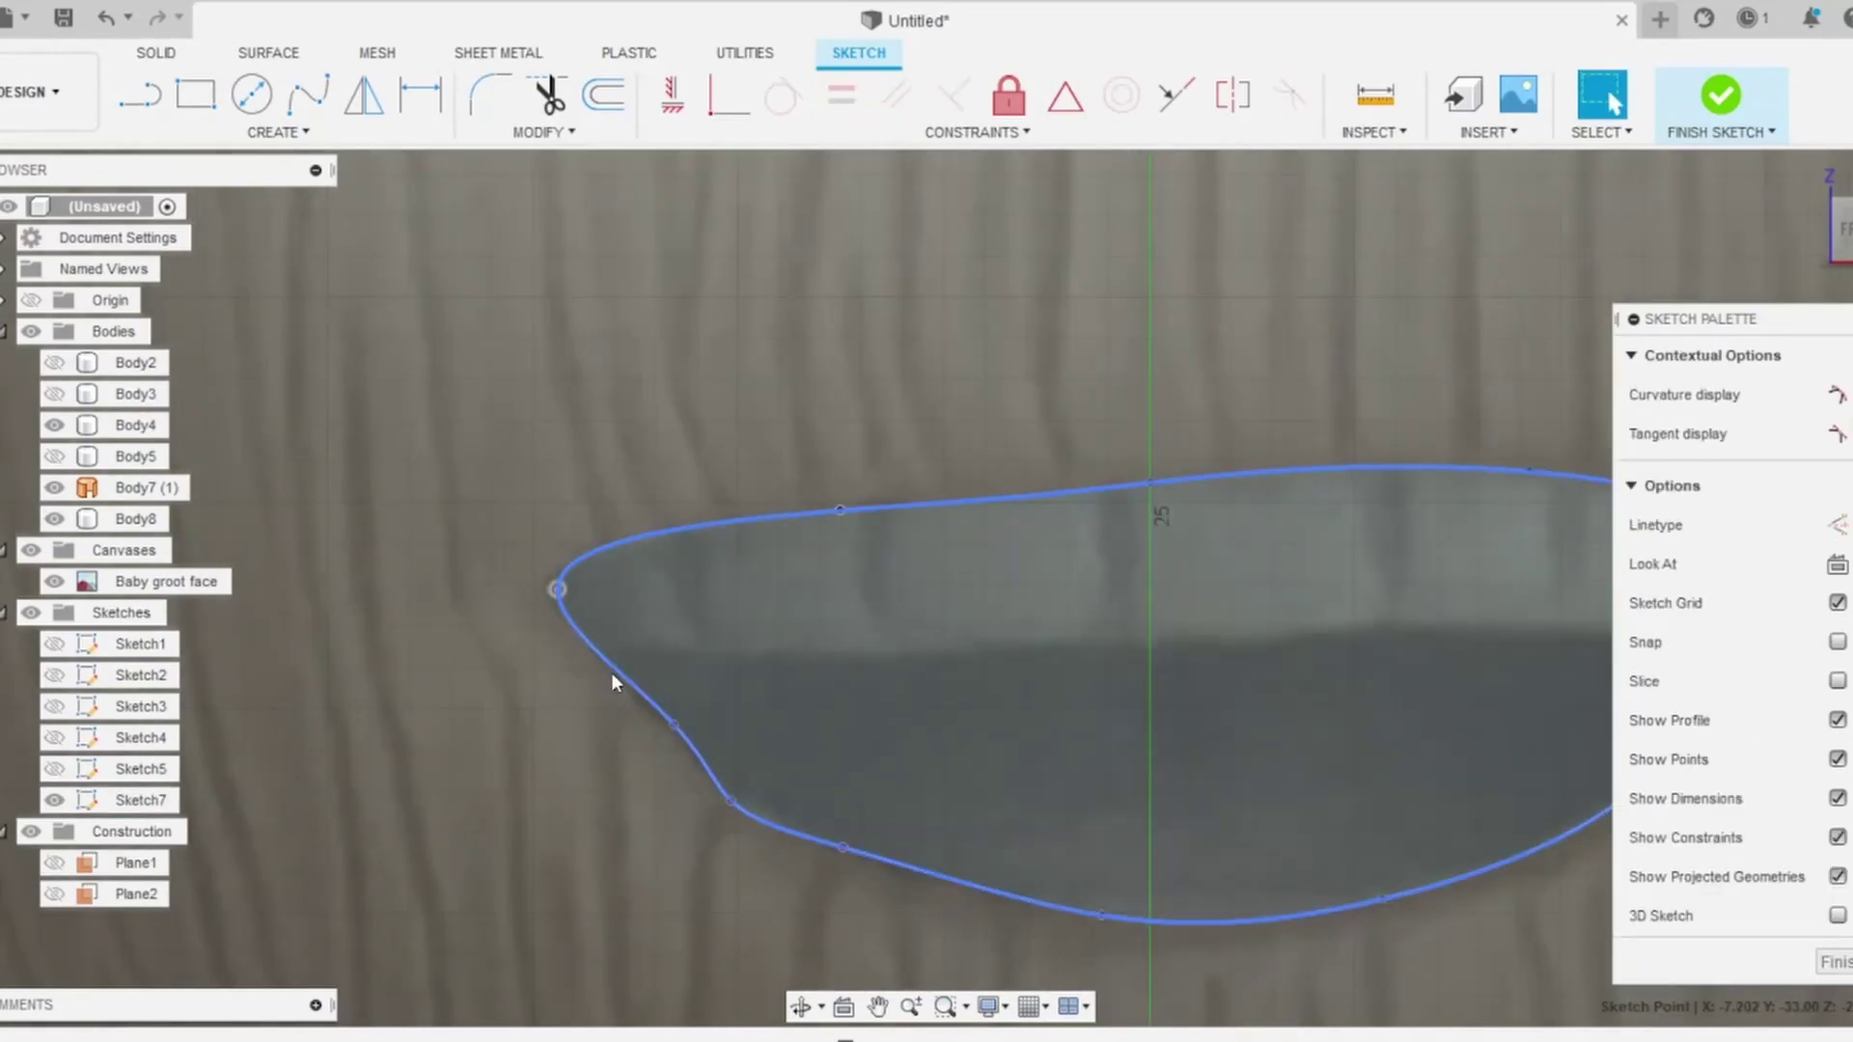
pyautogui.press('Escape')
# Step: Draw the wavy lip line across the mouth outline
pyautogui.moveTo(741, 804); pyautogui.dragTo(530, 710, button='middle')
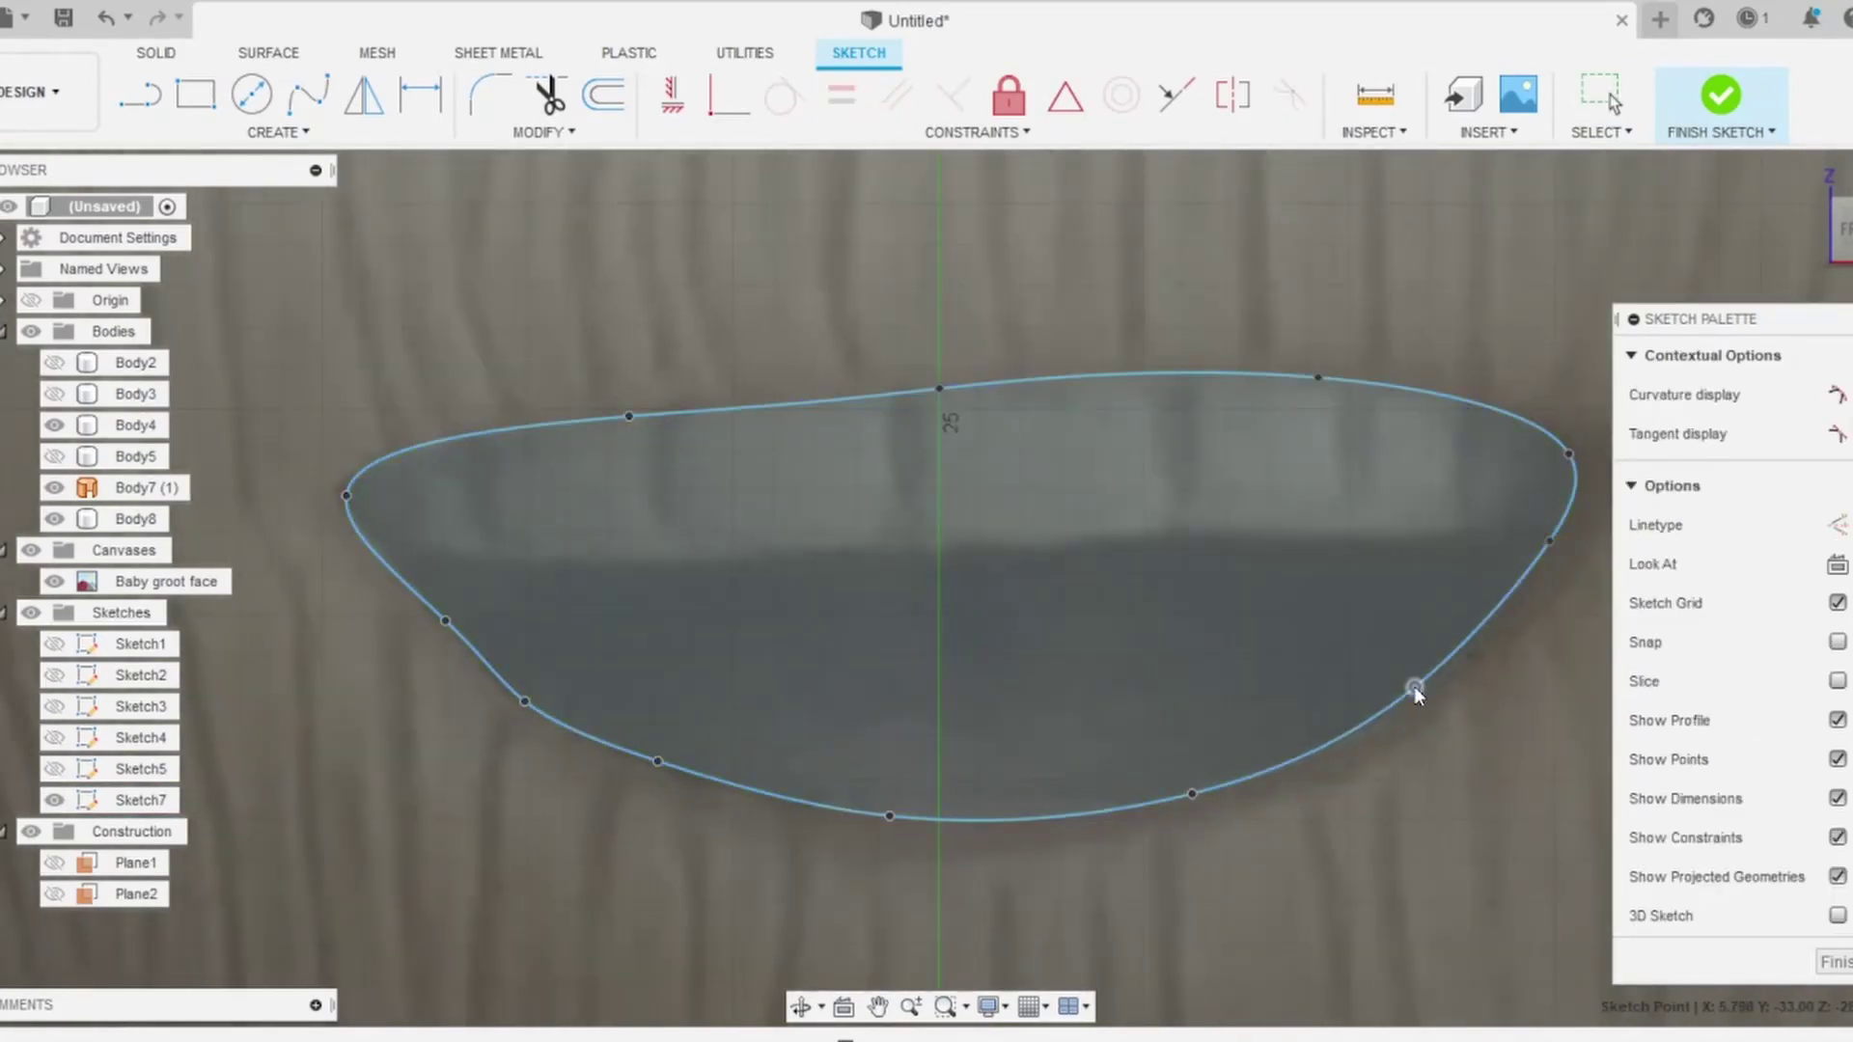
pyautogui.moveTo(1415, 686); pyautogui.dragTo(1264, 793, button='middle')
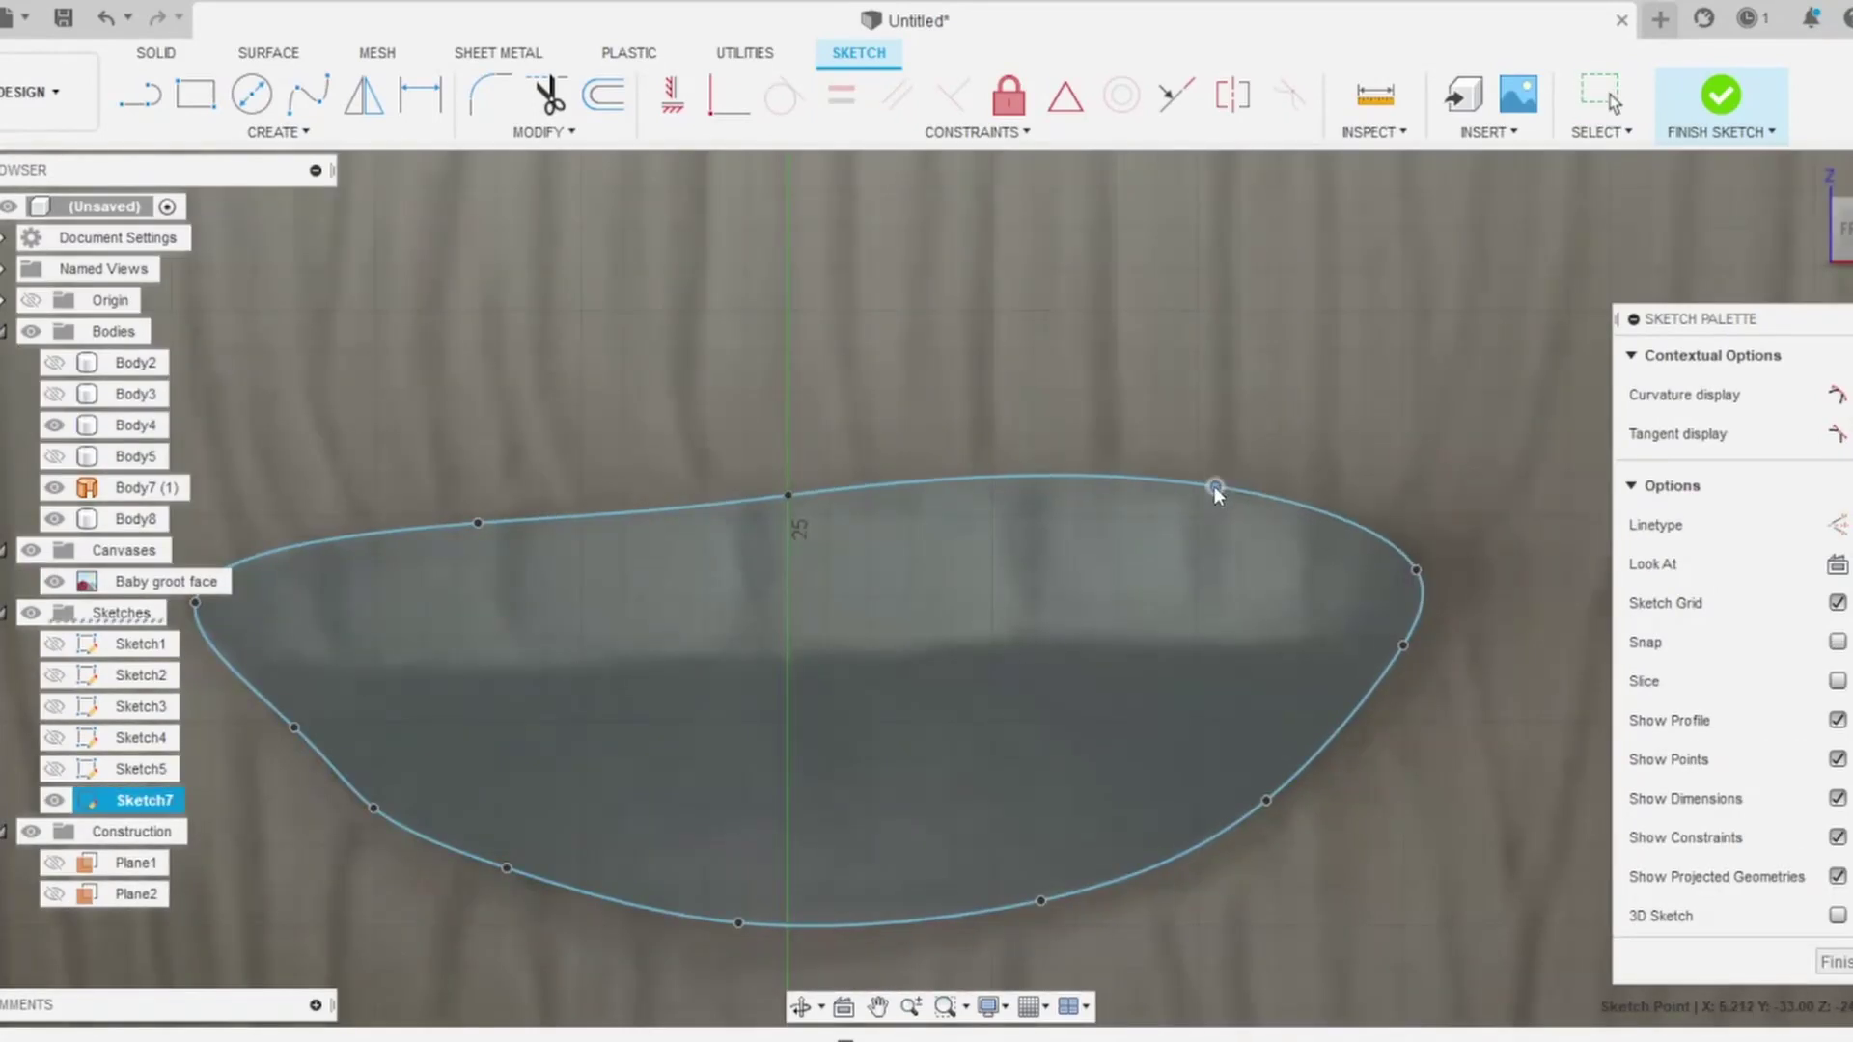
pyautogui.moveTo(1214, 486); pyautogui.dragTo(1369, 520, button='middle')
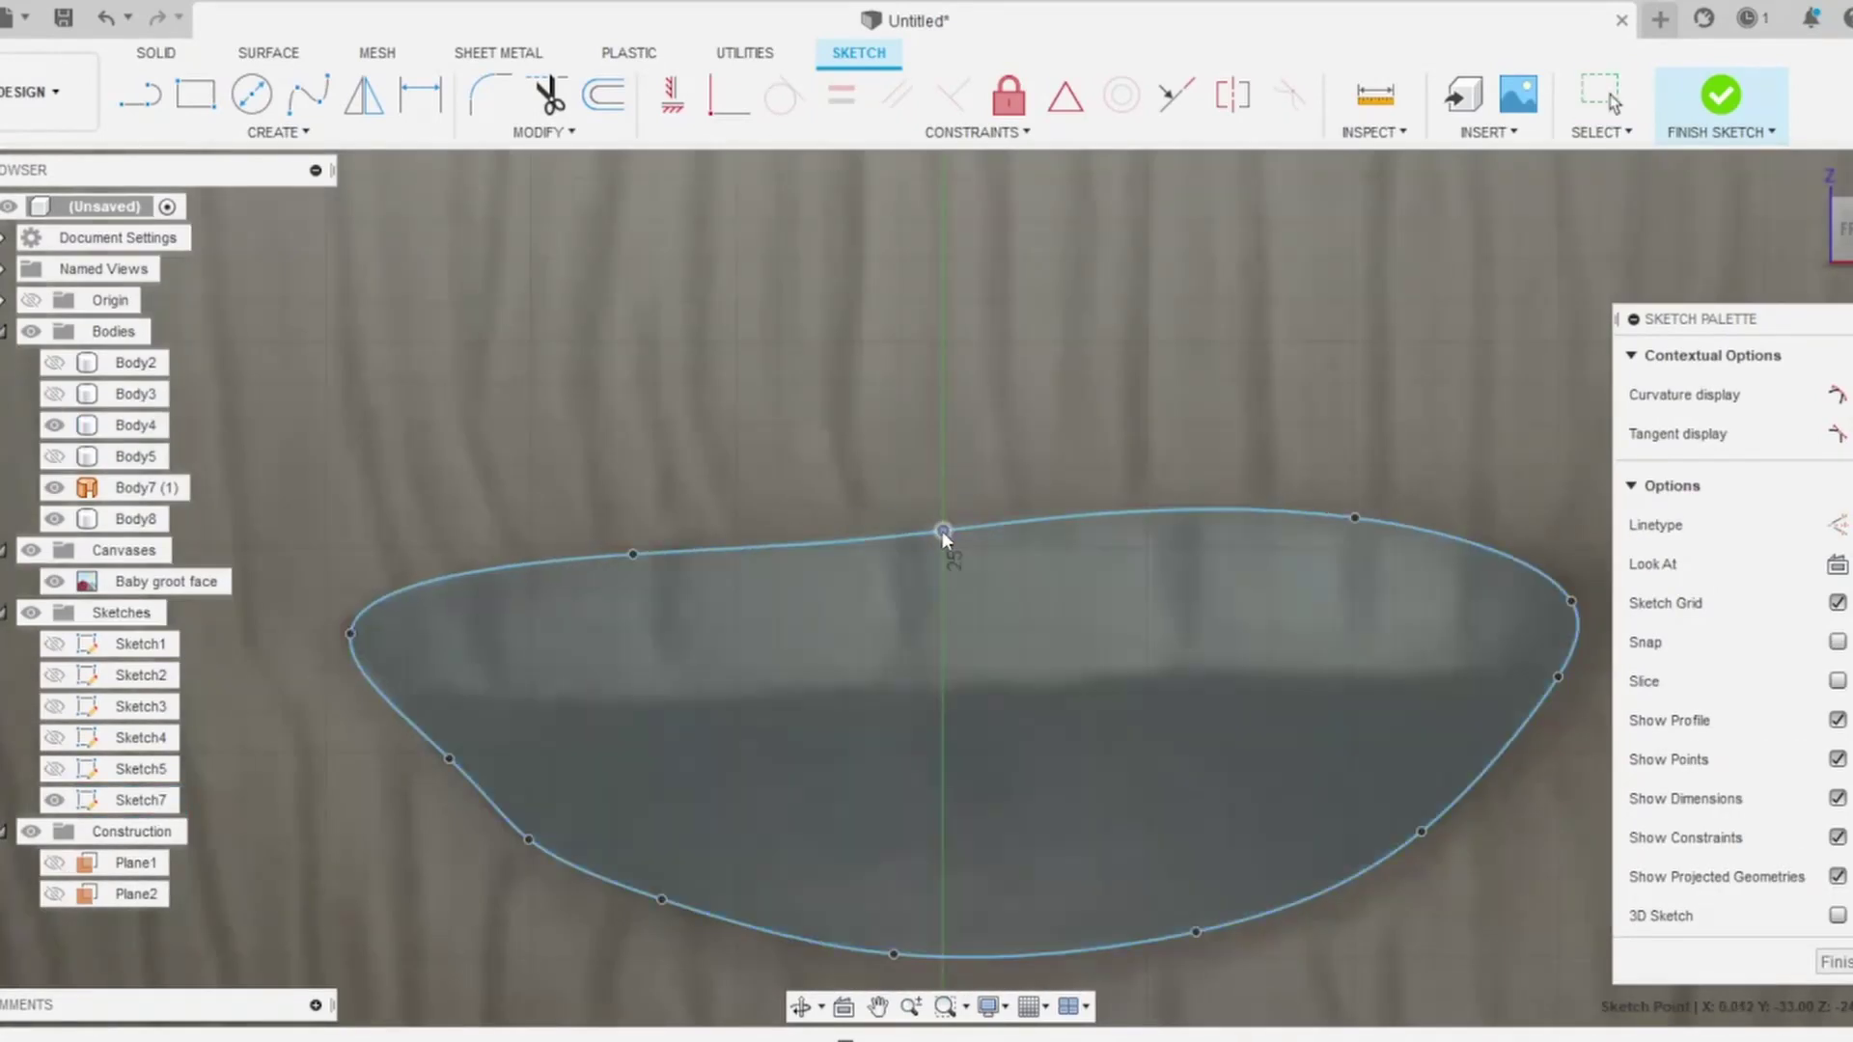
pyautogui.scroll(-3, 776, 452)
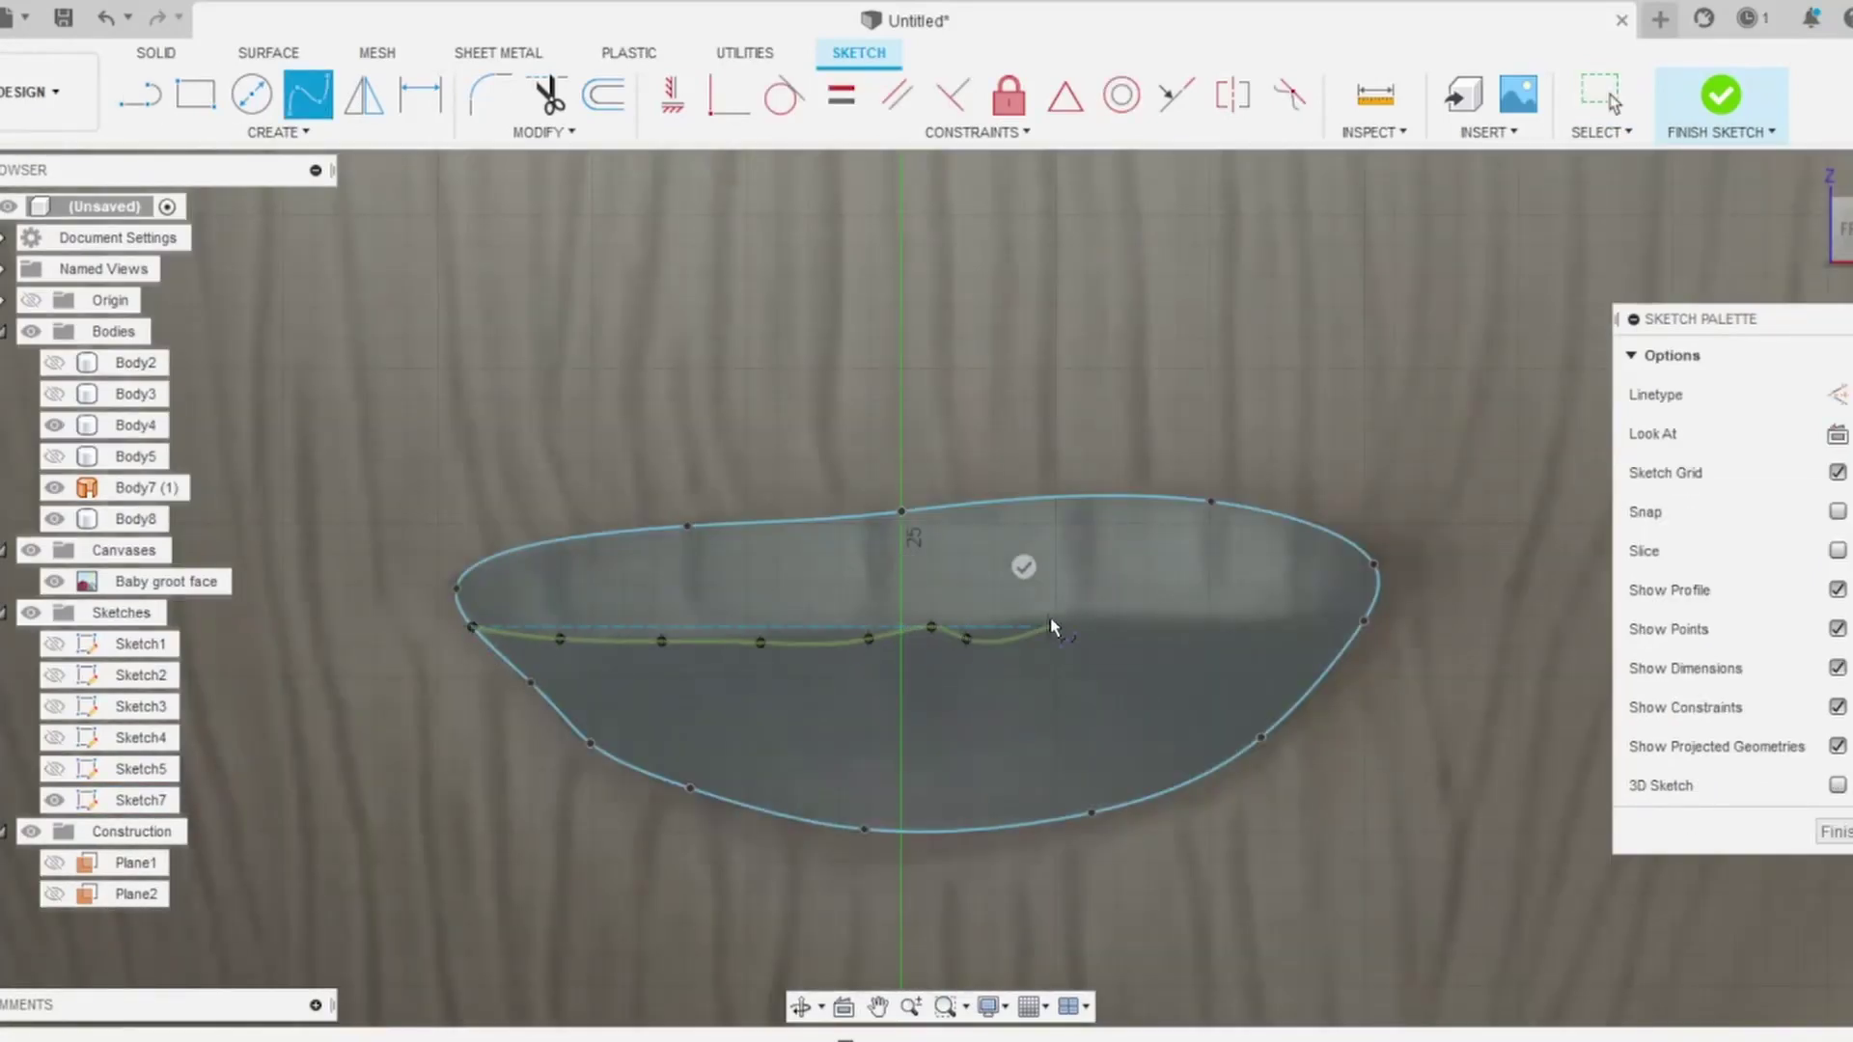
pyautogui.click(1366, 617)
pyautogui.scroll(5, 801, 599)
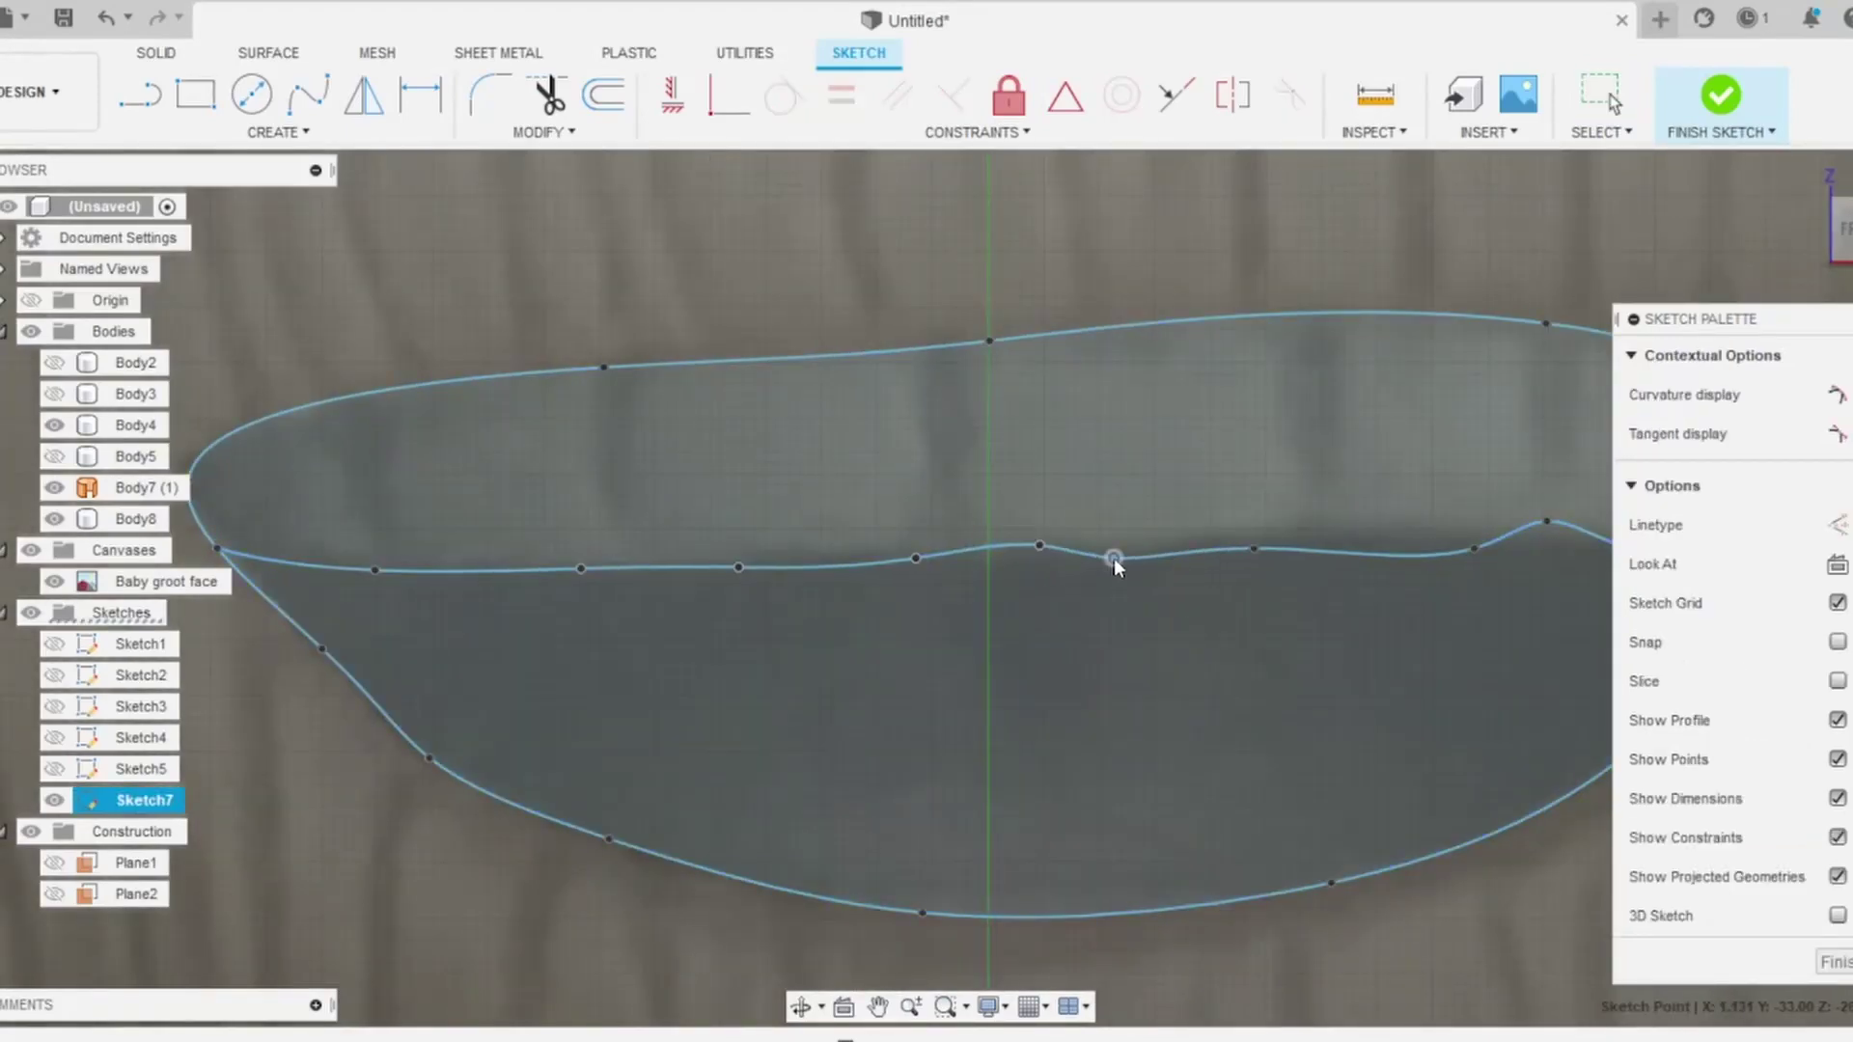
pyautogui.scroll(2, 1254, 579)
pyautogui.scroll(-3, 1173, 587)
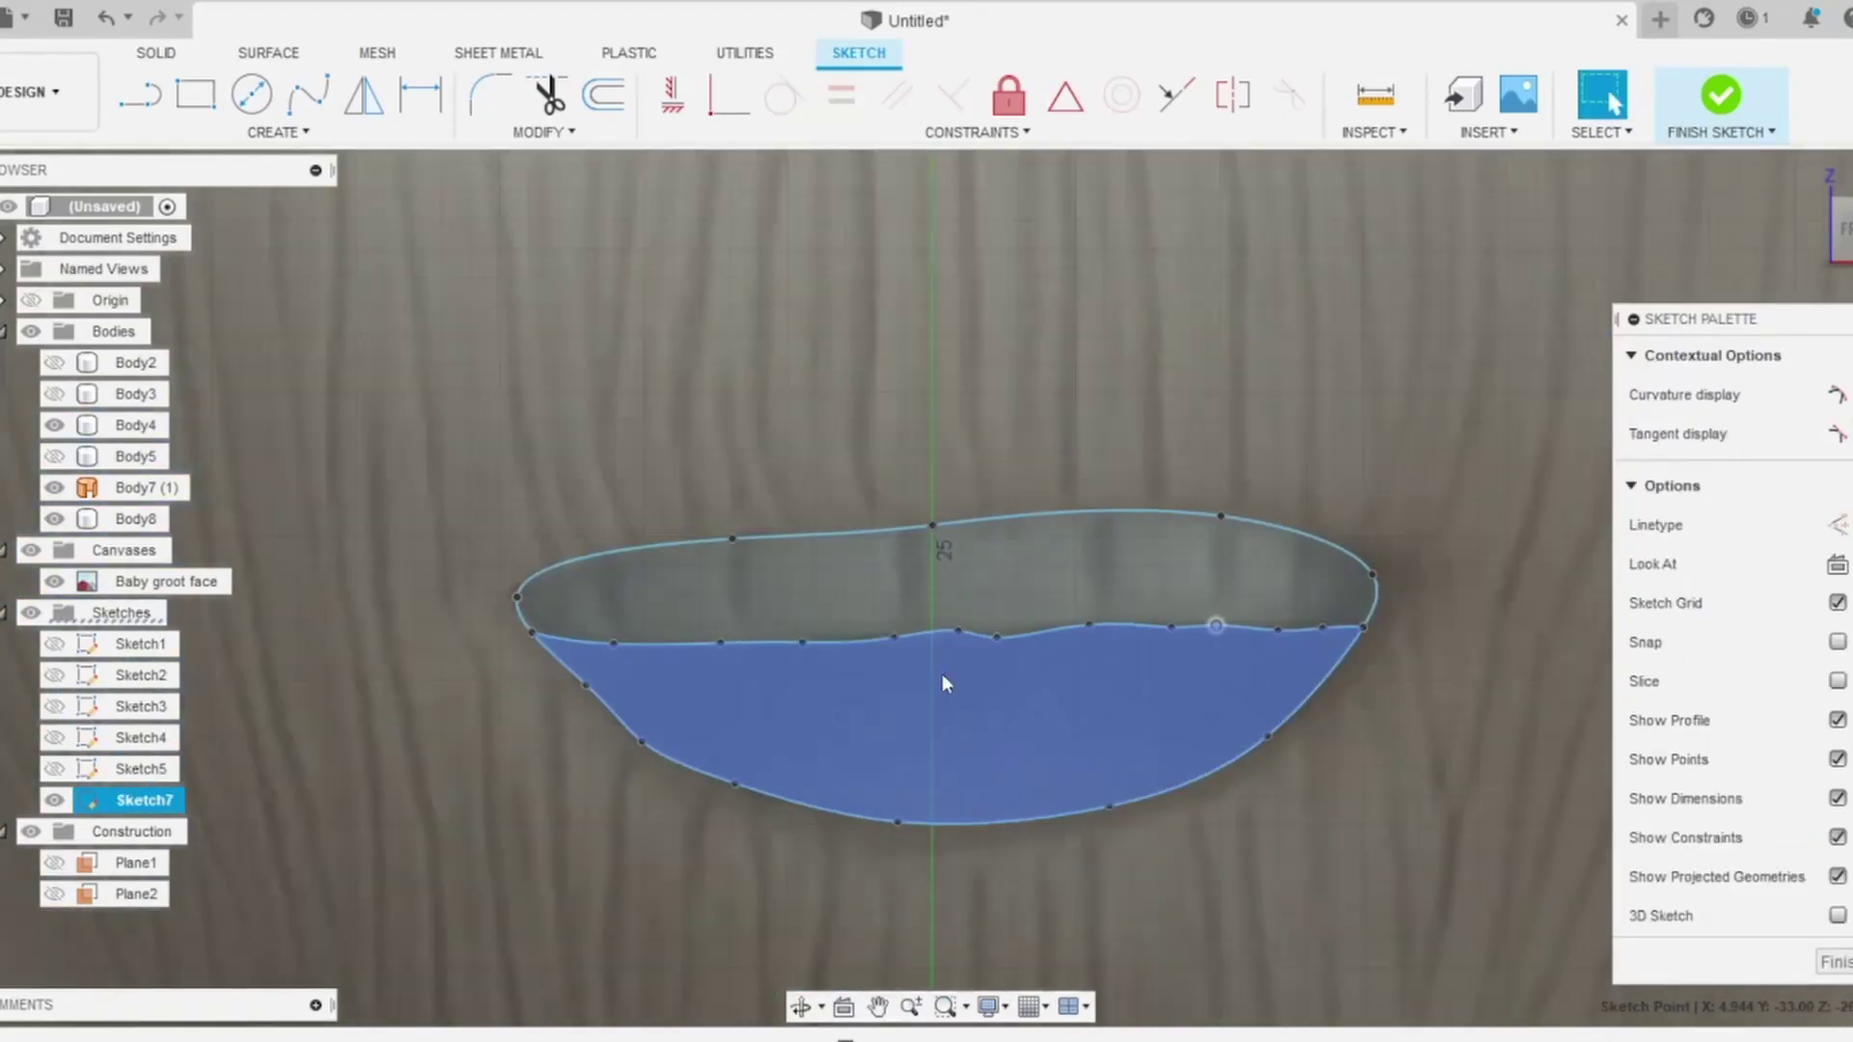
pyautogui.scroll(-2, 836, 726)
pyautogui.scroll(2, 836, 727)
pyautogui.scroll(2, 830, 674)
pyautogui.scroll(2, 538, 676)
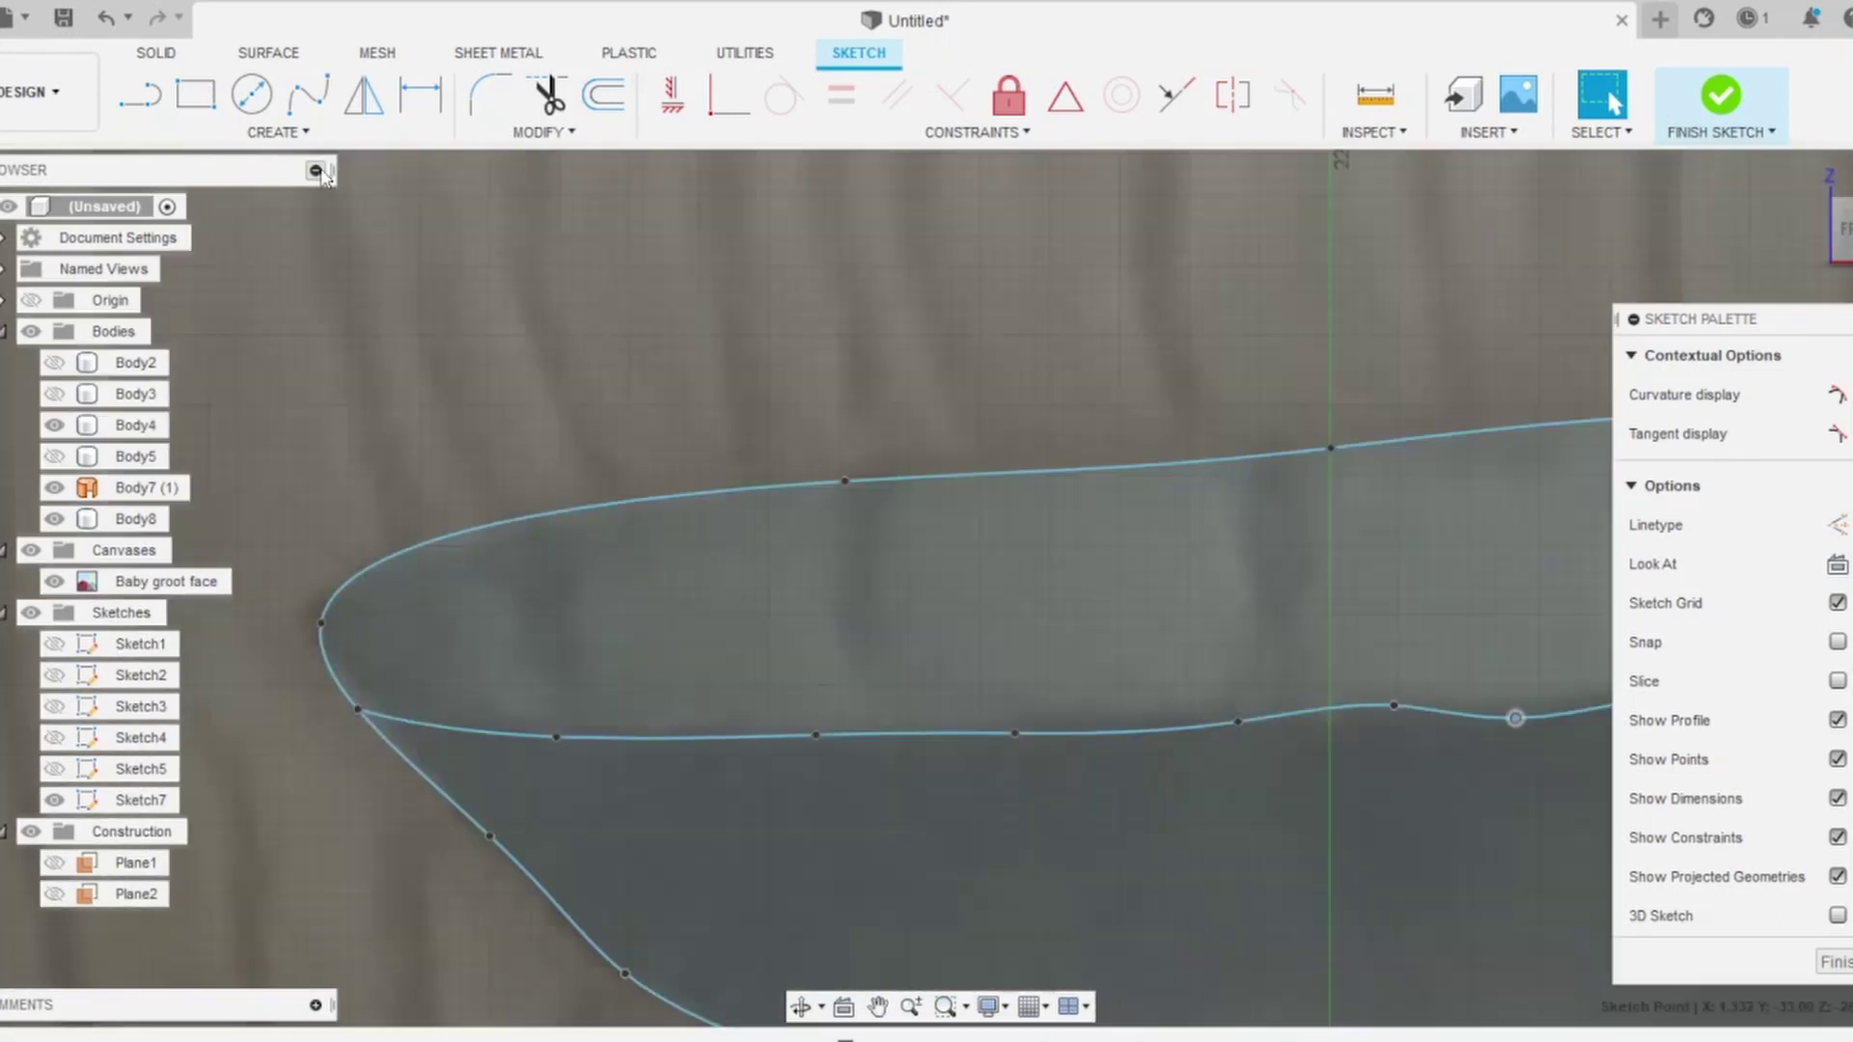
# Step: Draw closed tooth-gap spline loops, then select the six mouth profiles for extrusion
pyautogui.click(560, 738)
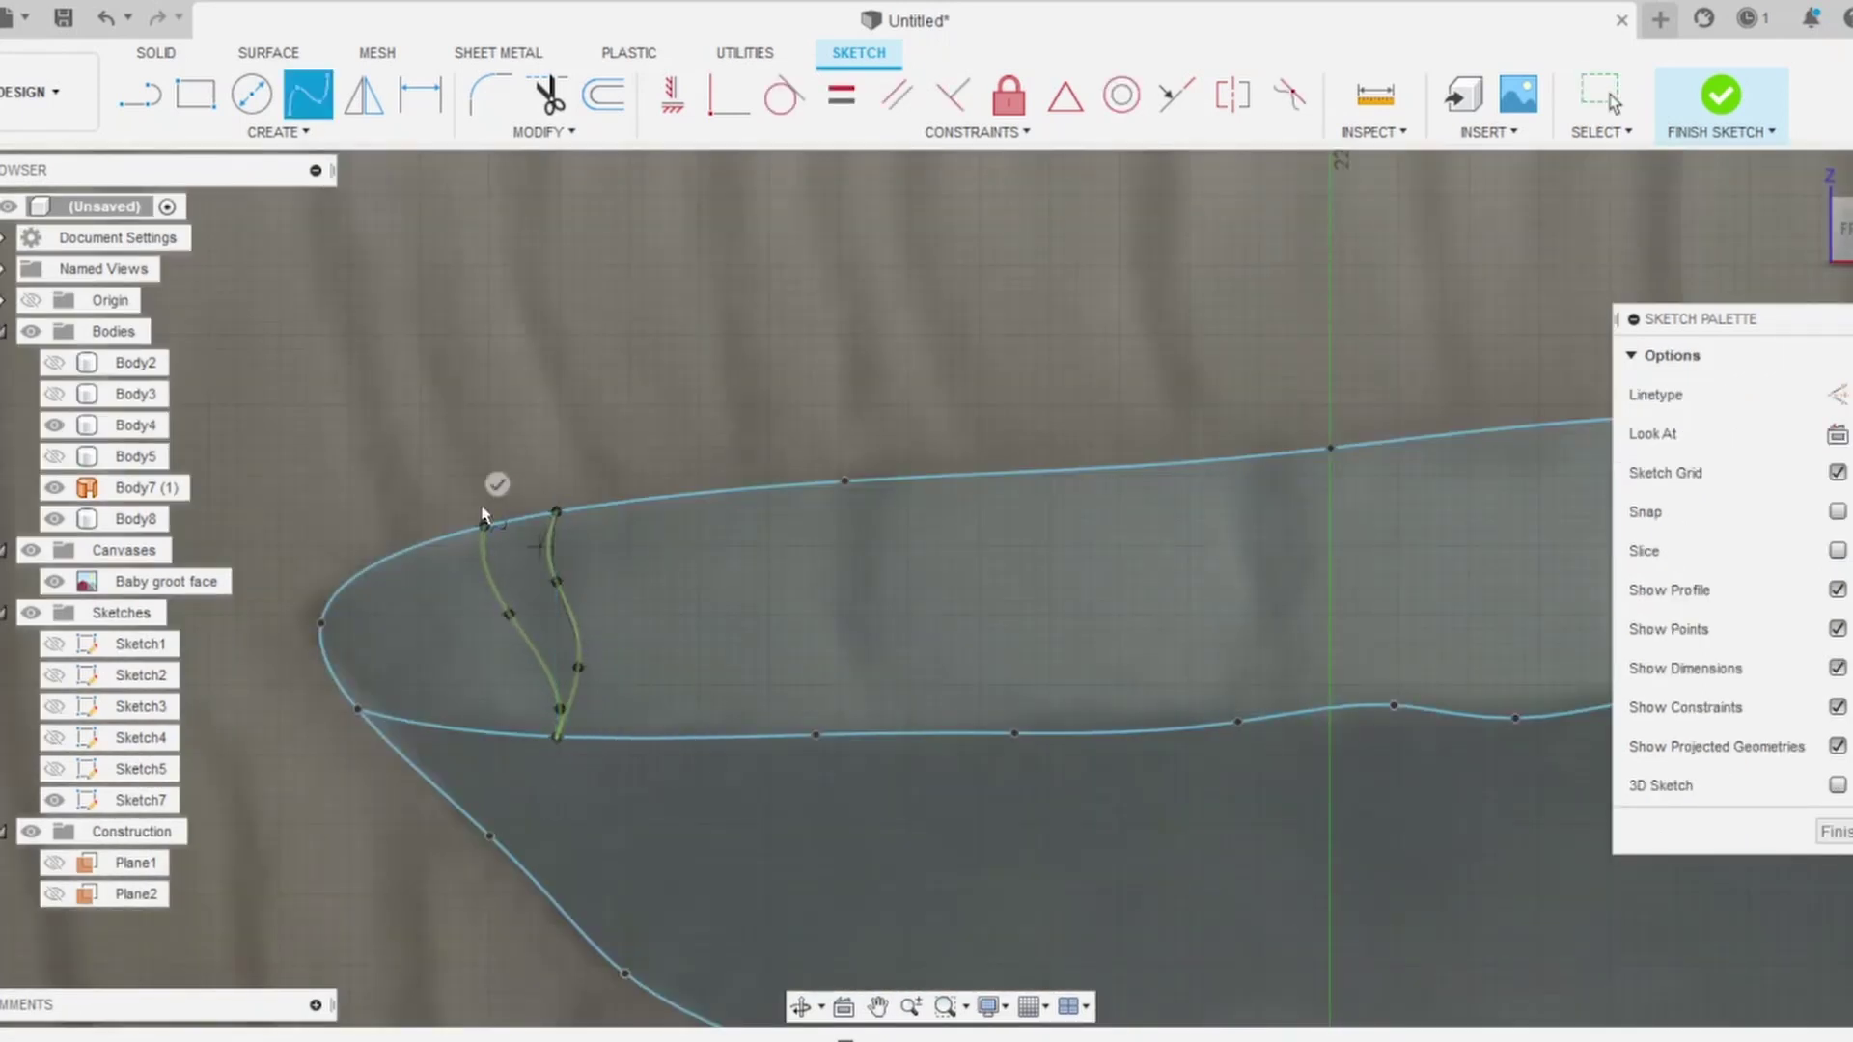
pyautogui.click(806, 478)
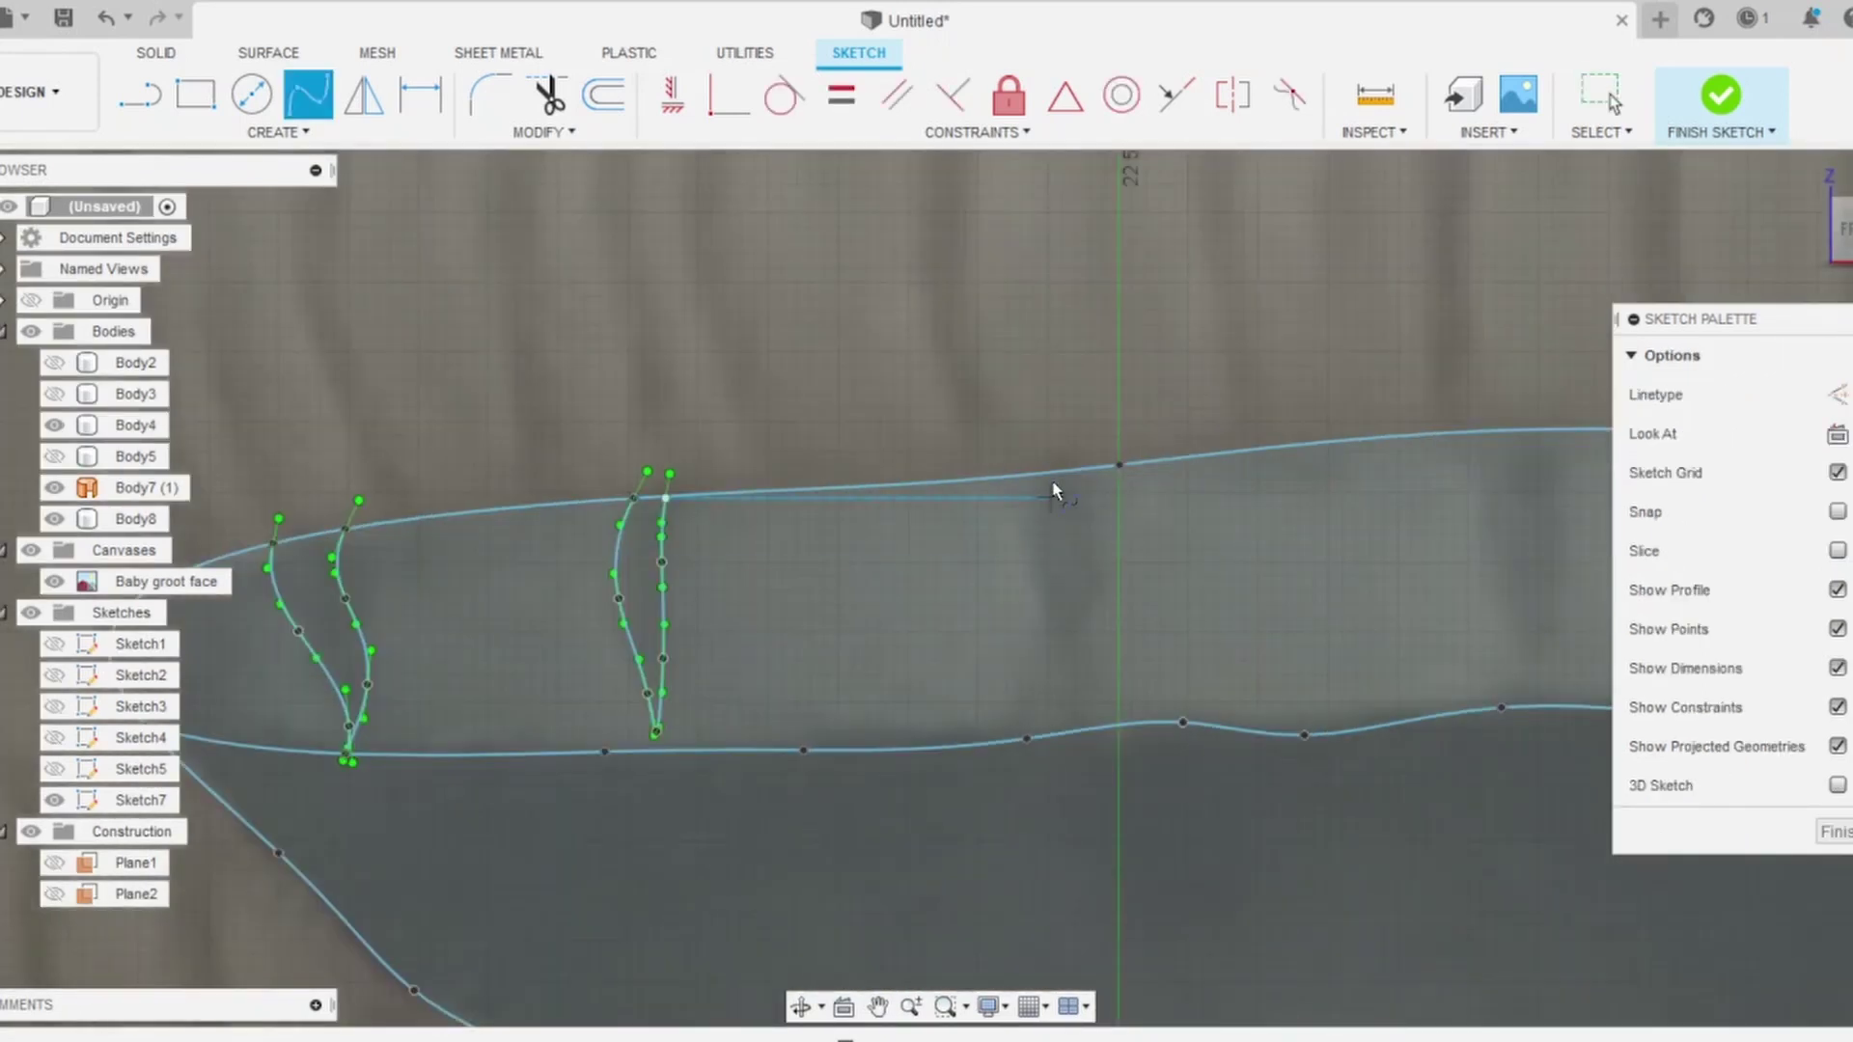
pyautogui.click(1095, 590)
pyautogui.click(1051, 472)
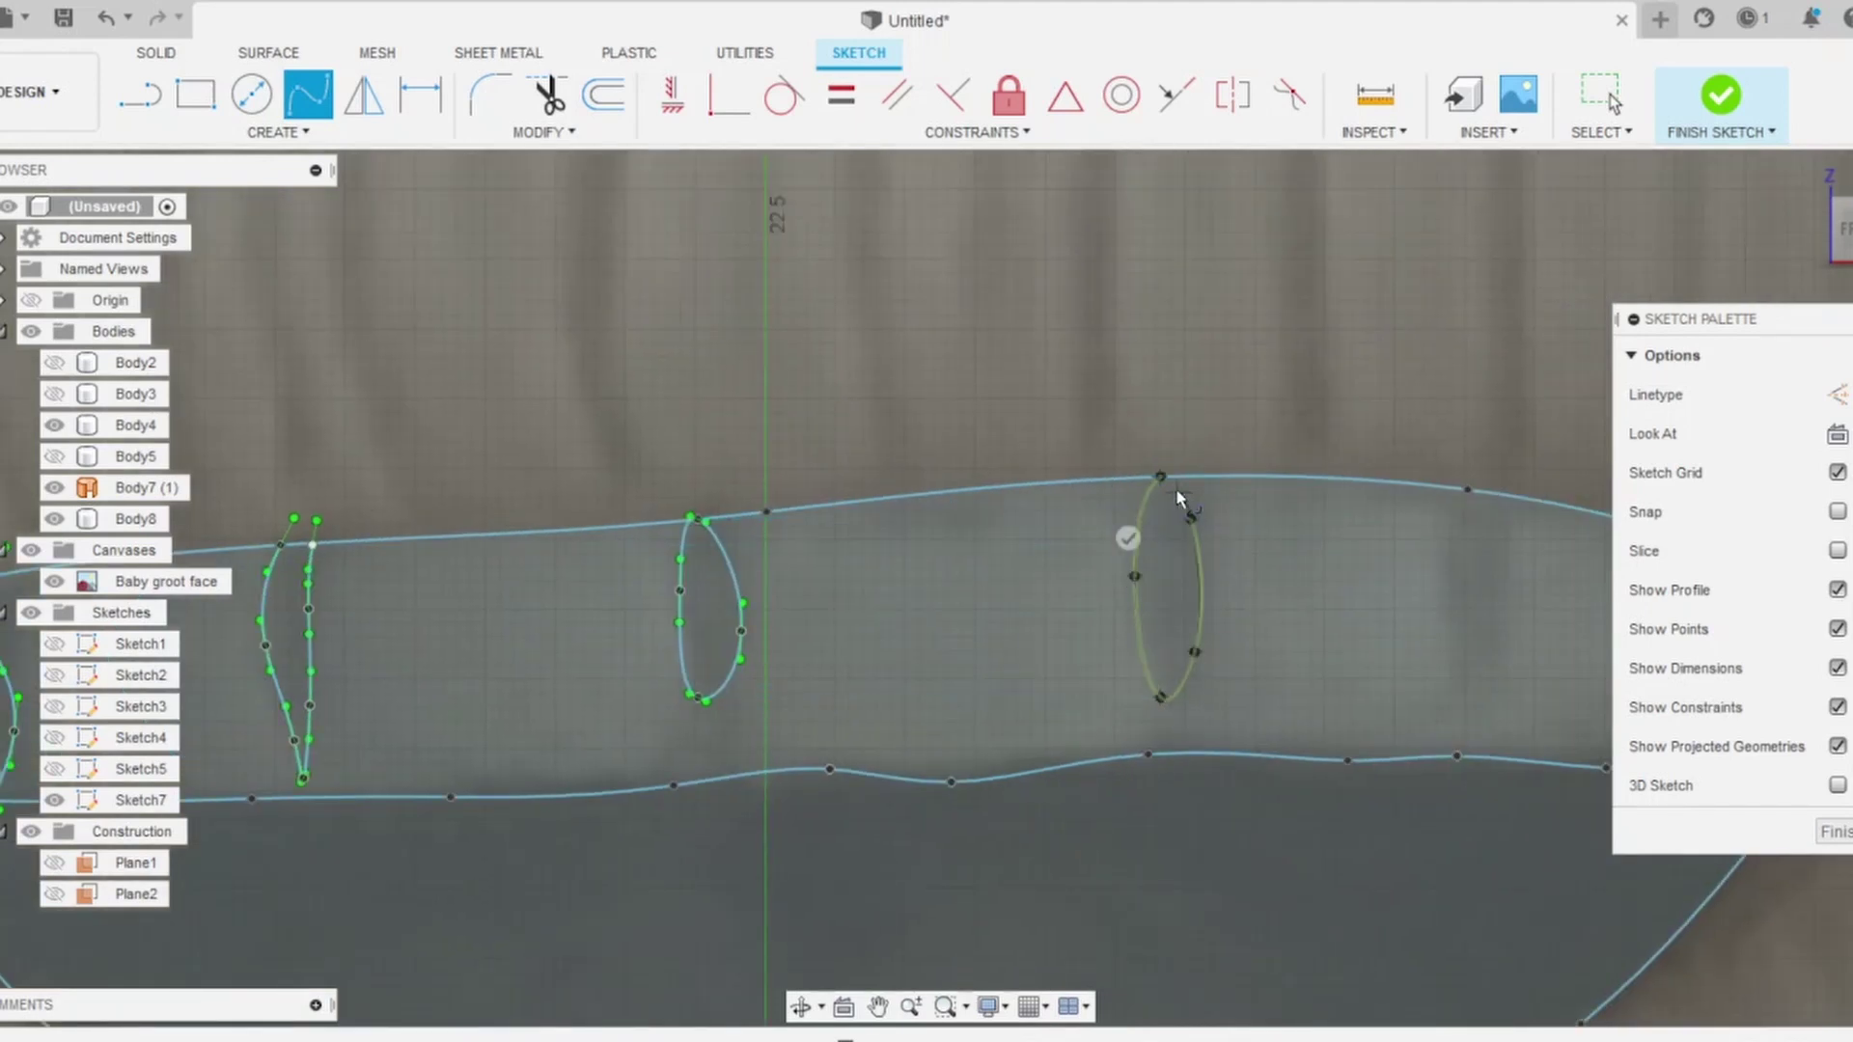
pyautogui.press('Return')
pyautogui.click(1133, 549)
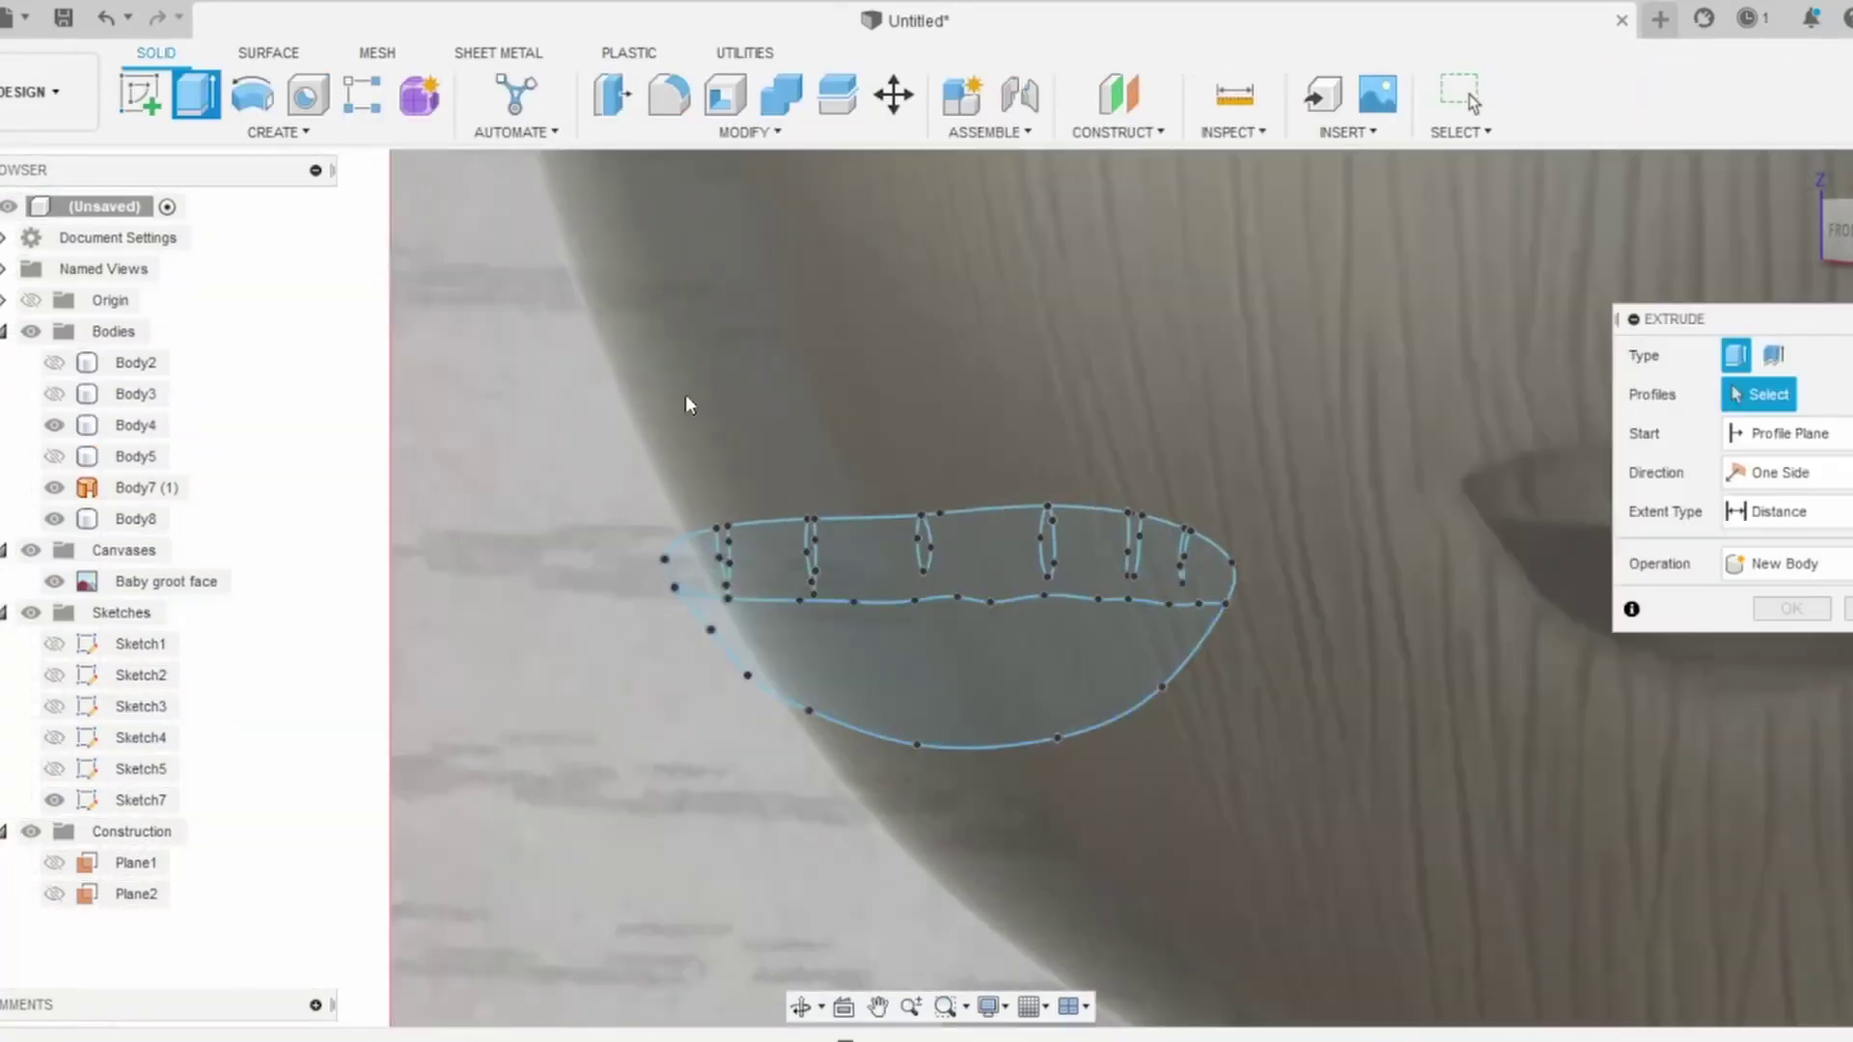
pyautogui.click(720, 588)
pyautogui.click(1181, 605)
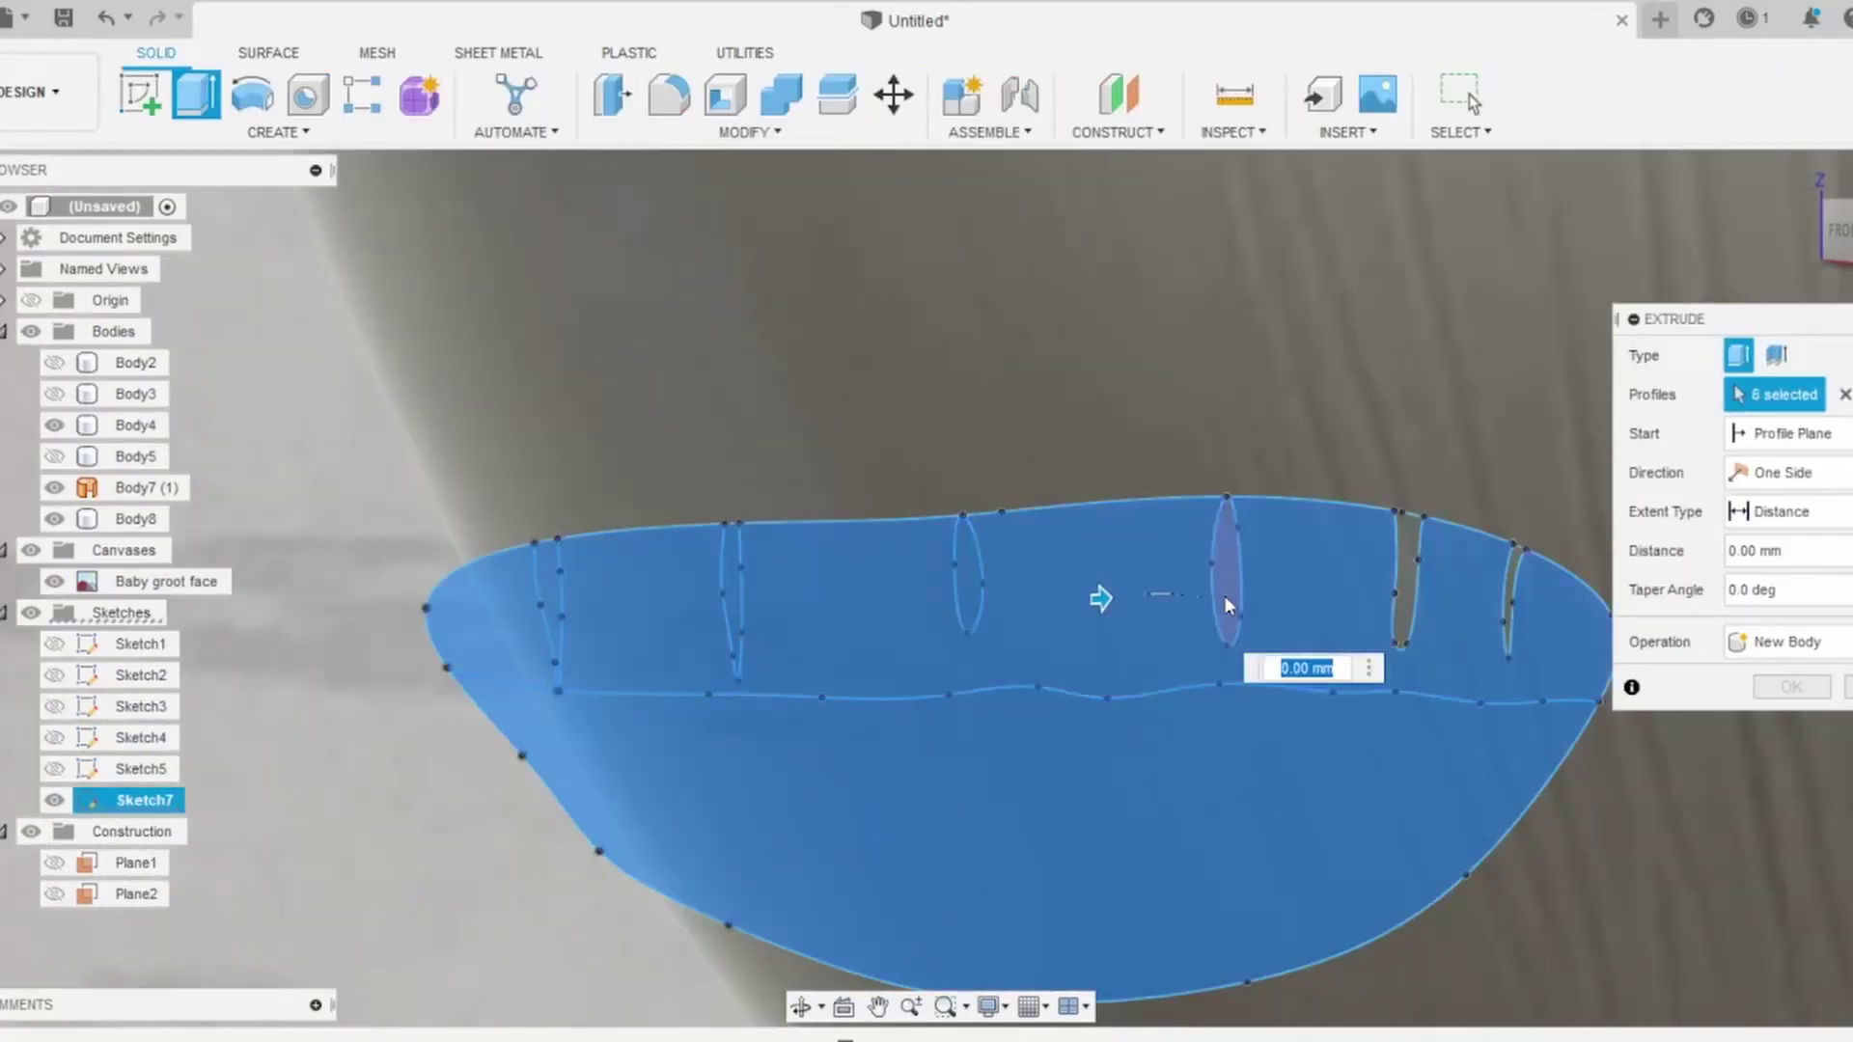
# Step: Extrude the tooth profiles 13.50 mm as new bodies, then begin the 11 mm mouth cut
pyautogui.keyDown('shift'); pyautogui.moveTo(1181, 605); pyautogui.dragTo(1082, 687, button='middle'); pyautogui.keyUp('shift')
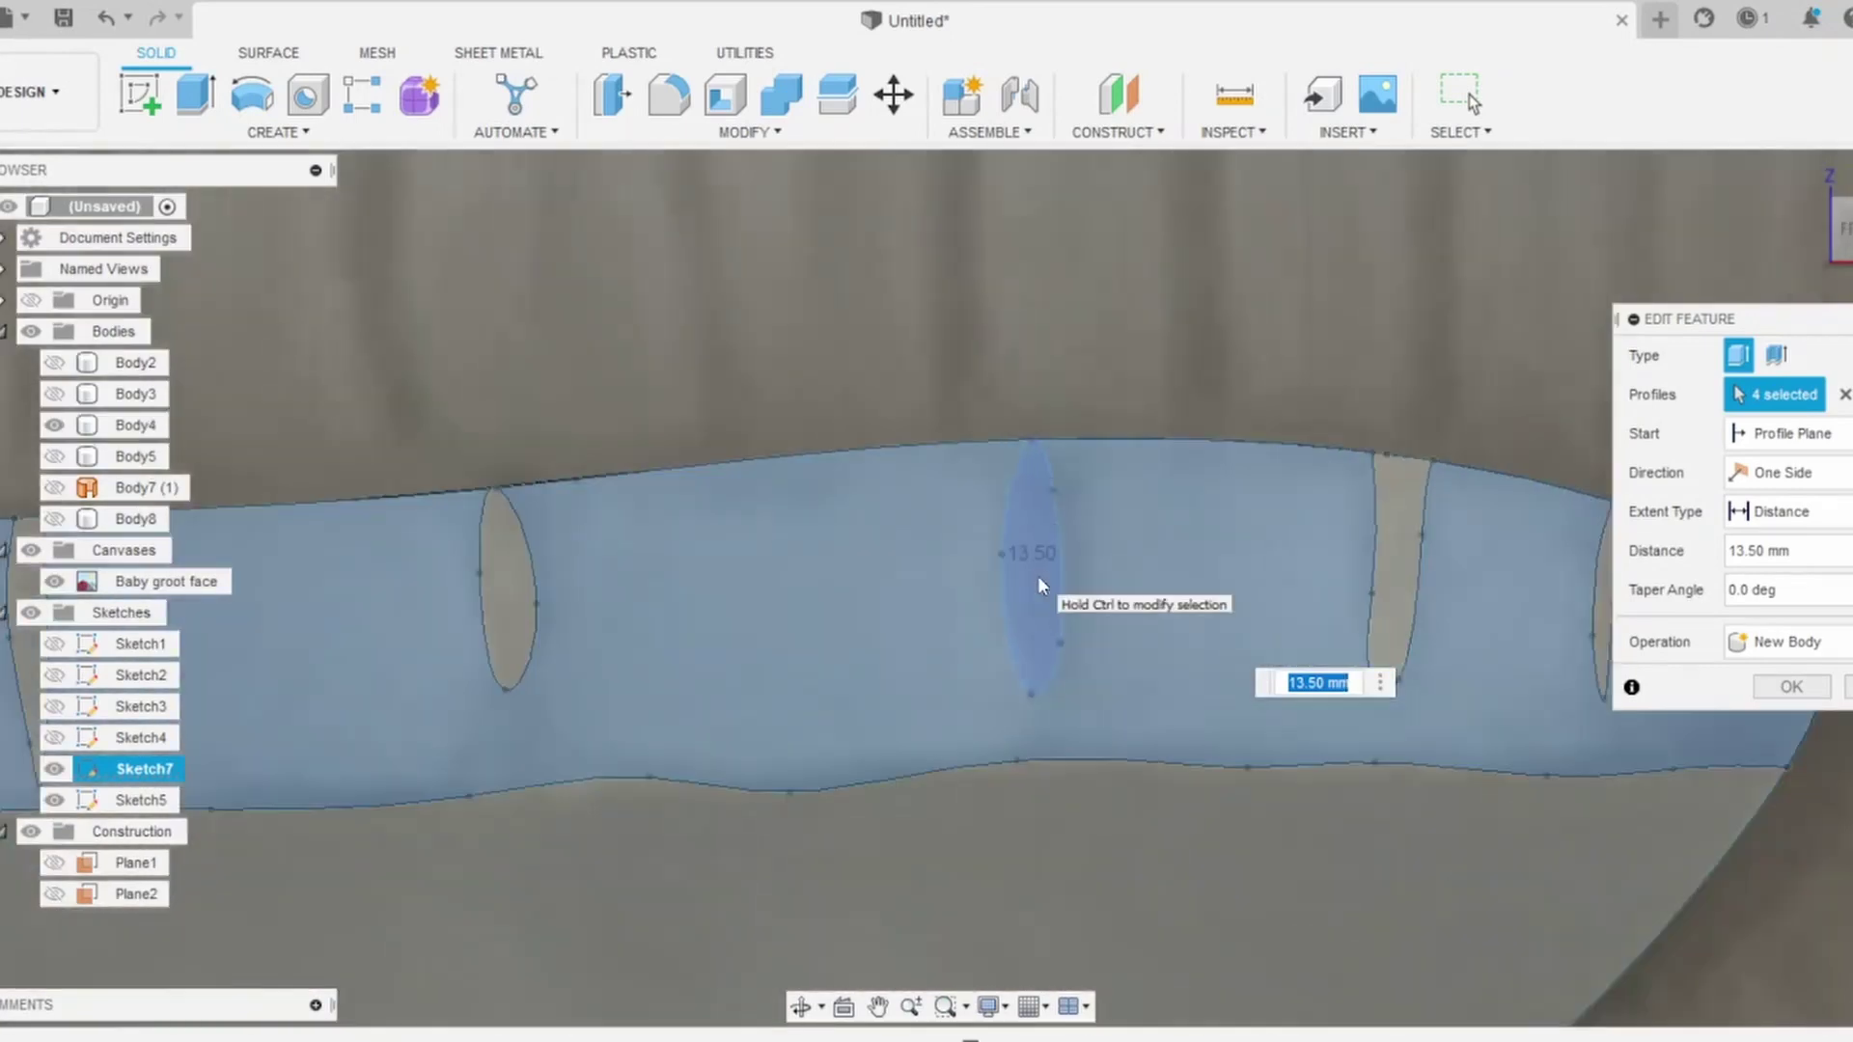
pyautogui.click(1038, 575)
pyautogui.keyDown('shift'); pyautogui.moveTo(1038, 576); pyautogui.dragTo(959, 684, button='middle'); pyautogui.keyUp('shift')
pyautogui.click(1791, 686)
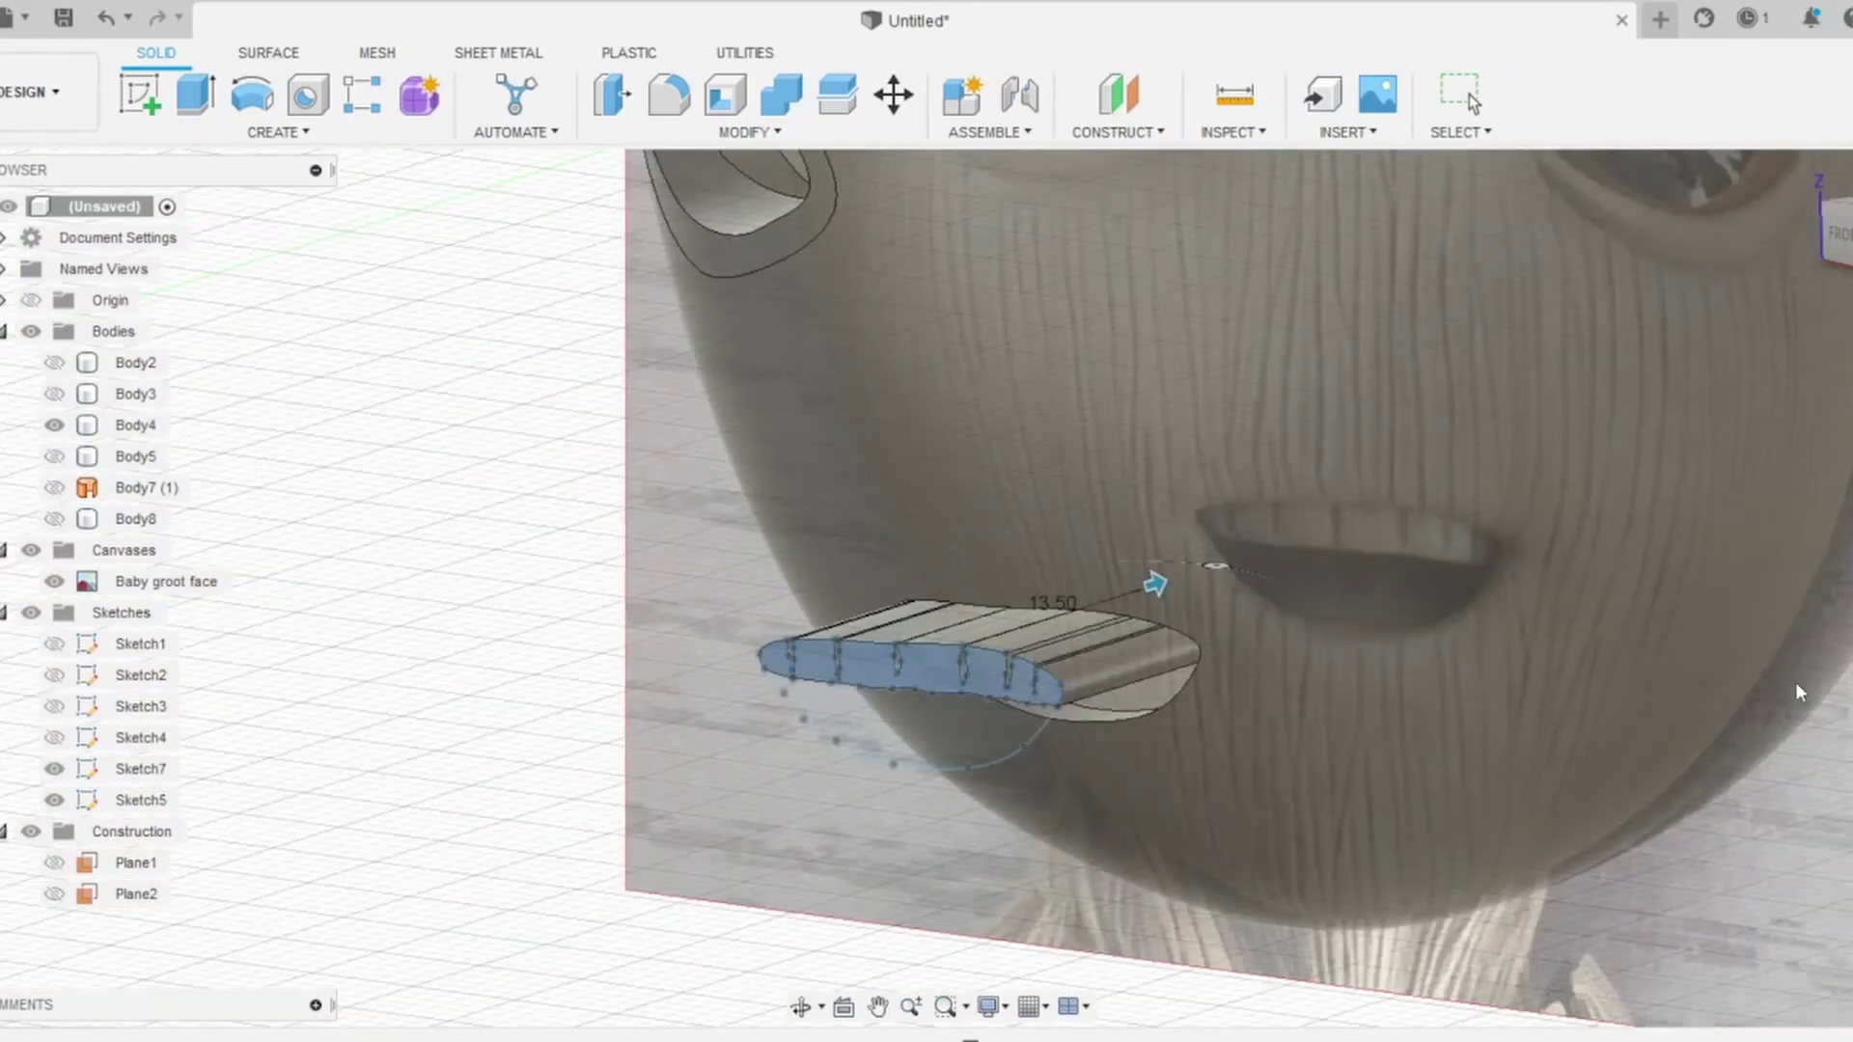
pyautogui.press('e')
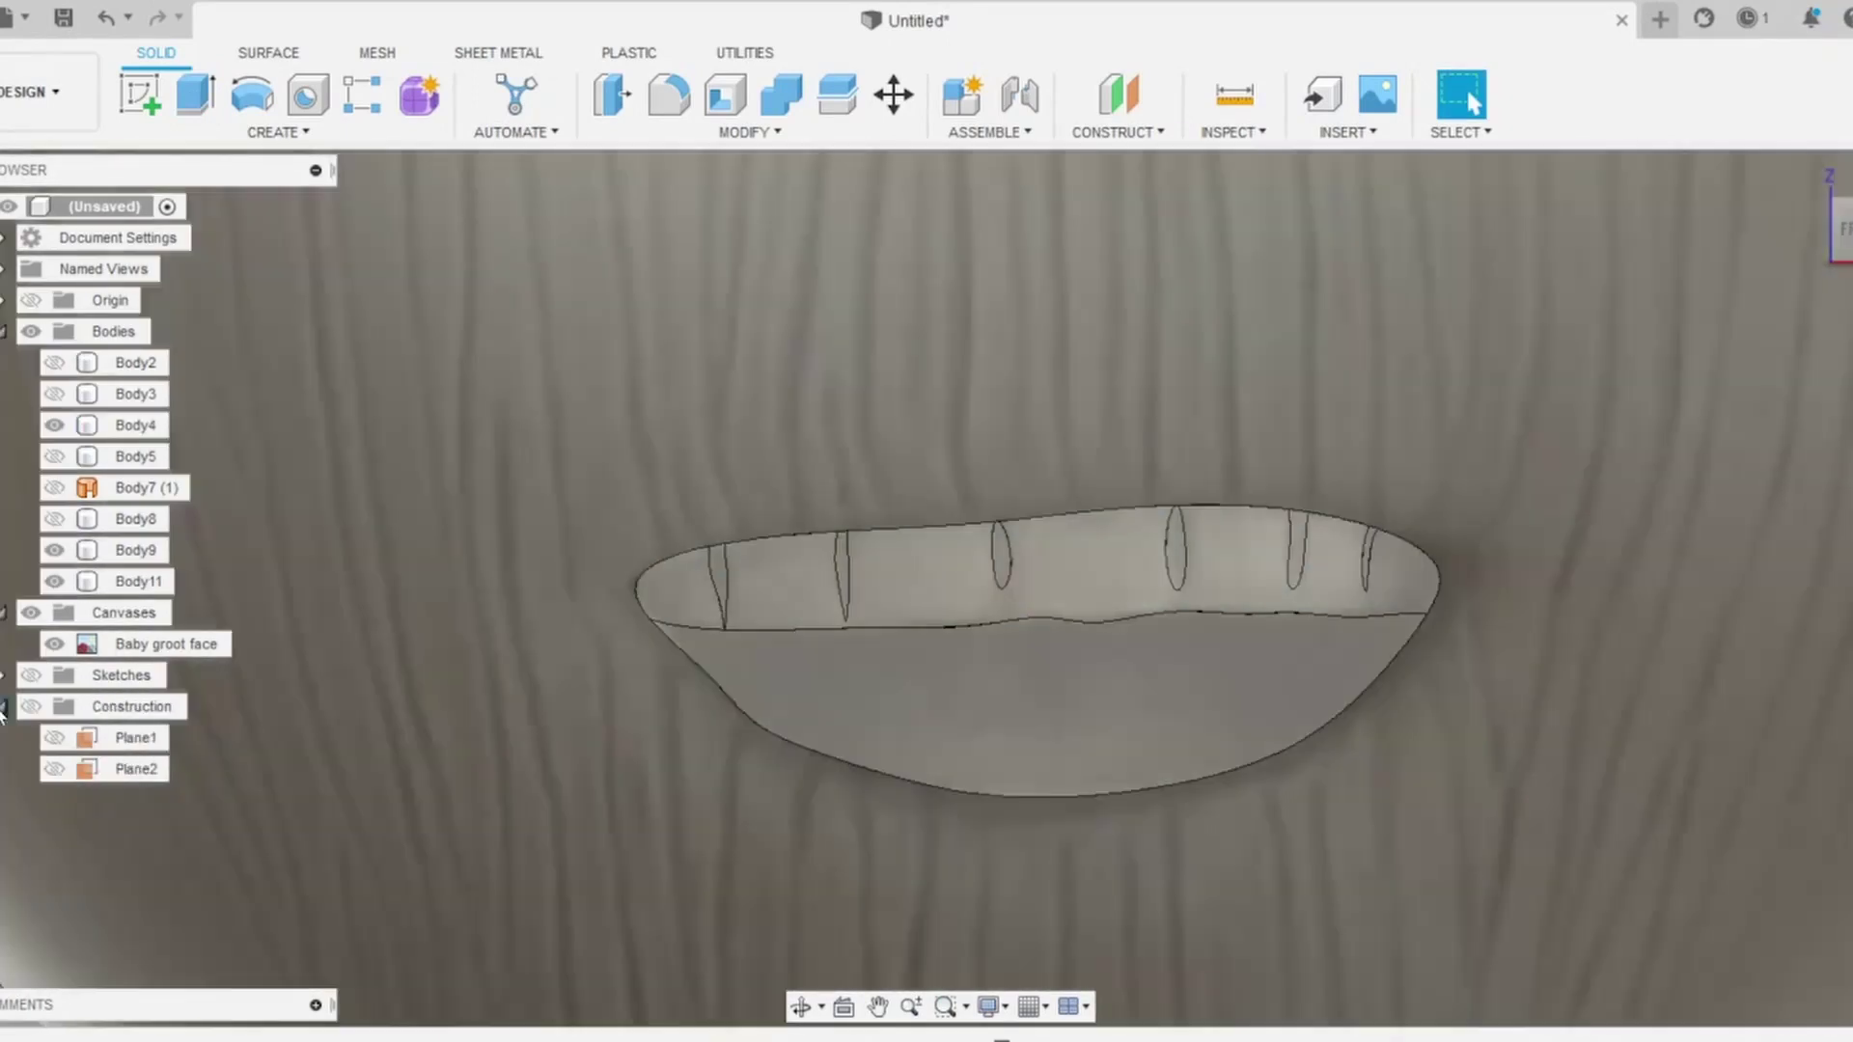
pyautogui.click(2, 708)
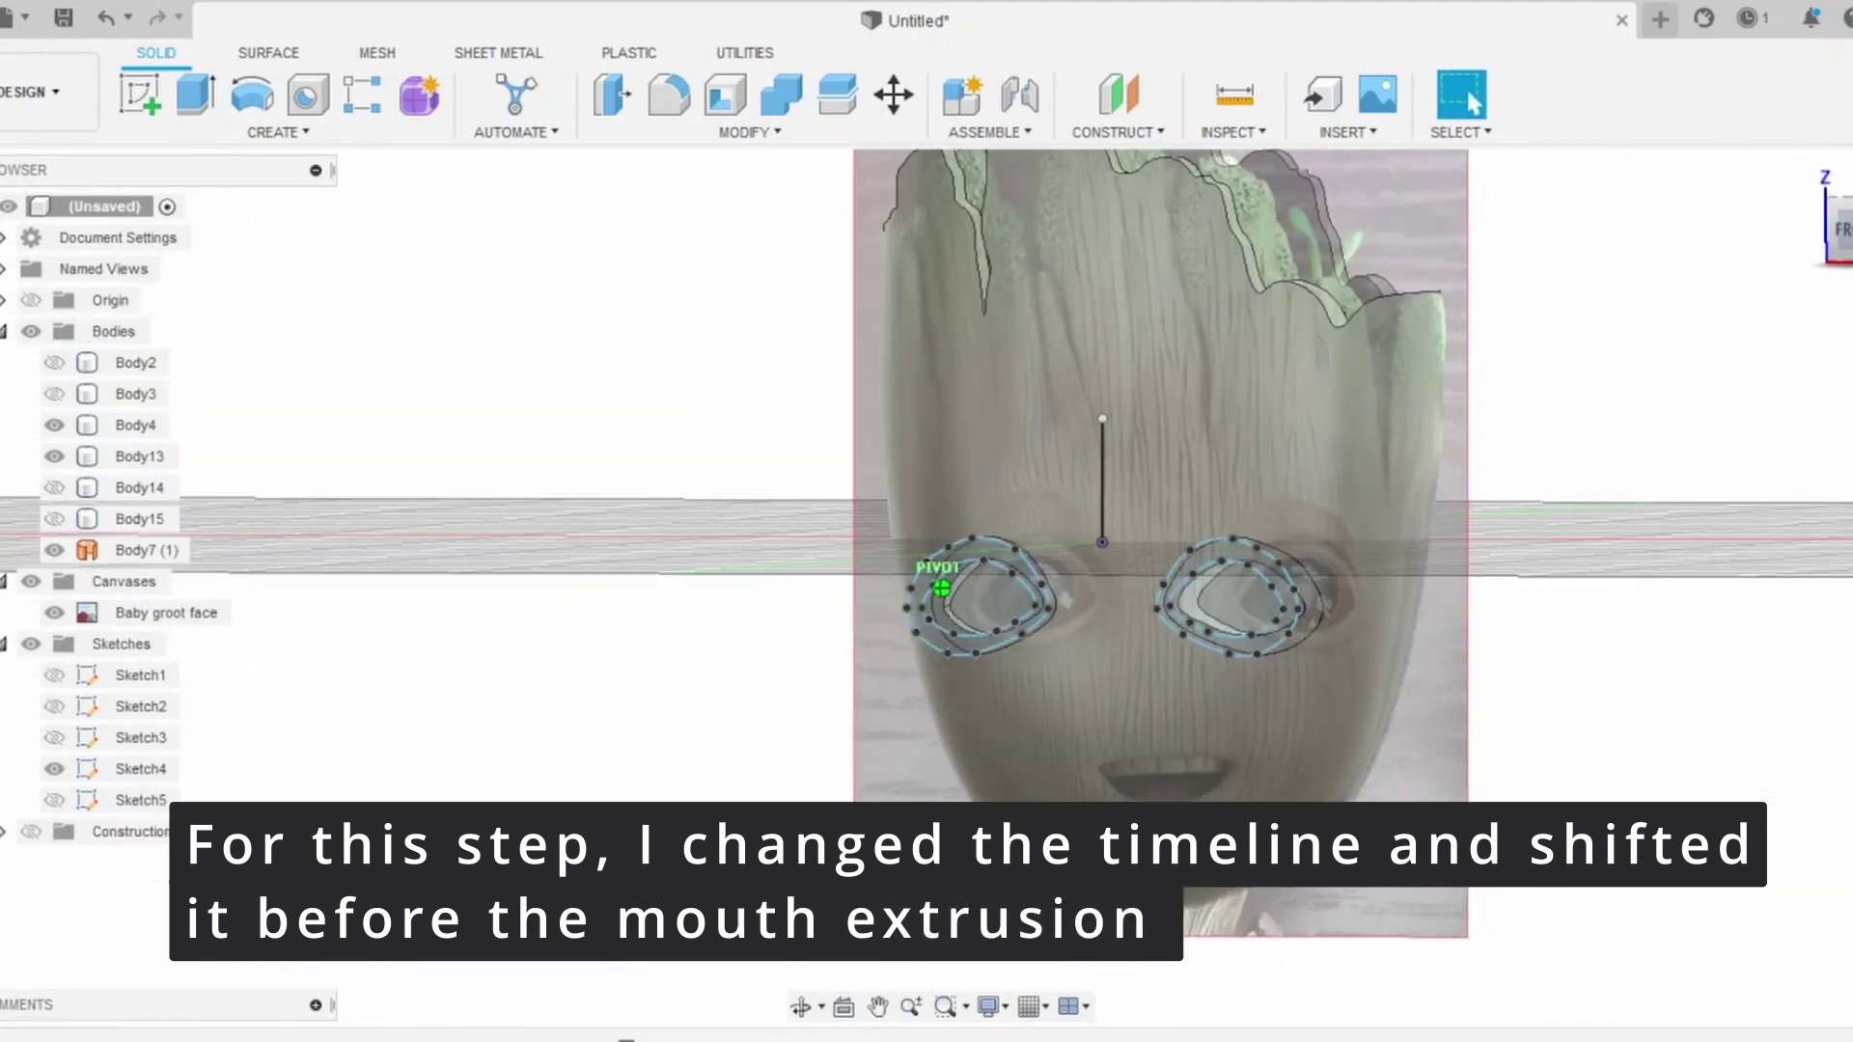
# Step: Zoom in on the eye patch and forehead area for the crack sketch
pyautogui.scroll(5, 1127, 542)
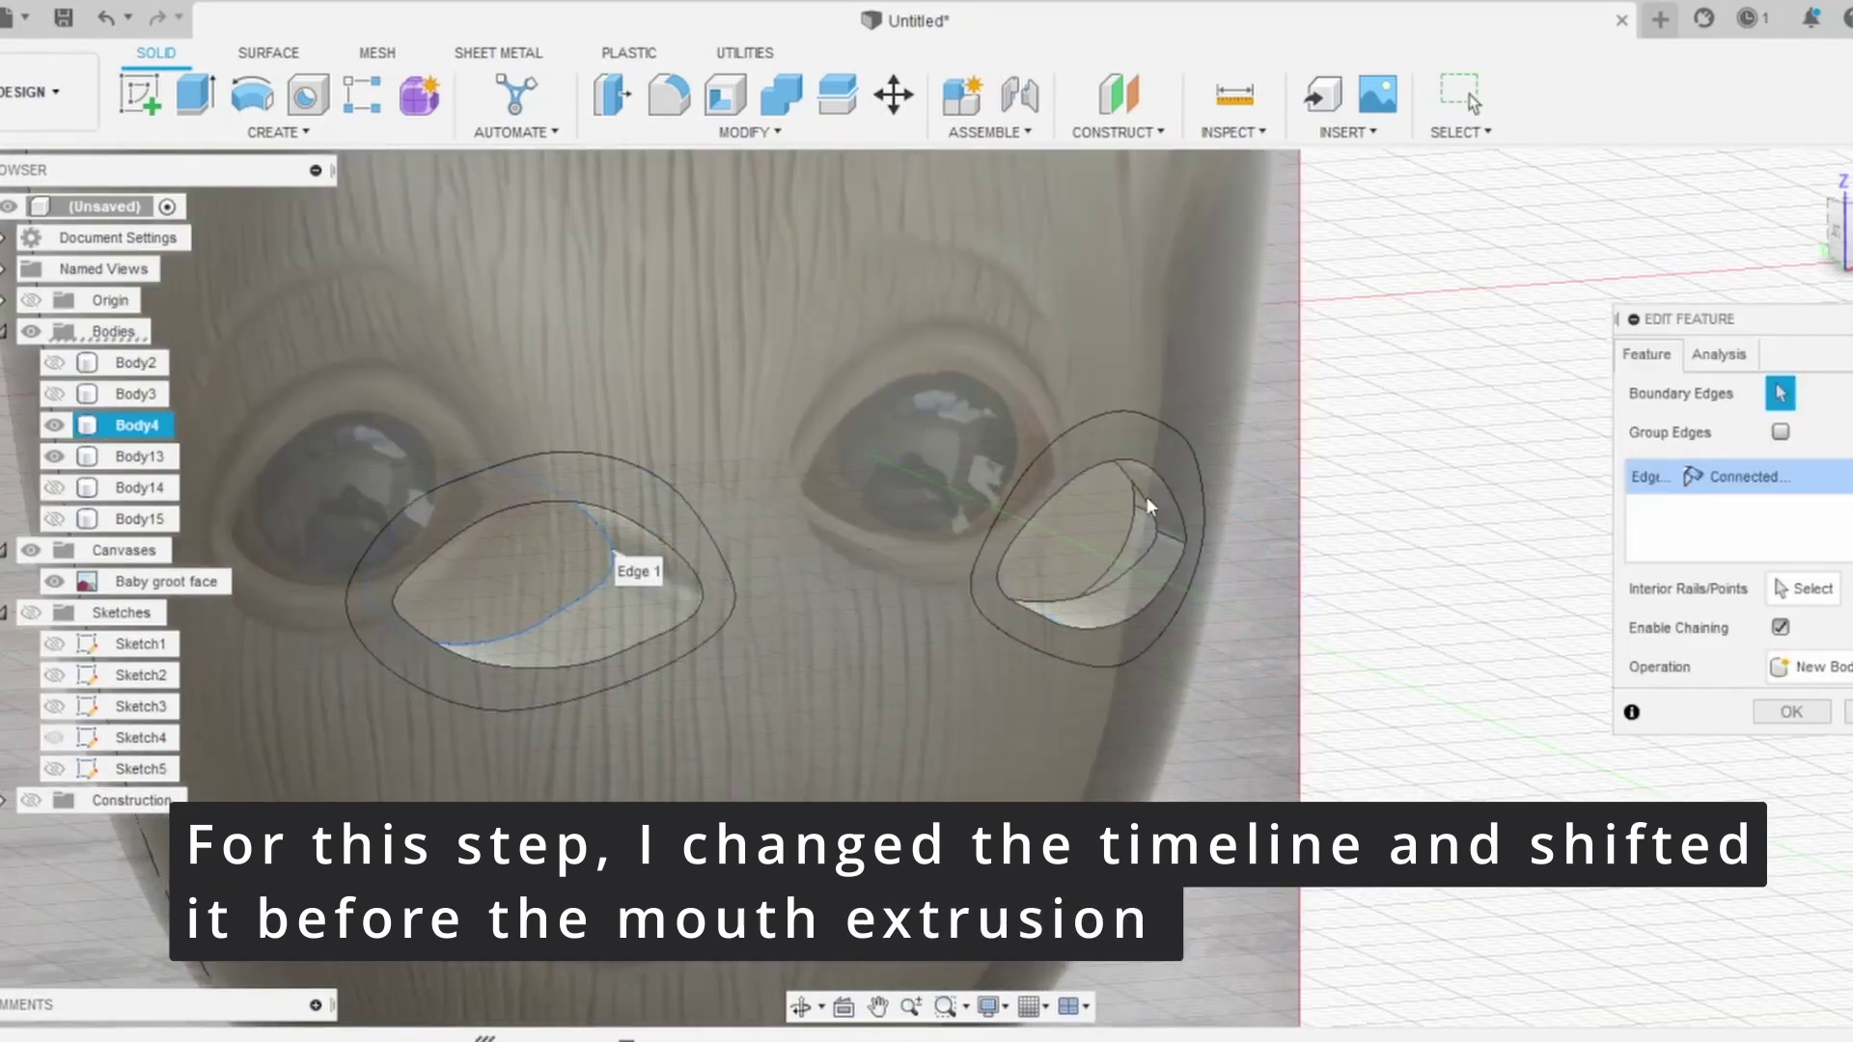
pyautogui.scroll(1, 1141, 504)
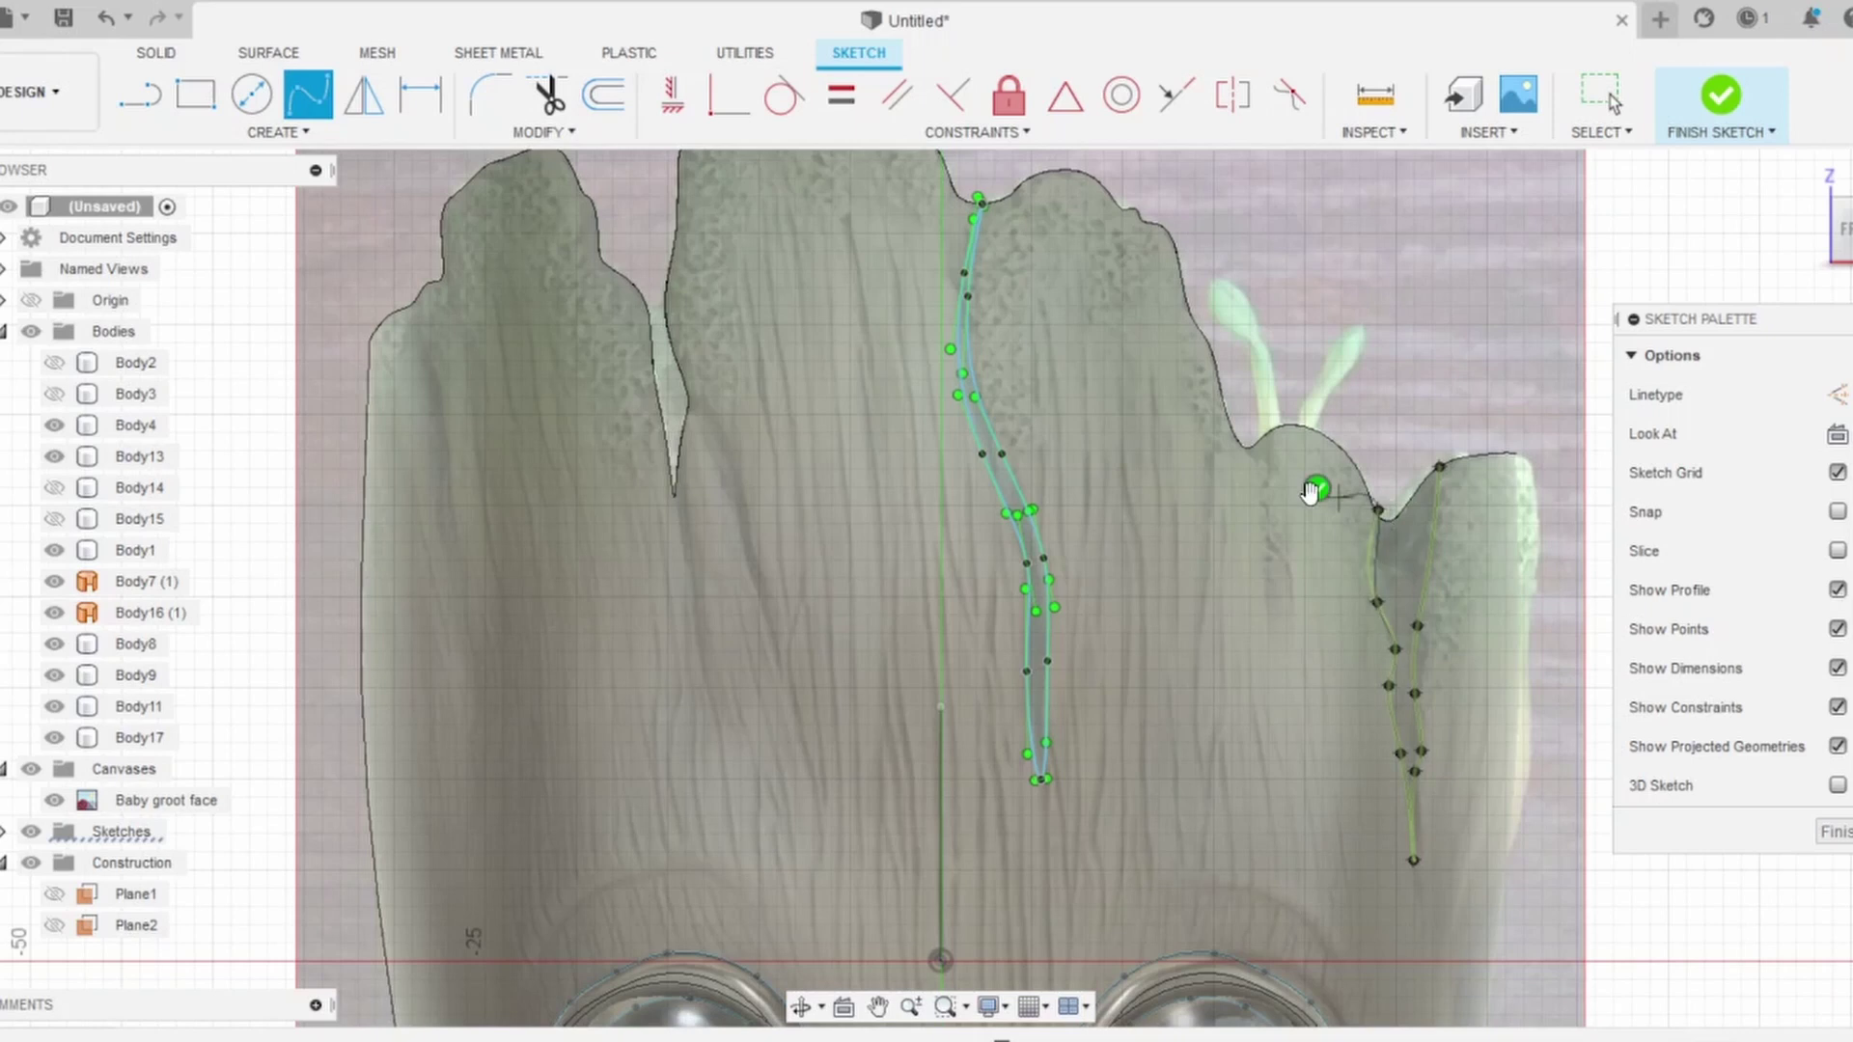
# Step: Apply the 17.50 mm cut extrusion to the crack outlines on the forehead
pyautogui.scroll(3, 912, 494)
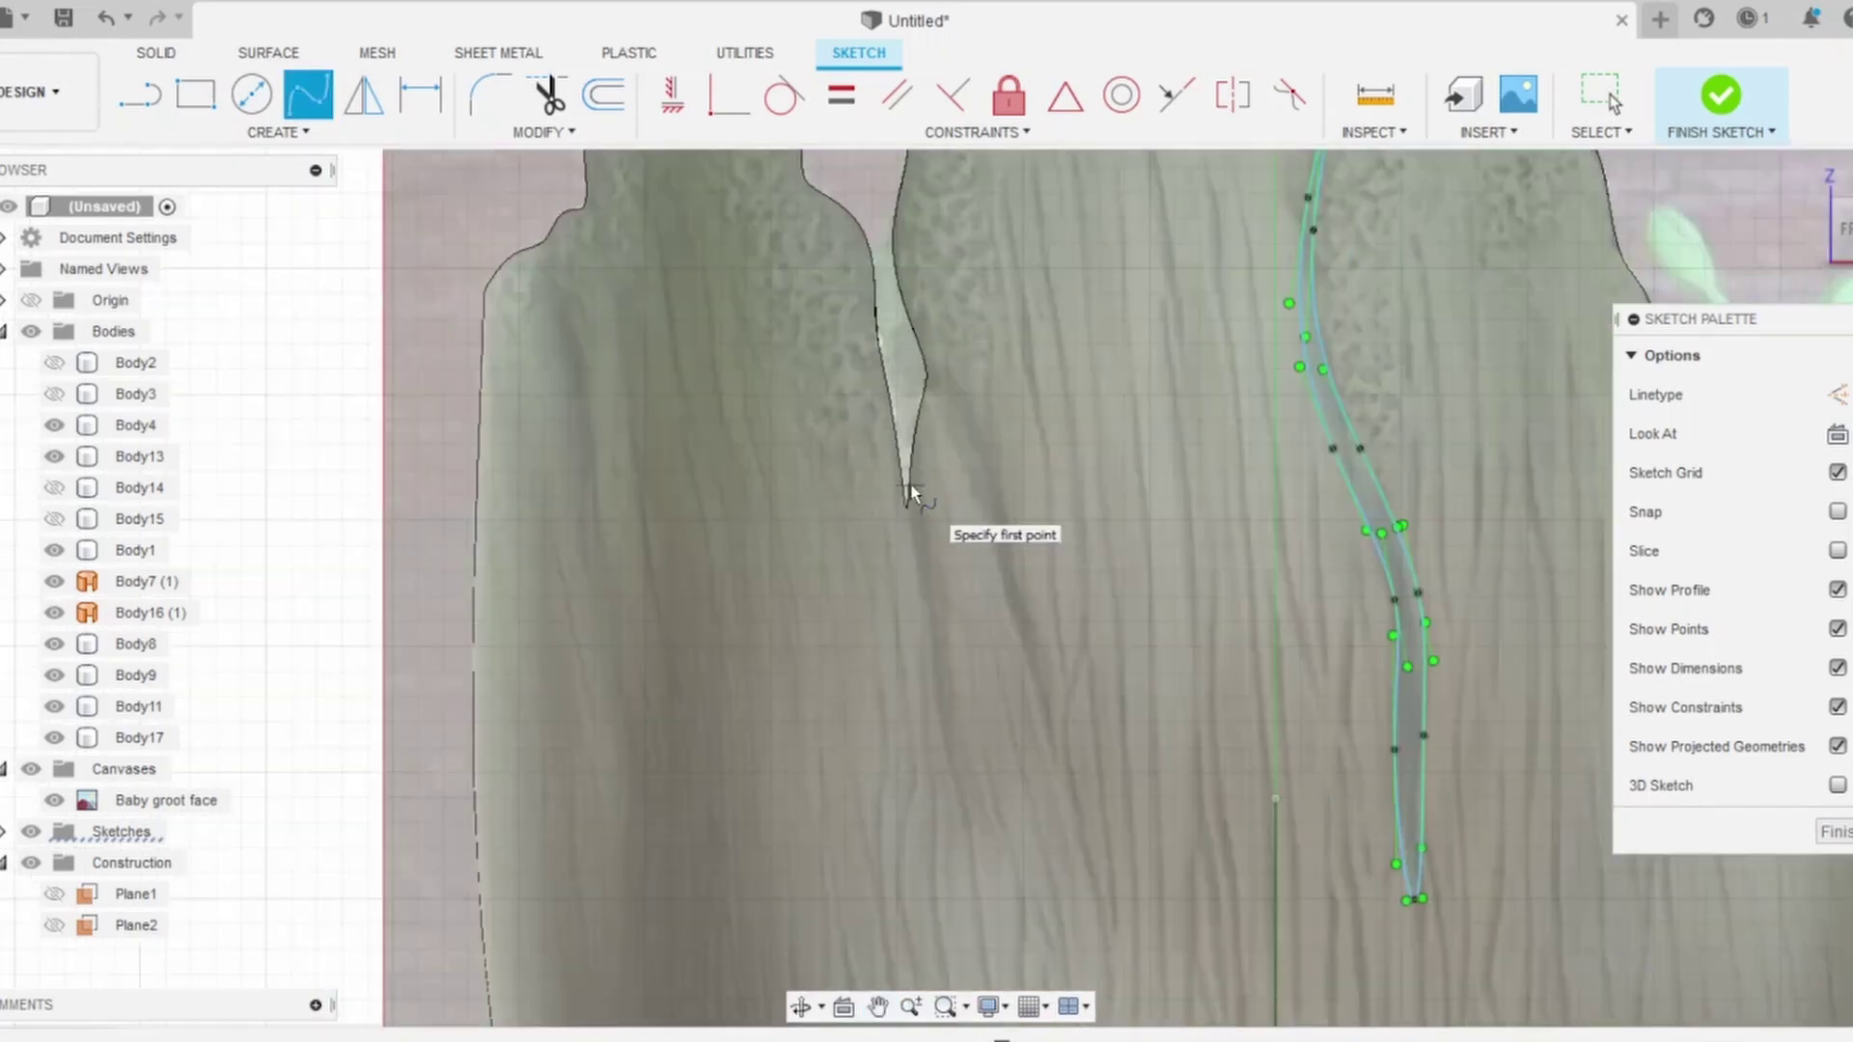
pyautogui.scroll(-3, 819, 546)
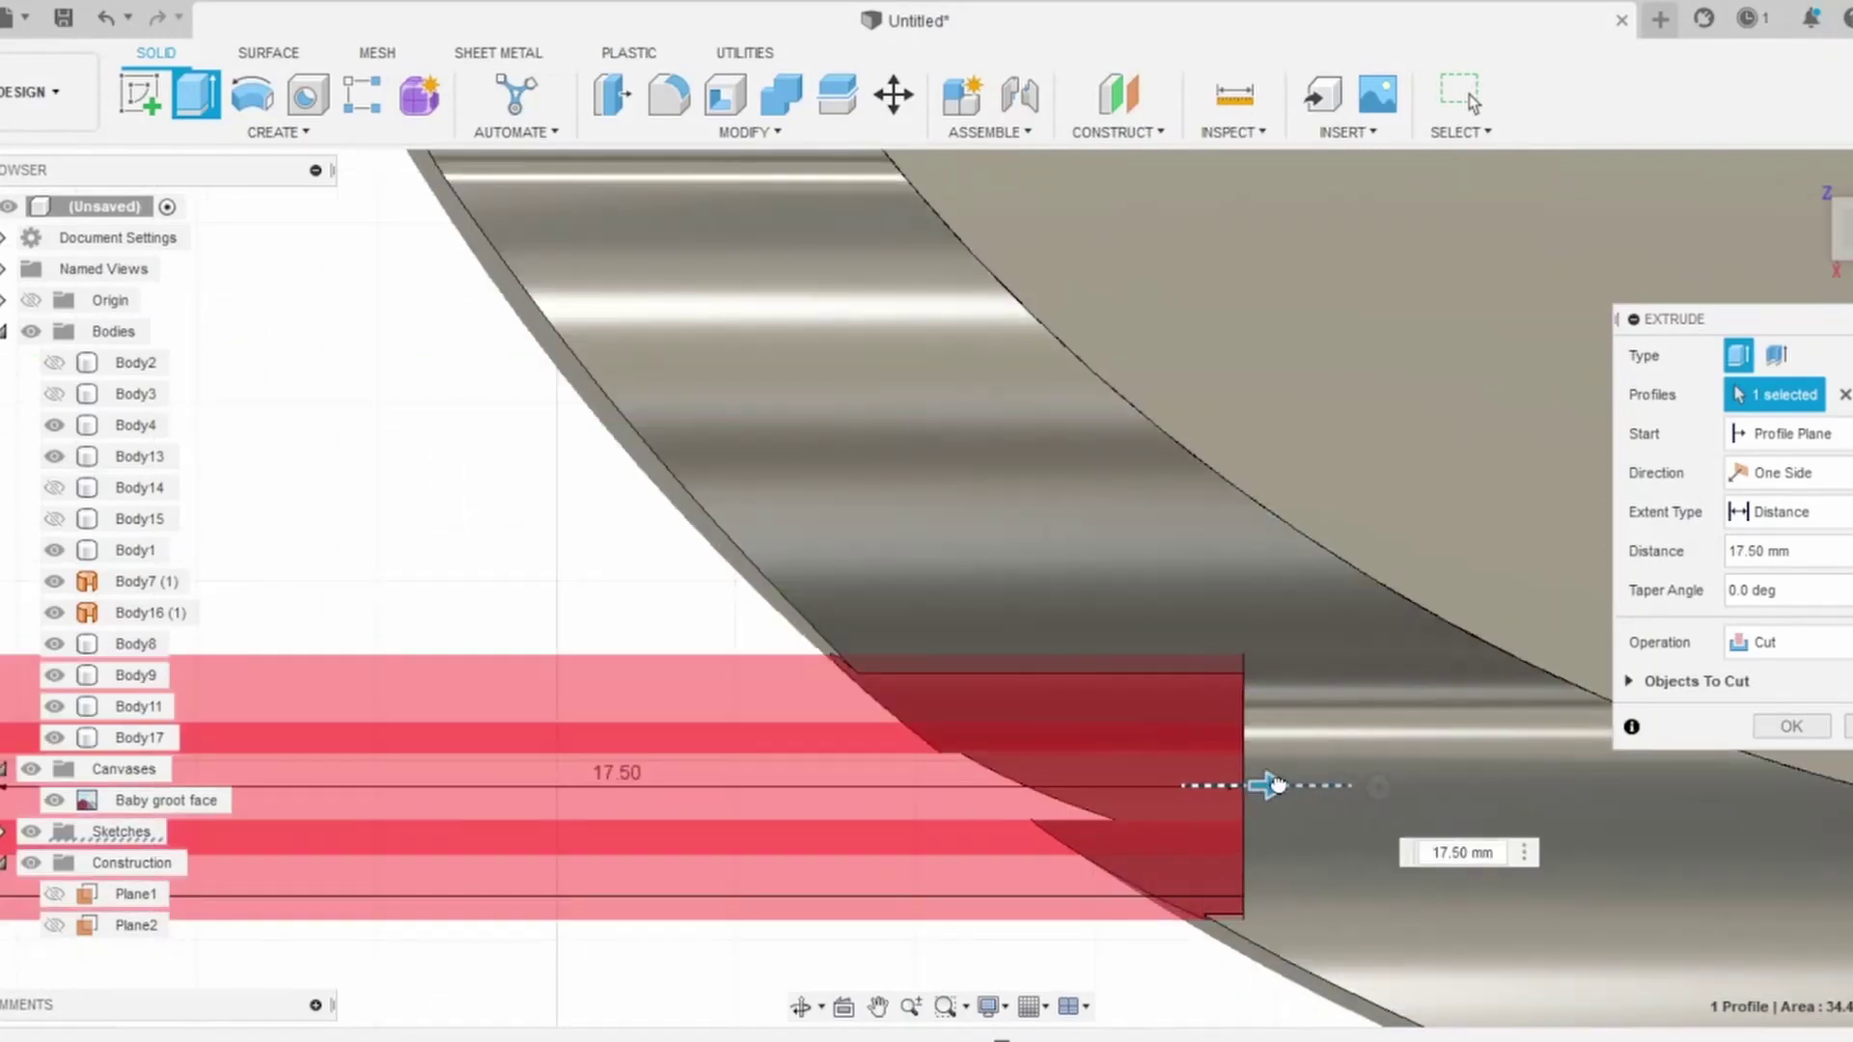
pyautogui.press('Return')
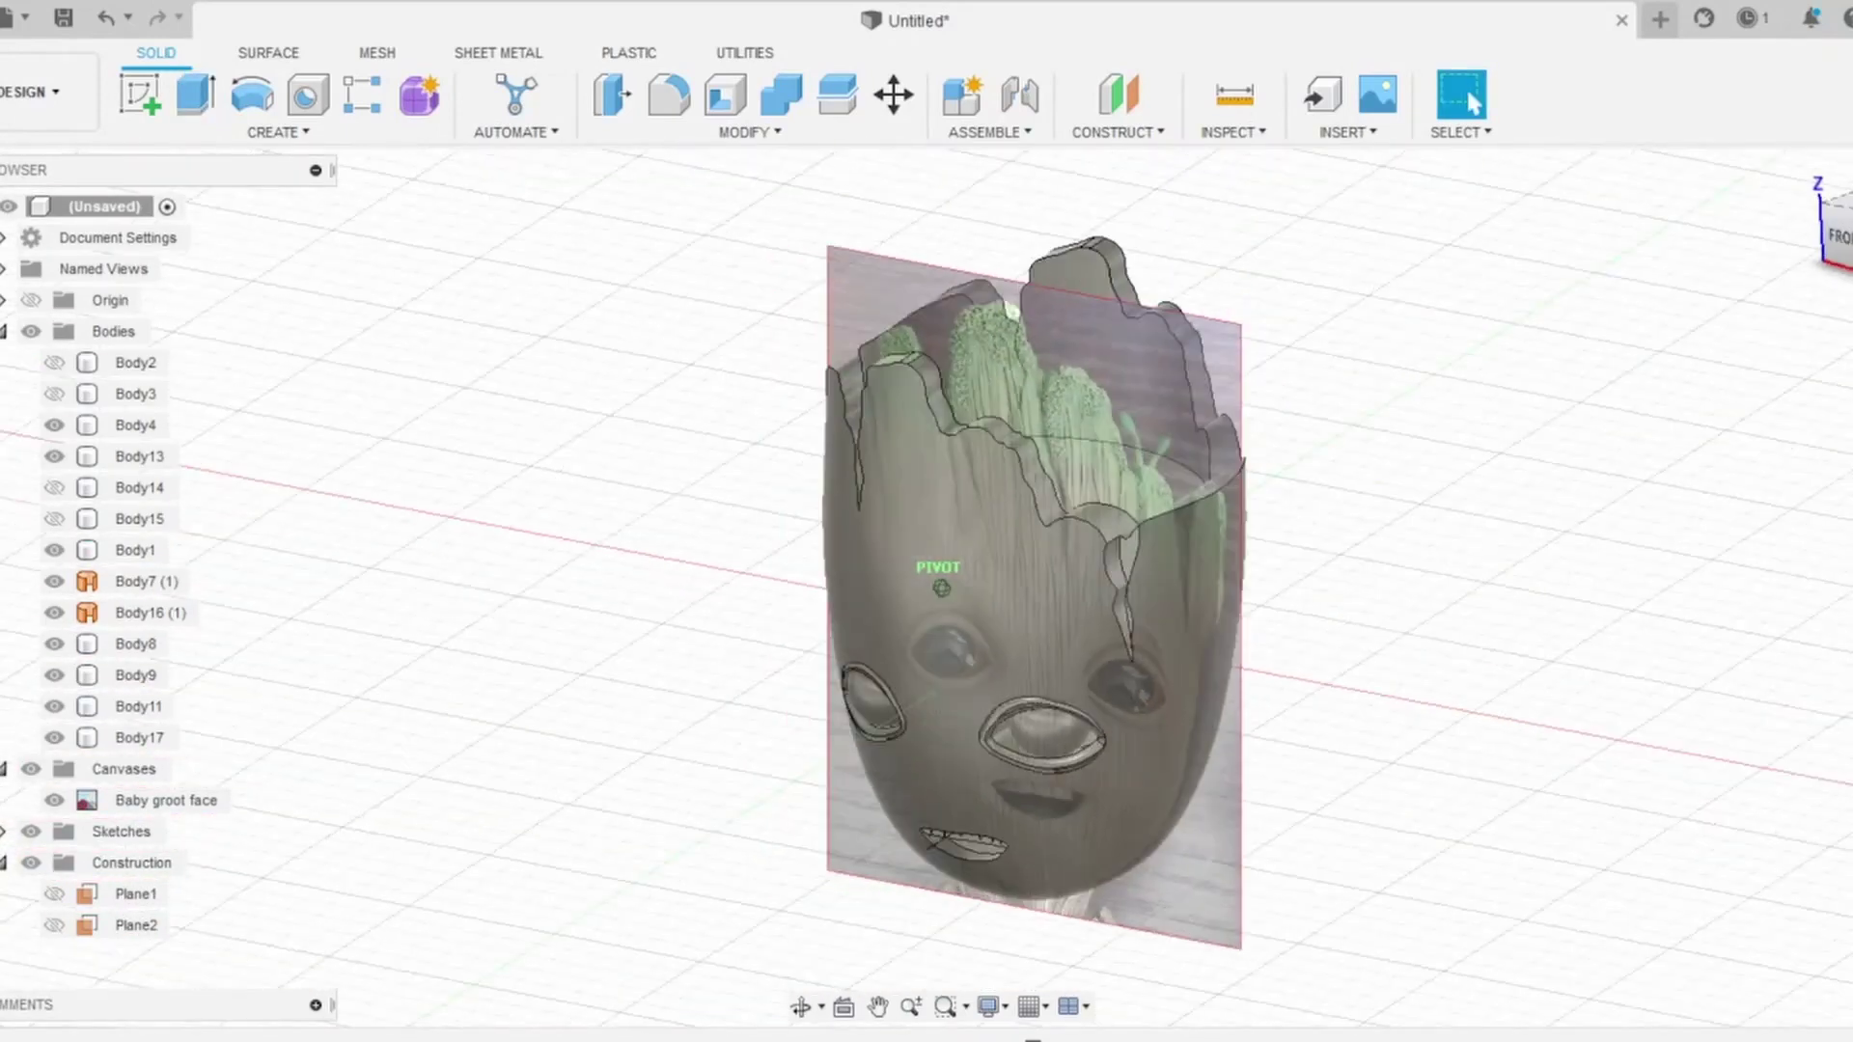
# Step: Orbit around the finished Groot head, then switch to the Render workspace
pyautogui.keyDown('shift'); pyautogui.moveTo(941, 587); pyautogui.dragTo(965, 579, button='middle'); pyautogui.keyUp('shift')
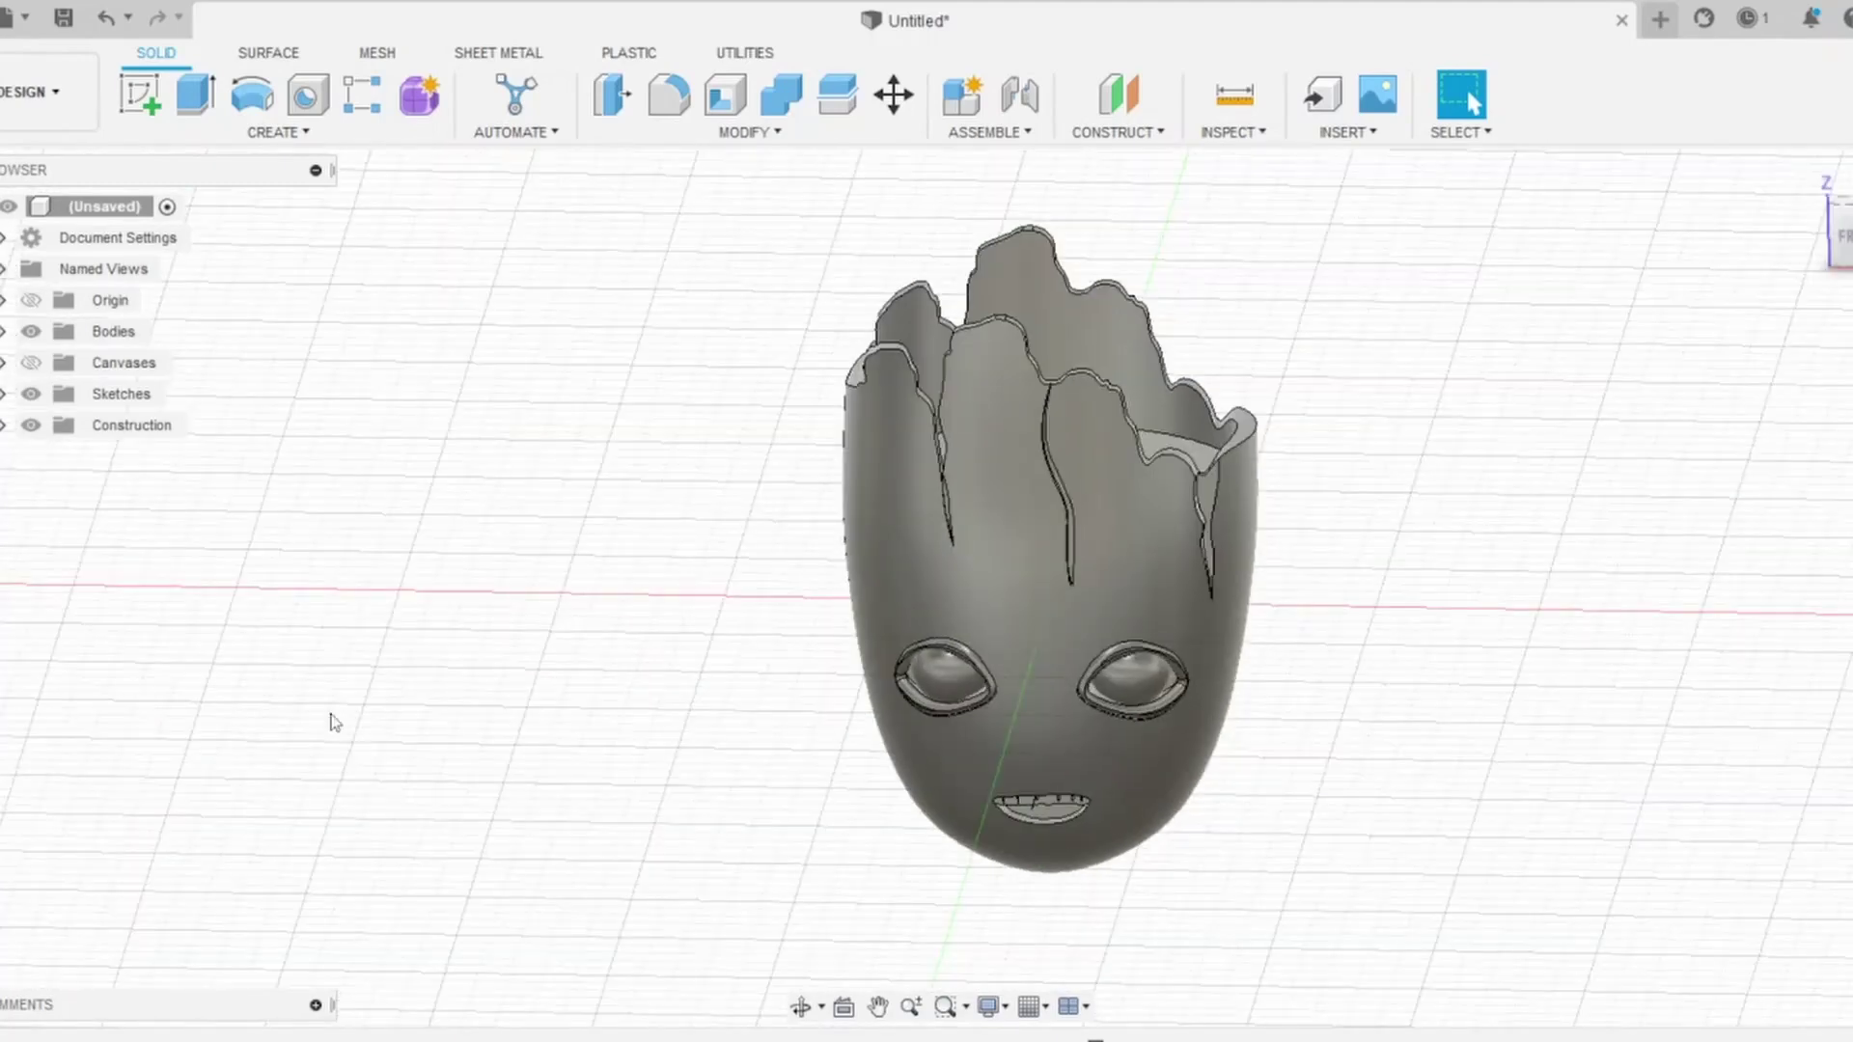
pyautogui.click(29, 92)
pyautogui.click(58, 241)
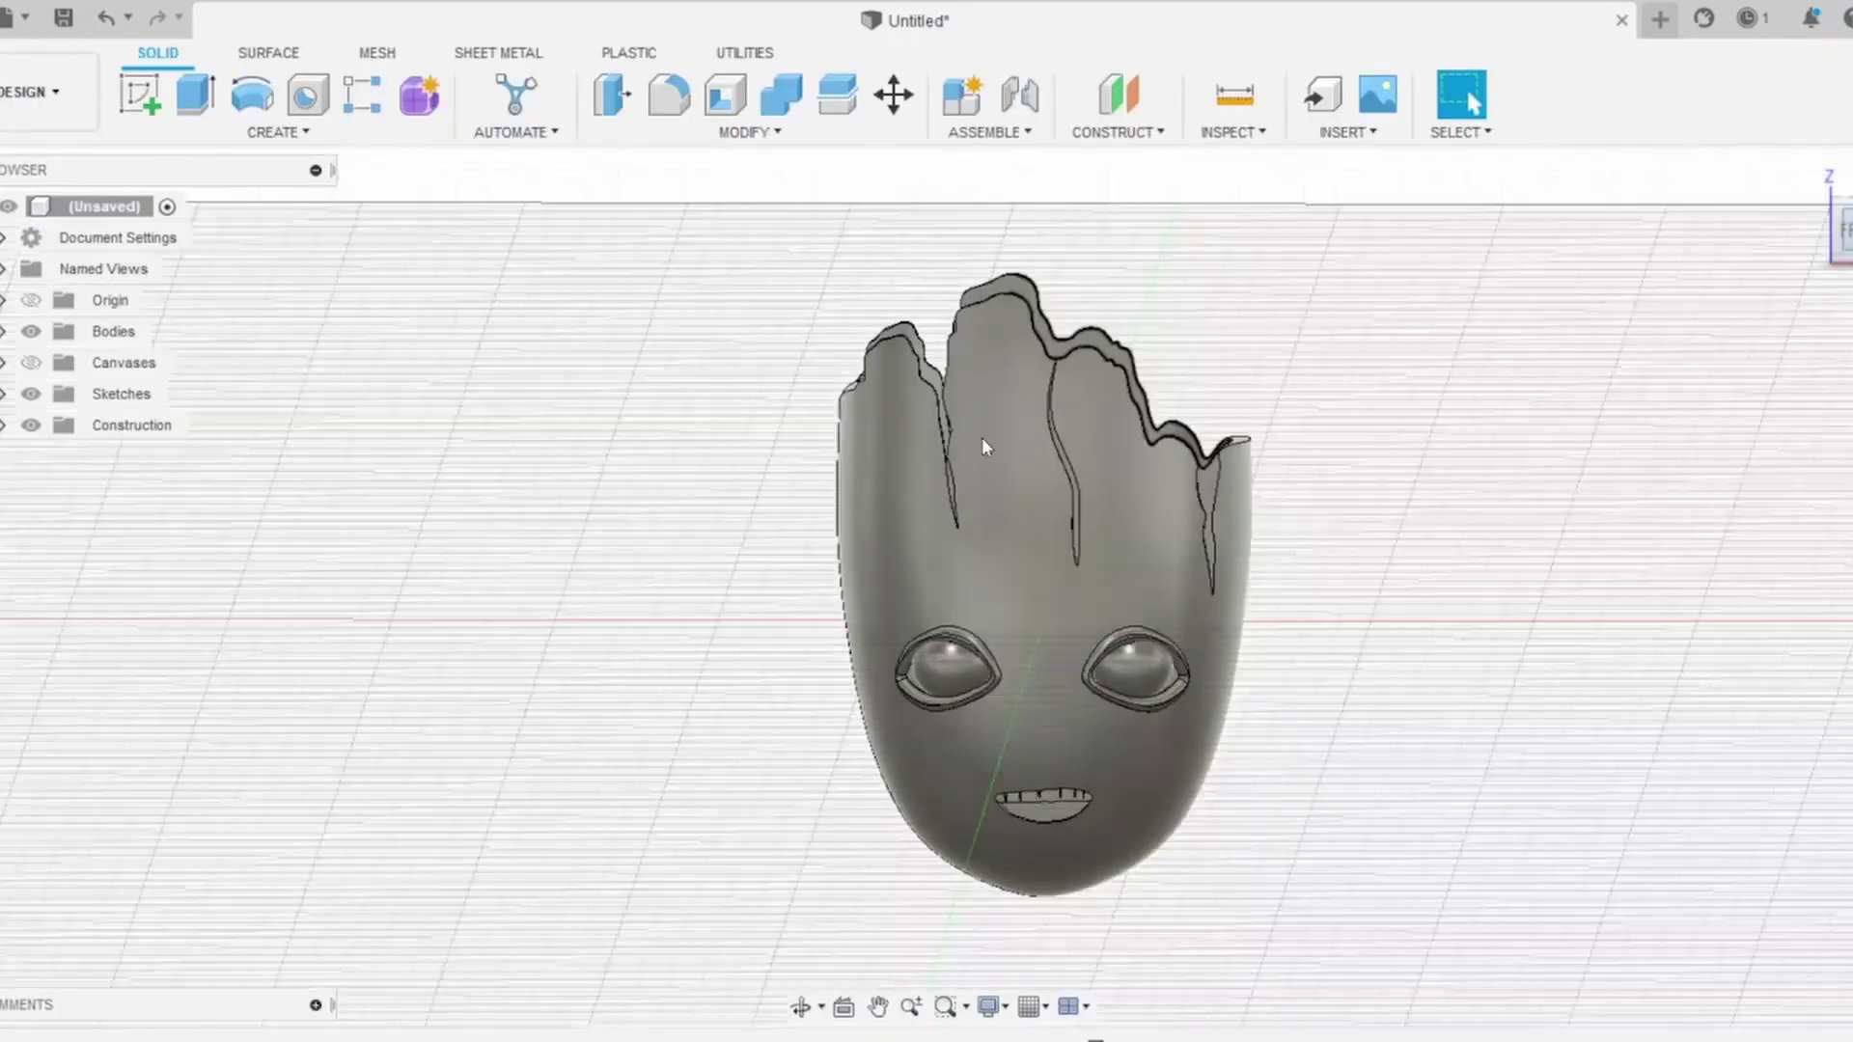